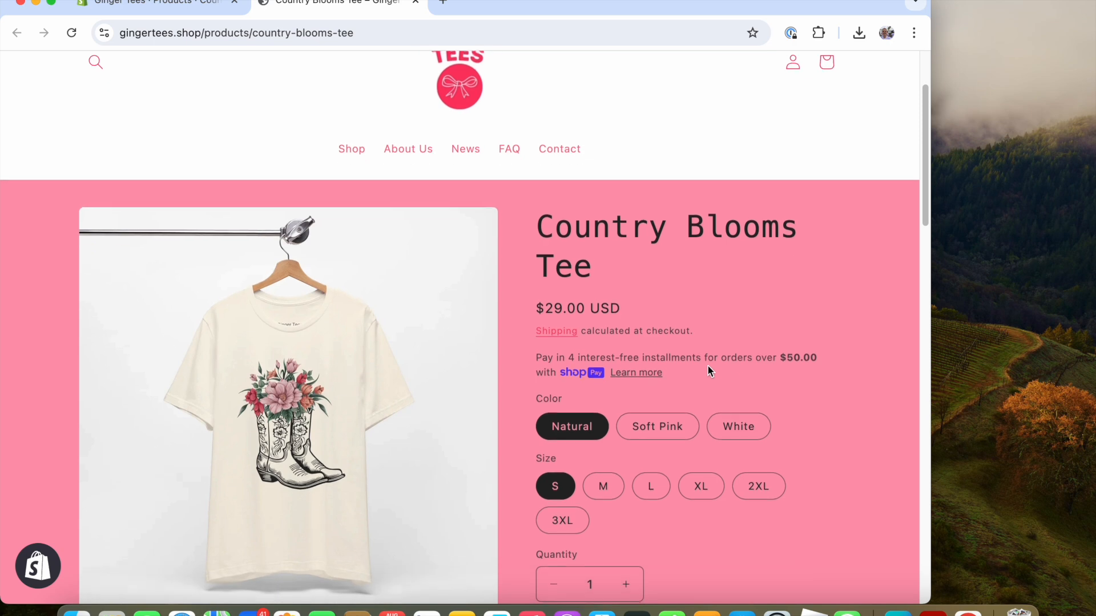
# Examine the Country Blooms Tee product page and its enlarged natural-colour photo.
pyautogui.scroll(-2, 553, 408)
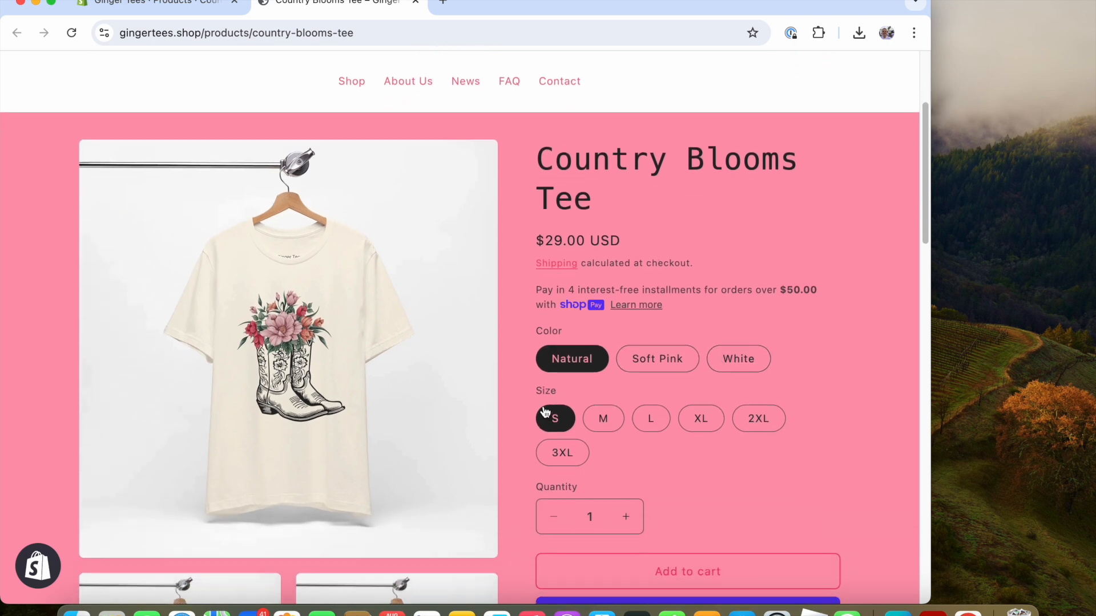
pyautogui.scroll(-2, 682, 395)
pyautogui.scroll(1, 651, 392)
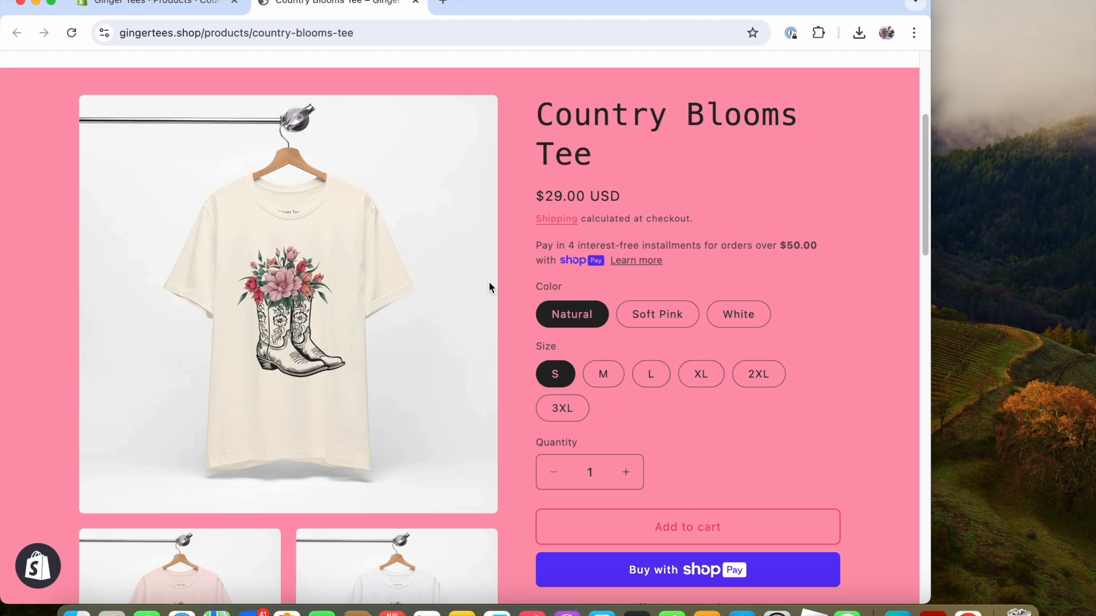
pyautogui.scroll(-5, 397, 323)
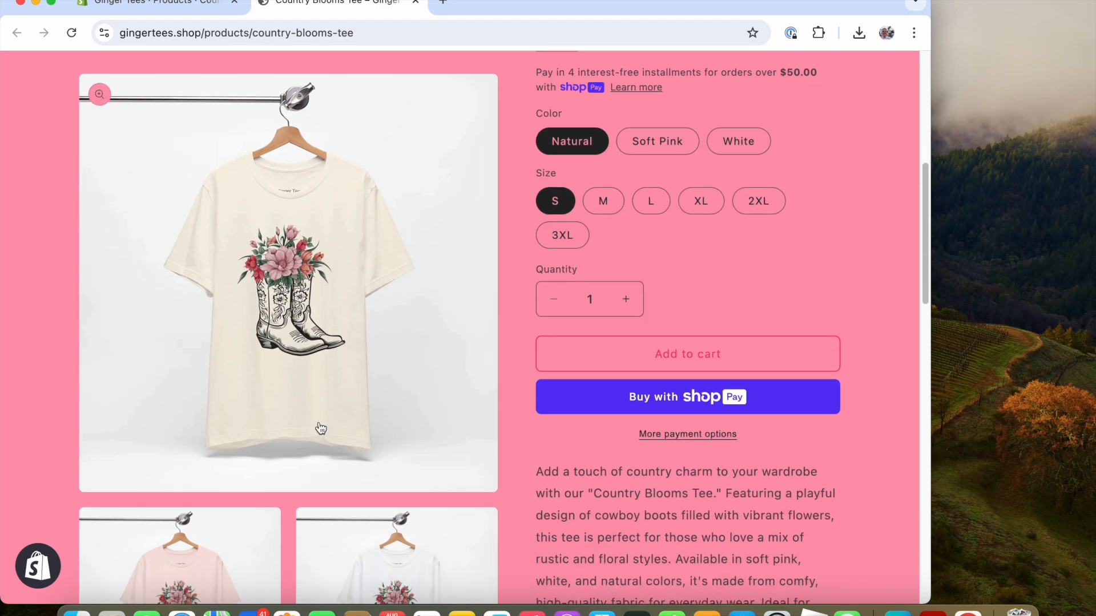
pyautogui.click(258, 414)
pyautogui.scroll(-2, 656, 405)
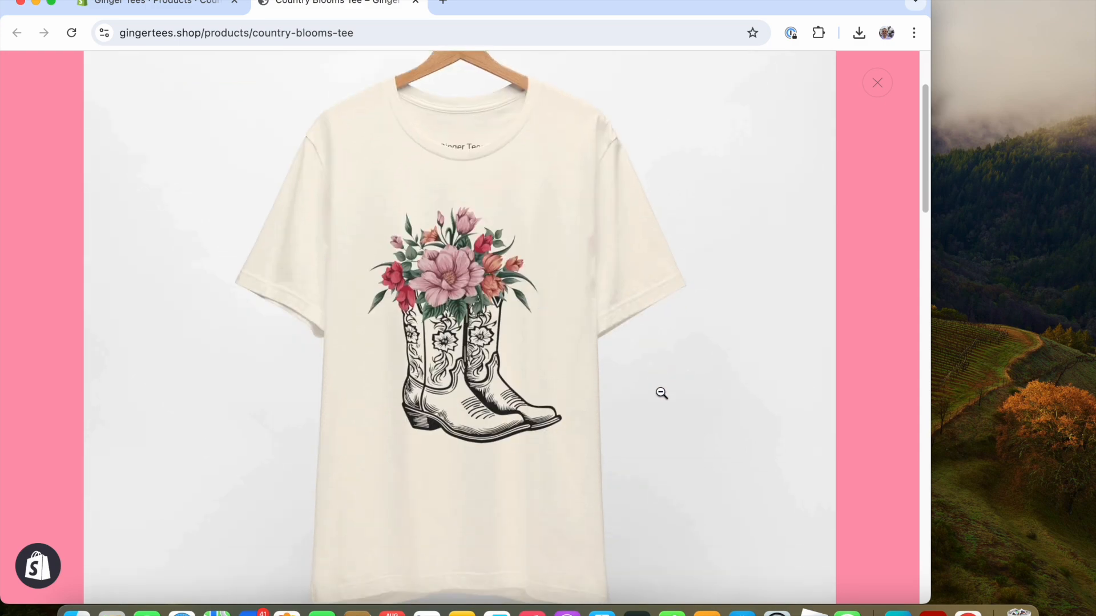
pyautogui.scroll(2, 657, 391)
pyautogui.click(656, 391)
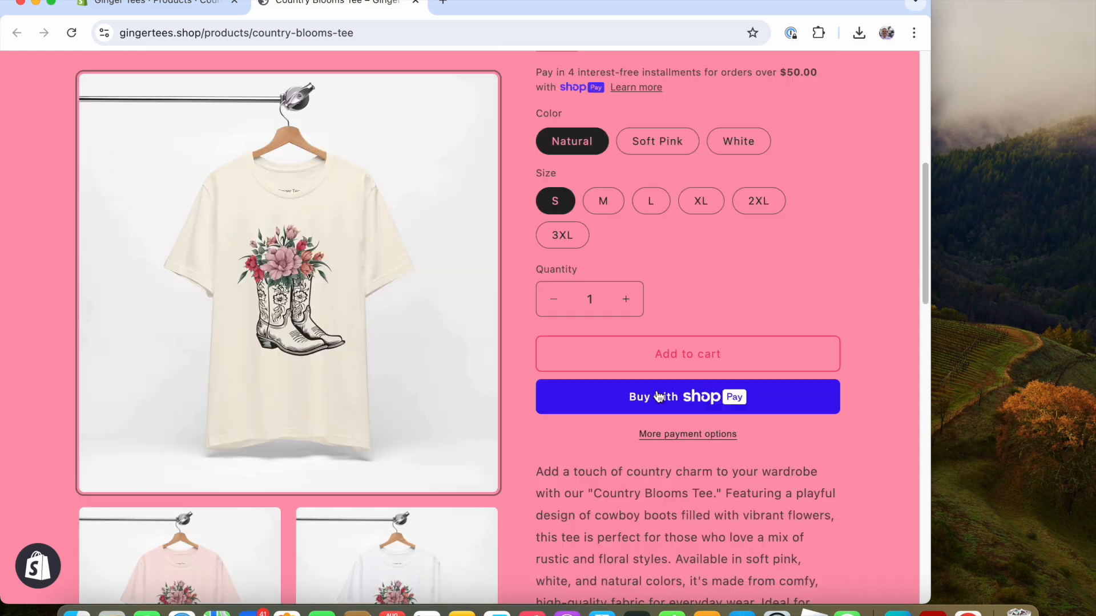
# View the soft pink and white tee photos enlarged, then the size chart below.
pyautogui.click(253, 548)
pyautogui.scroll(-5, 593, 353)
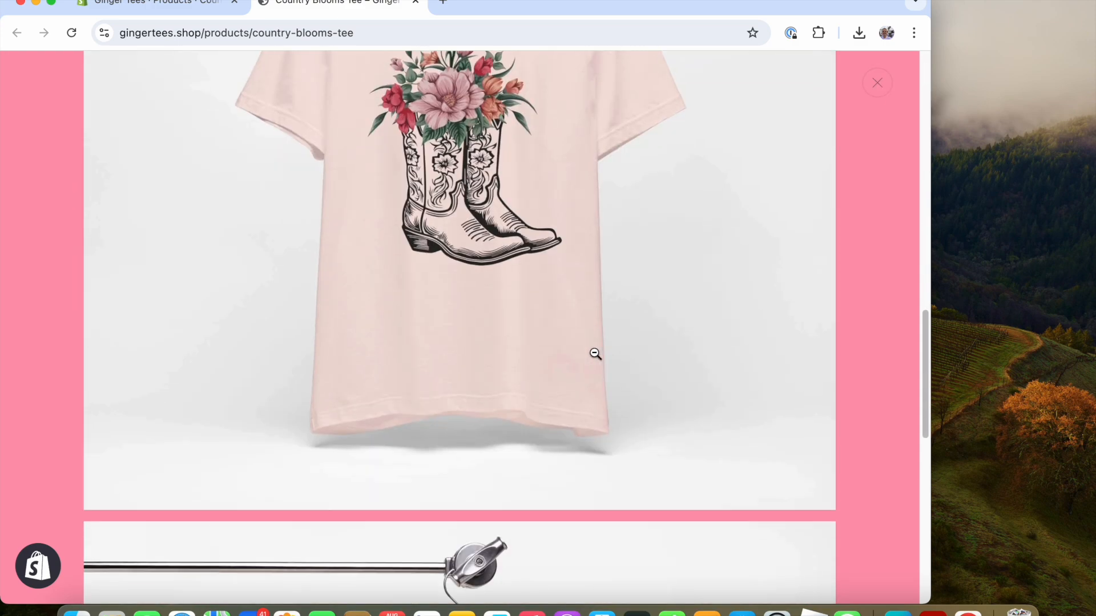
pyautogui.click(596, 354)
pyautogui.click(311, 518)
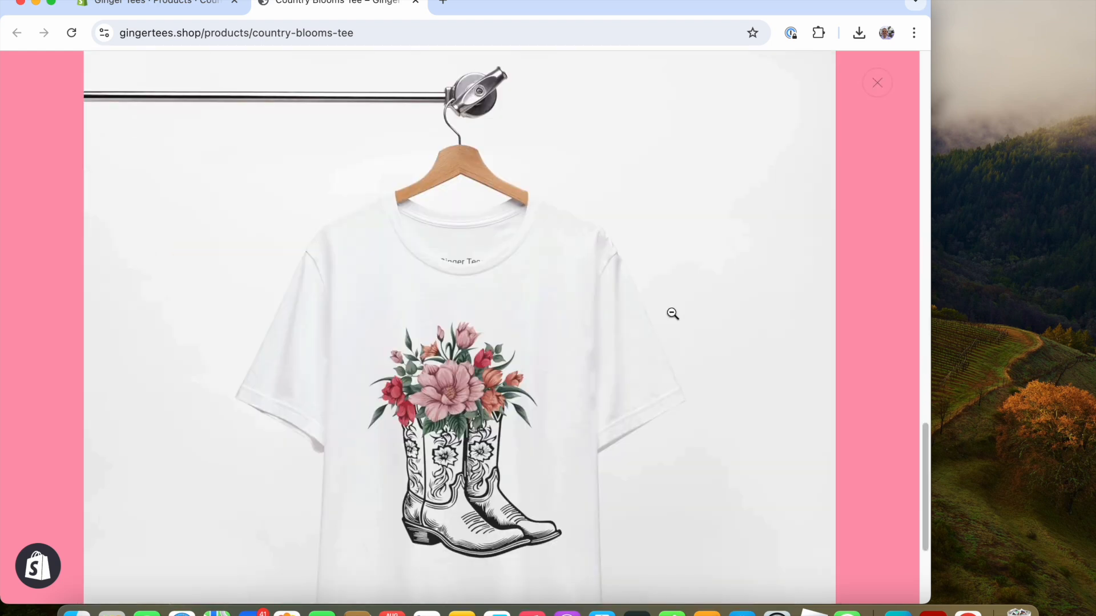
pyautogui.scroll(-2, 696, 324)
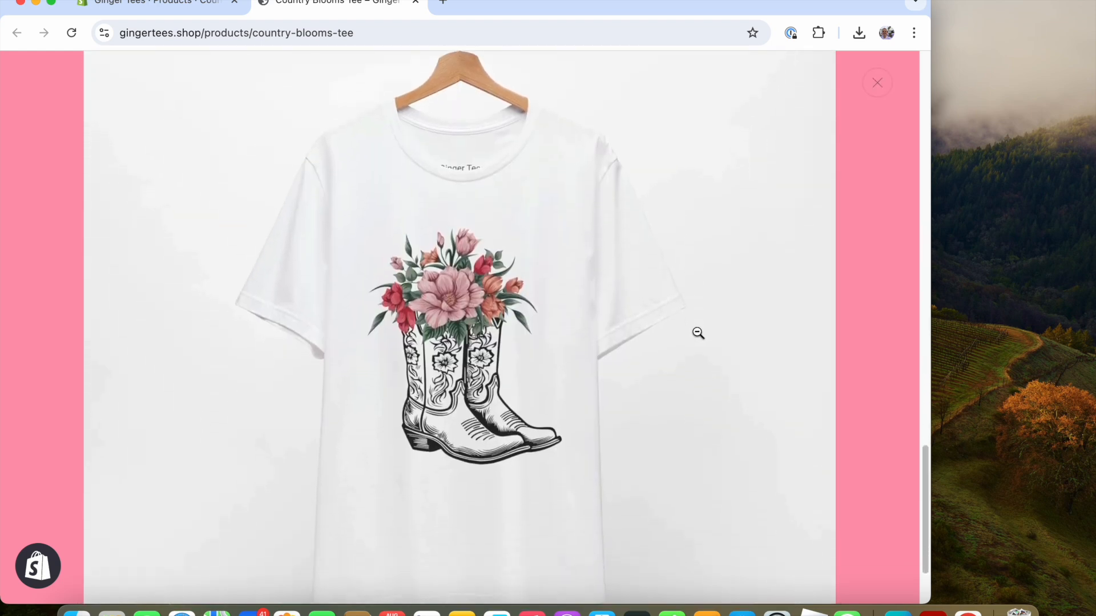
pyautogui.click(684, 337)
pyautogui.scroll(3, 290, 306)
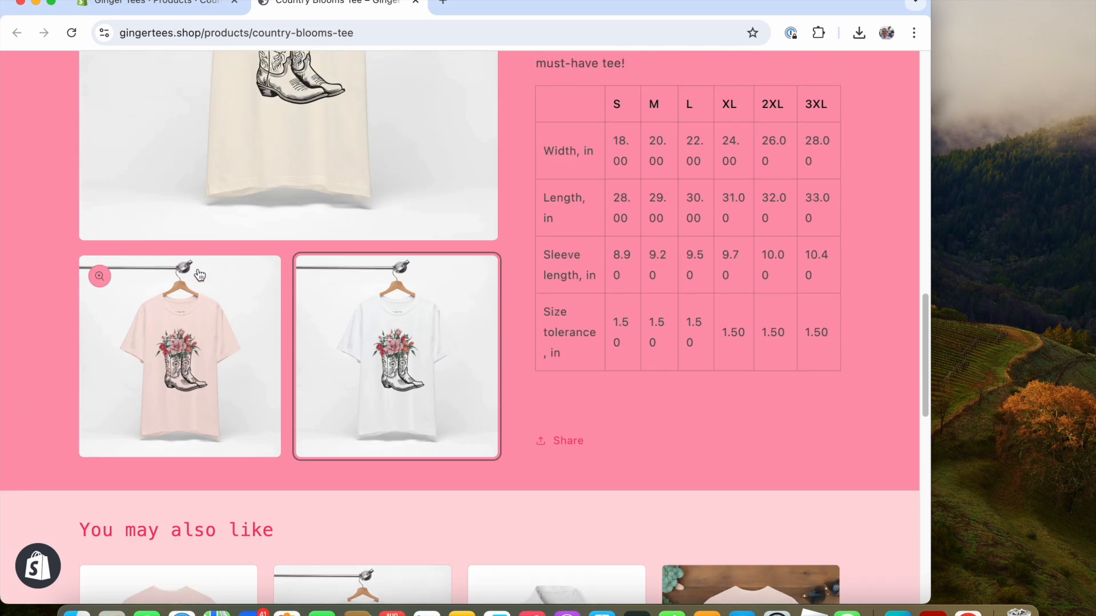
pyautogui.scroll(3, 519, 254)
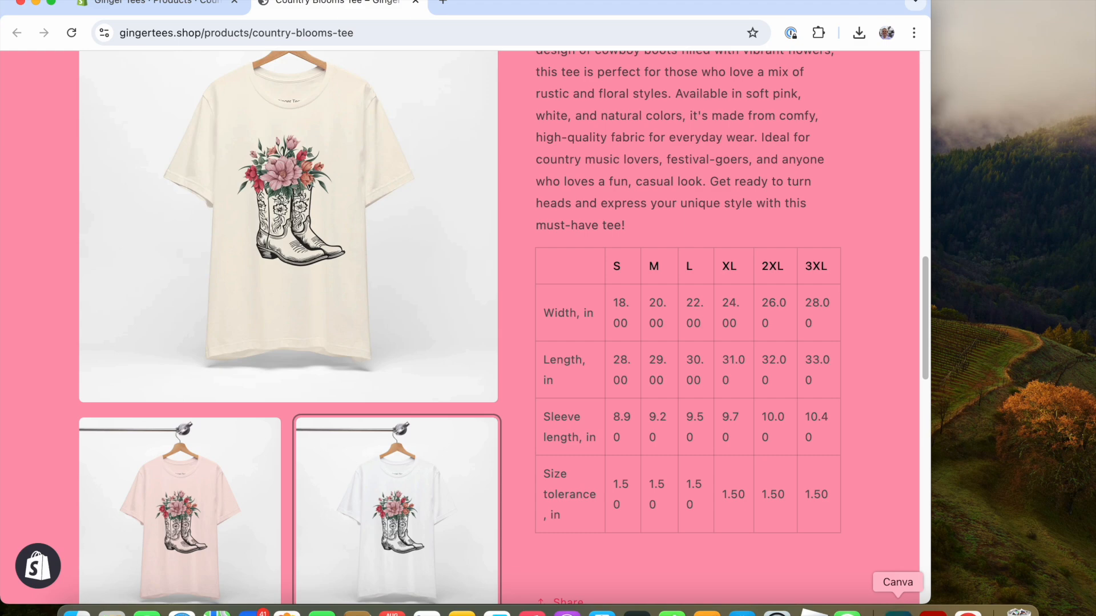
# Switch to Canva and create a new Pinterest Pin design.
pyautogui.click(897, 612)
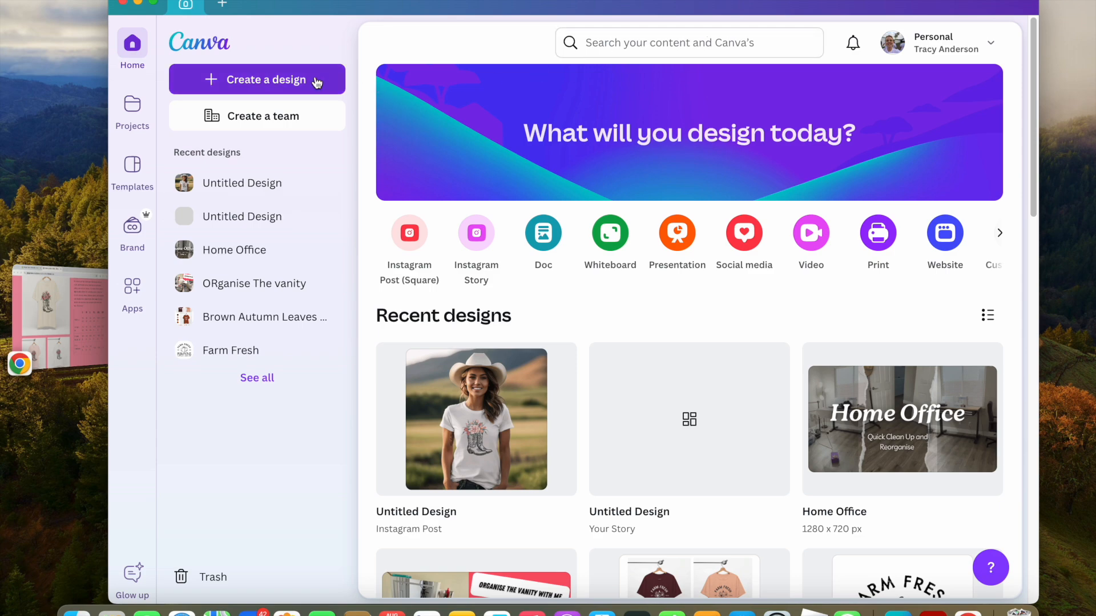
pyautogui.click(334, 80)
pyautogui.write('pinterest')
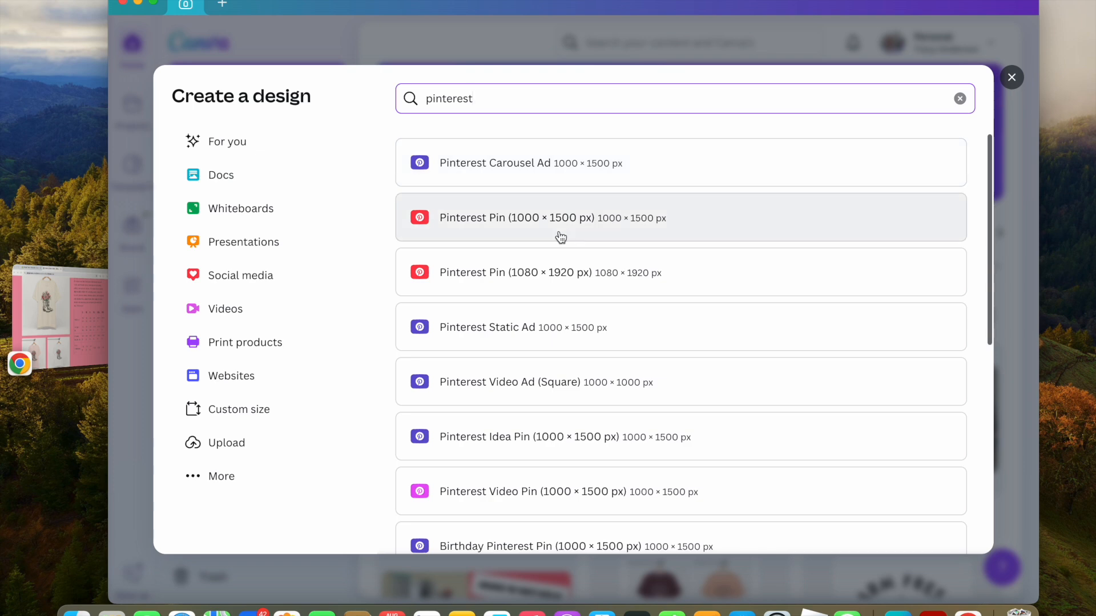
pyautogui.click(560, 236)
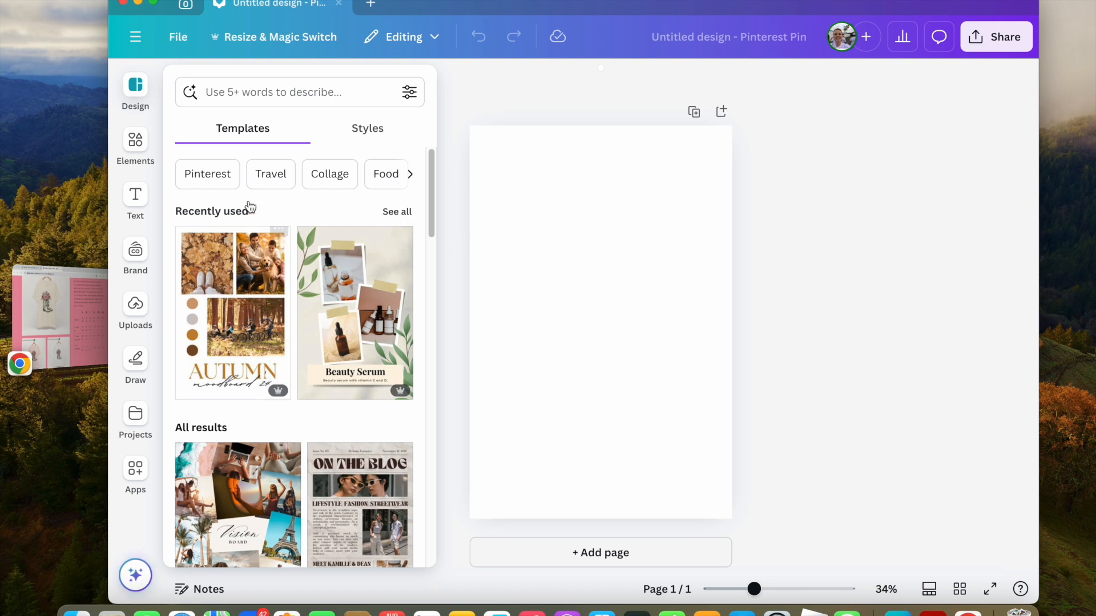
# Browse the Product category of Pinterest Pin templates.
pyautogui.click(412, 178)
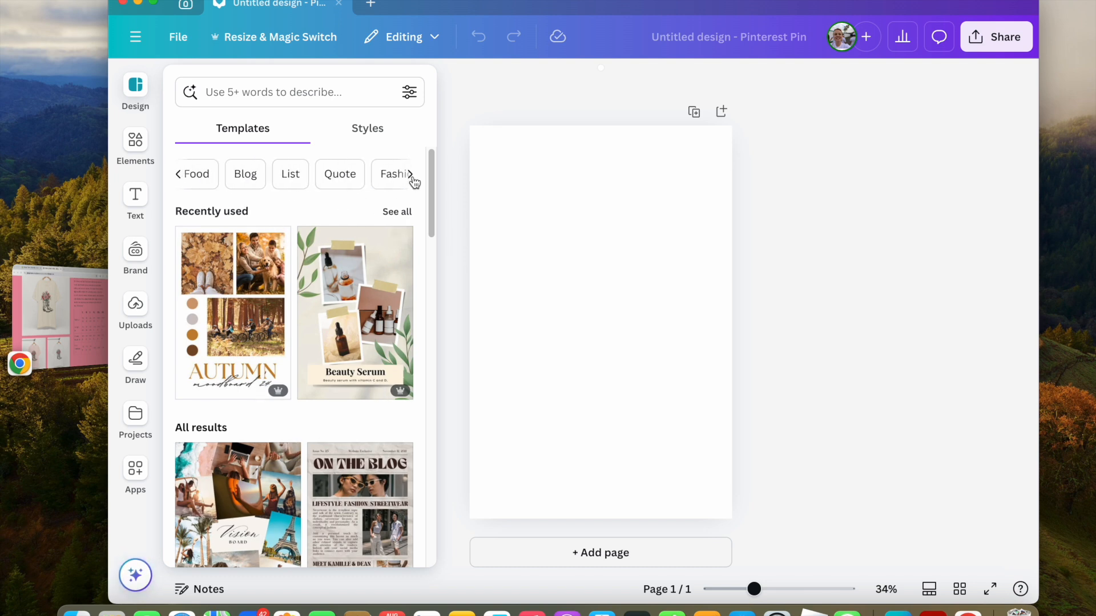
pyautogui.click(412, 177)
pyautogui.click(411, 176)
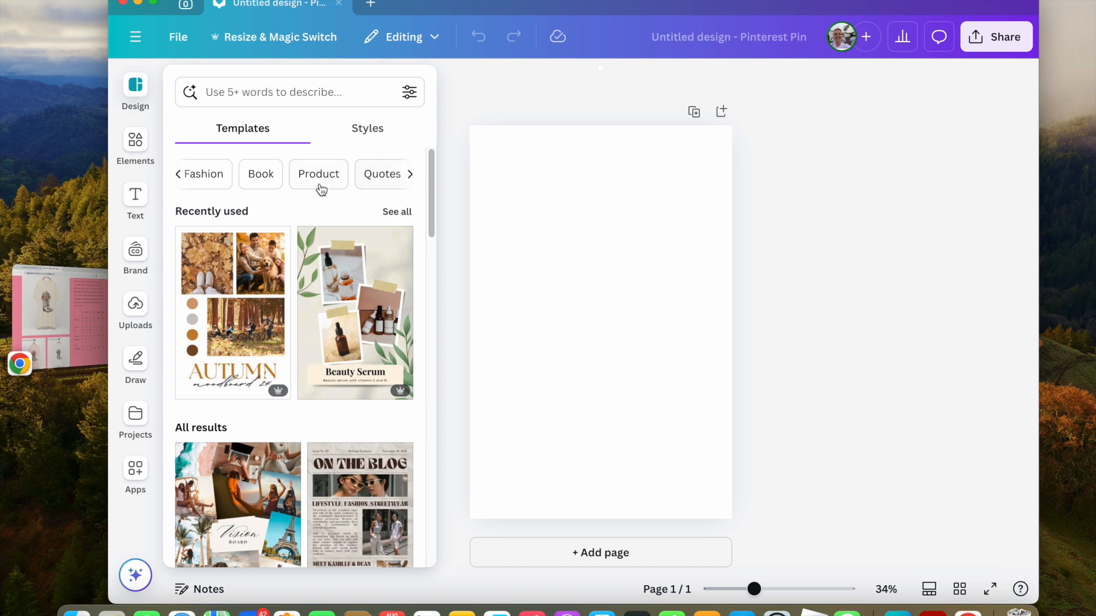
pyautogui.click(318, 181)
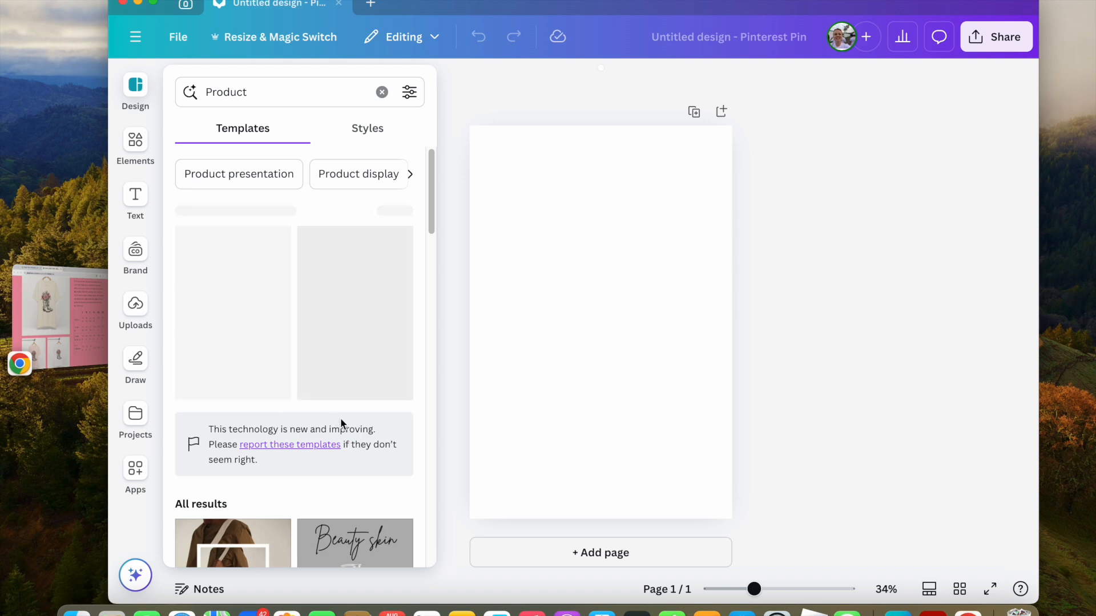
pyautogui.scroll(-5, 339, 424)
pyautogui.scroll(-5, 339, 435)
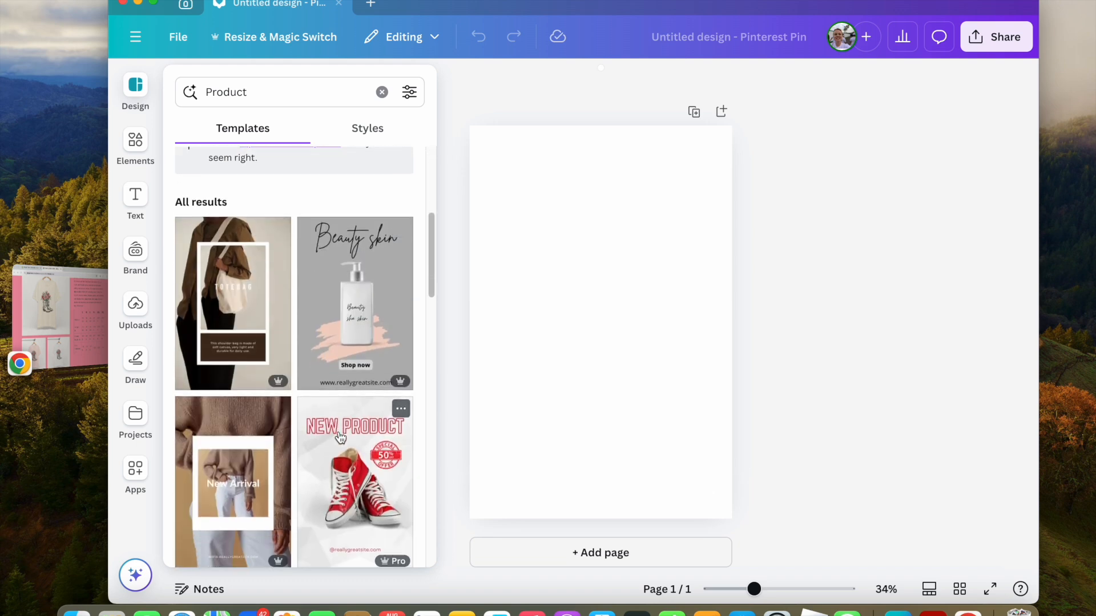
pyautogui.scroll(-3, 339, 443)
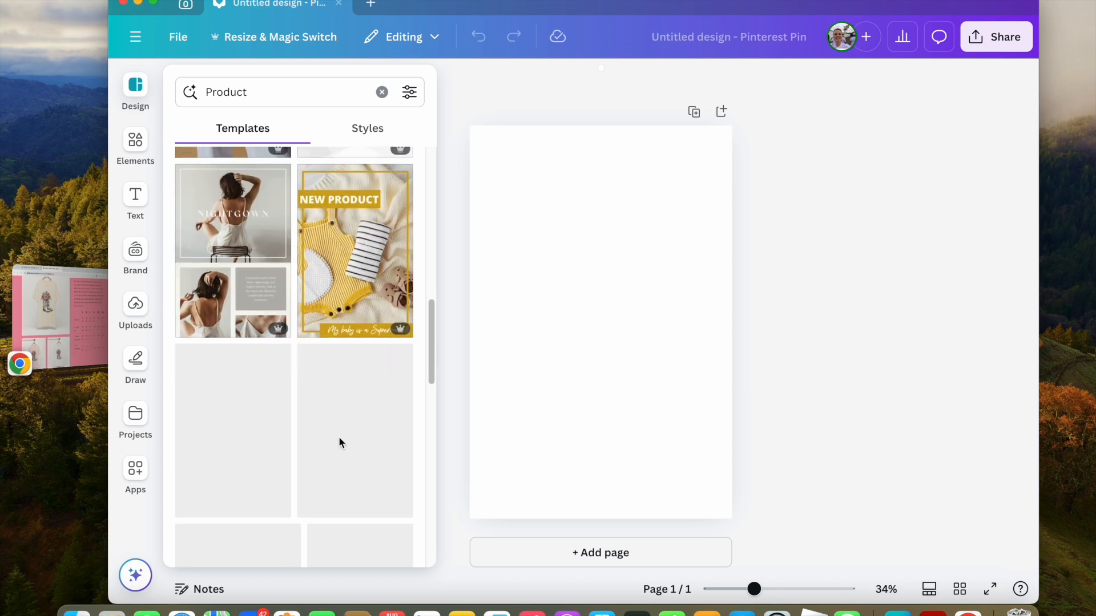
pyautogui.scroll(10, 338, 443)
pyautogui.scroll(-2, 333, 440)
pyautogui.scroll(-4, 333, 440)
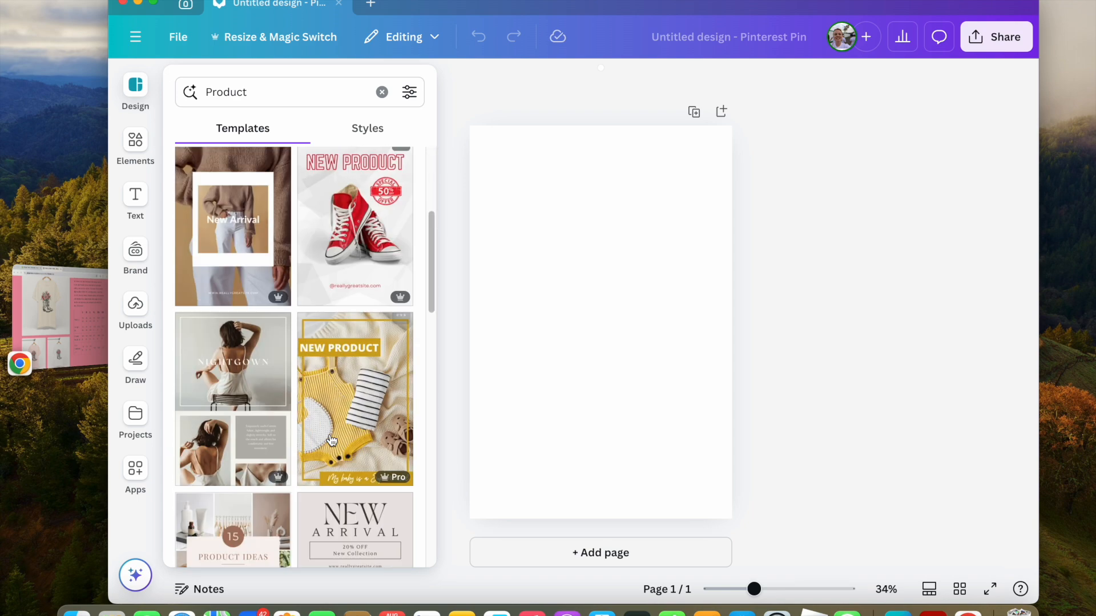
pyautogui.scroll(-2, 332, 440)
pyautogui.scroll(-2, 331, 440)
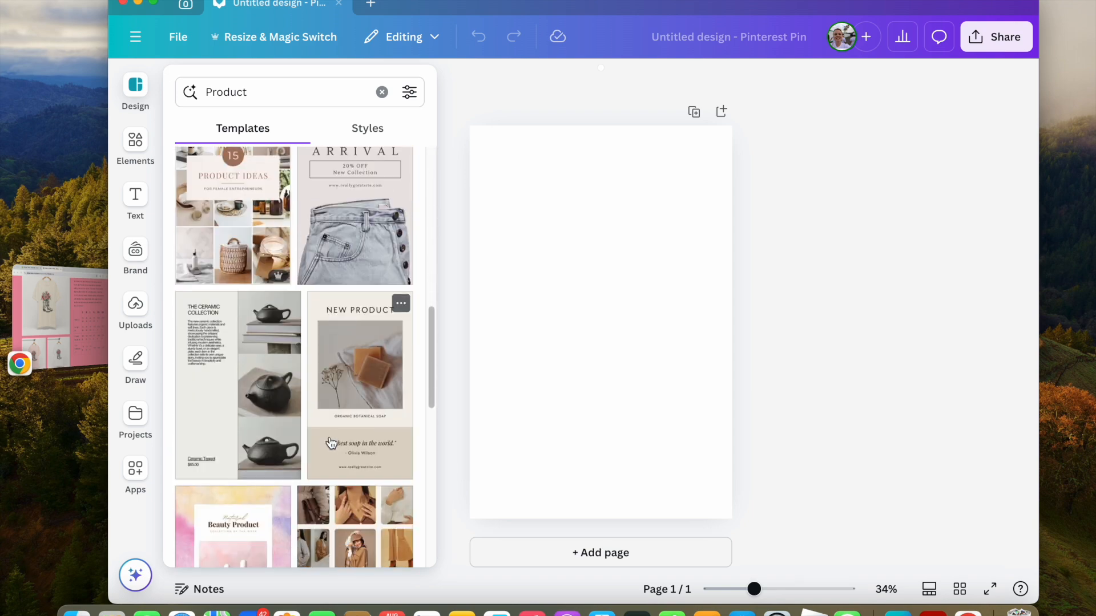
pyautogui.scroll(-4, 325, 446)
pyautogui.scroll(-1, 318, 455)
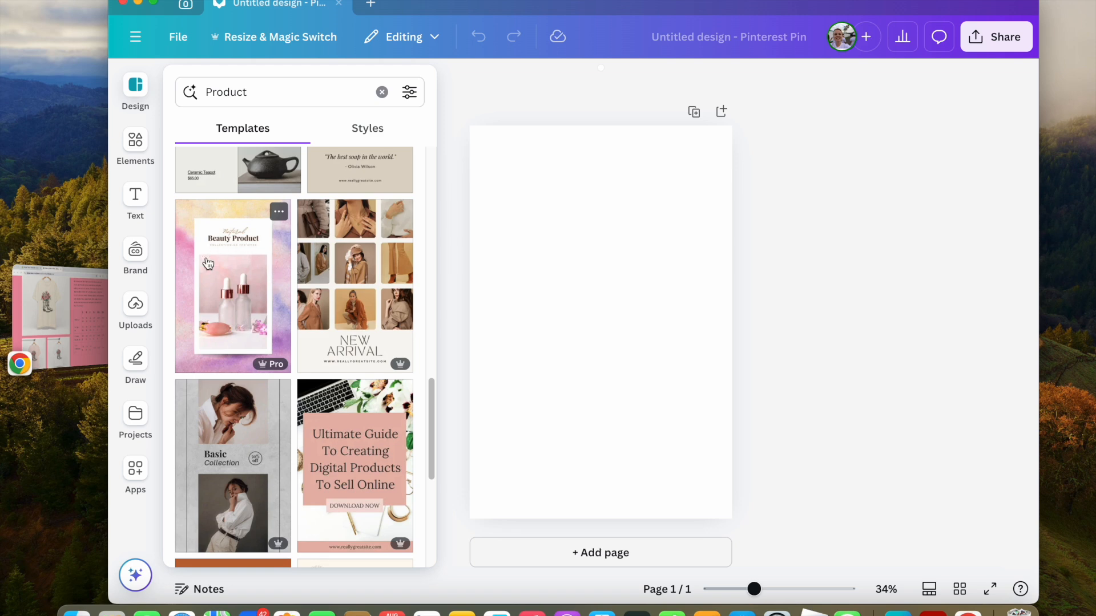
# Apply the pink watercolour Natural Beauty Product template to the page.
pyautogui.click(221, 317)
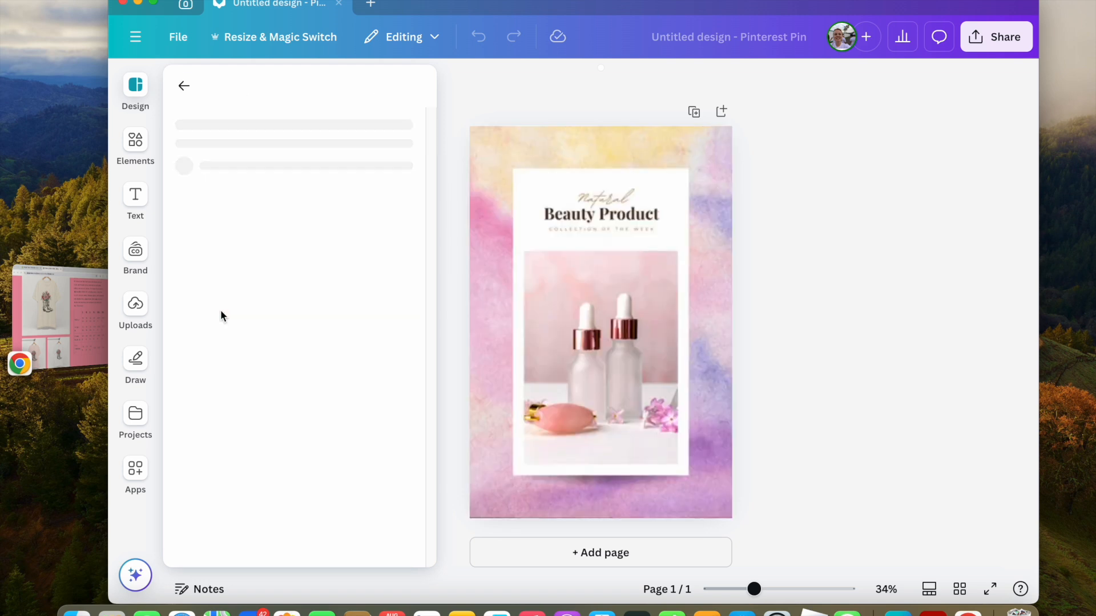
pyautogui.click(575, 288)
pyautogui.click(184, 89)
pyautogui.scroll(-10, 307, 502)
pyautogui.scroll(5, 307, 502)
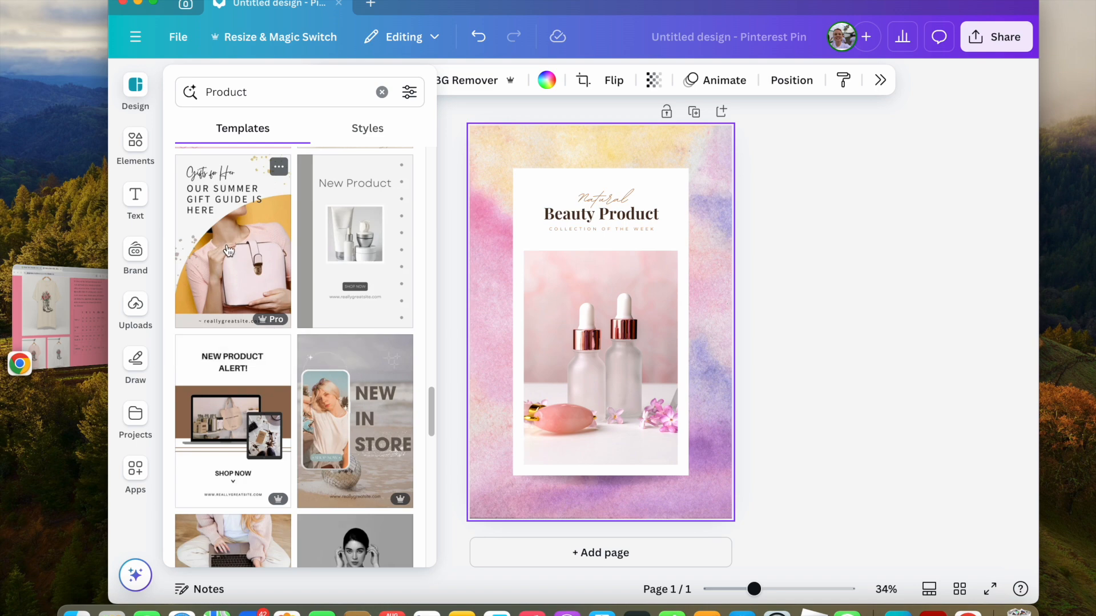
pyautogui.click(239, 253)
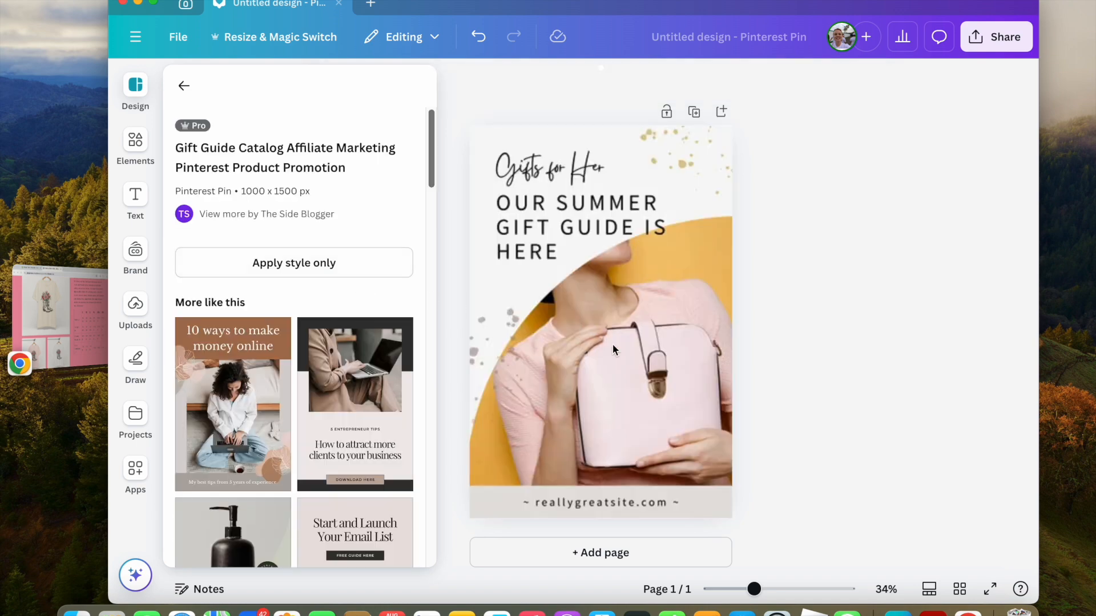
pyautogui.click(589, 339)
pyautogui.click(478, 37)
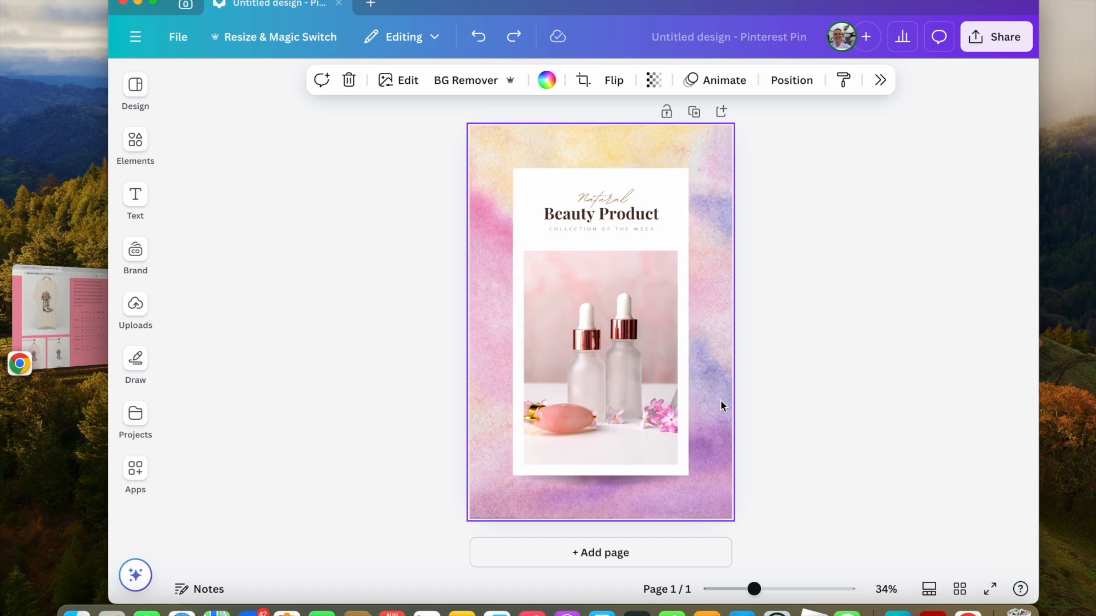
# Upload the soft pink tee photo and place it into the template's photo frame.
pyautogui.click(630, 346)
pyautogui.click(135, 304)
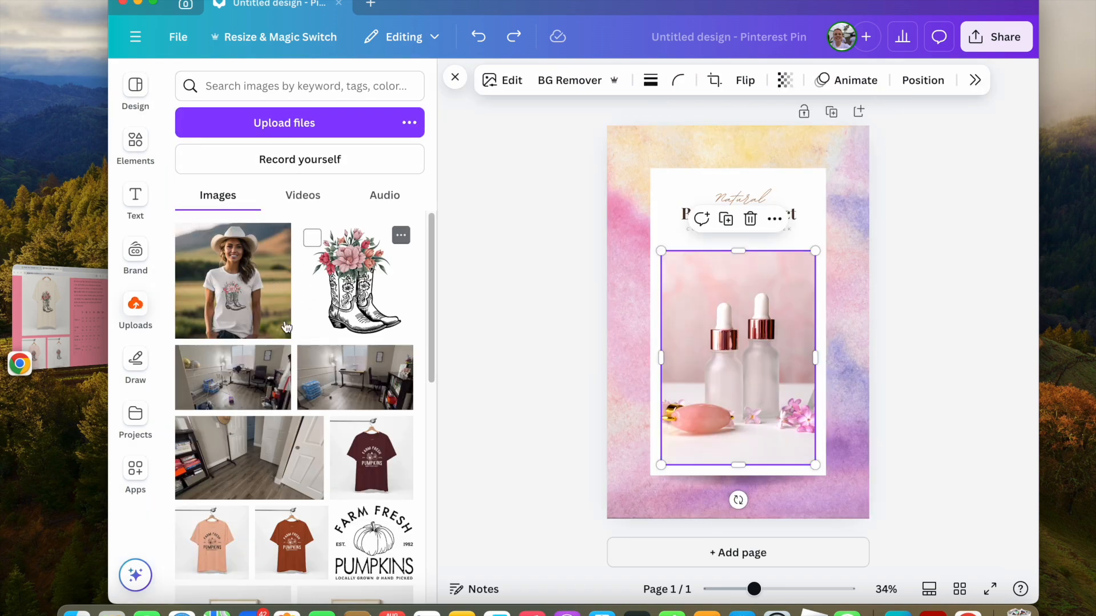
pyautogui.click(267, 124)
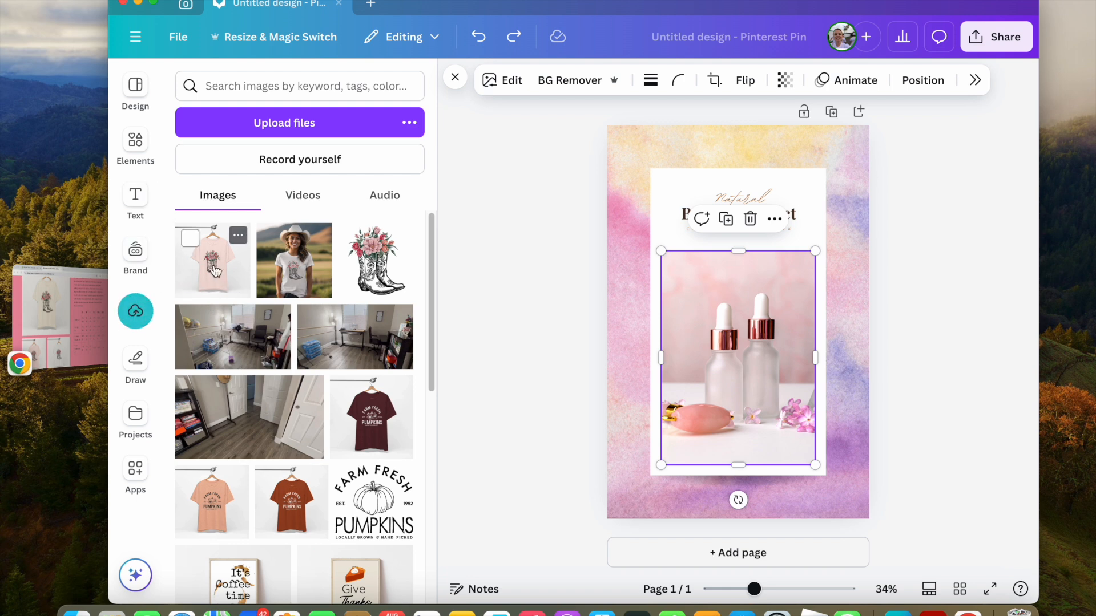
pyautogui.moveTo(214, 273); pyautogui.dragTo(680, 349)
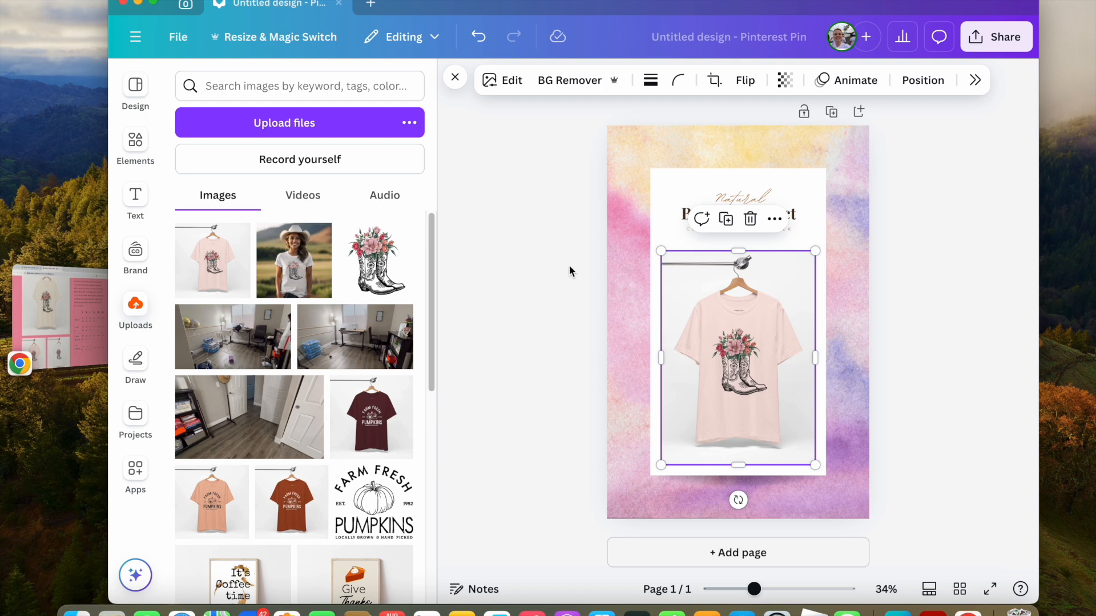
# Detach the watercolour image from the page background and delete it.
pyautogui.click(965, 312)
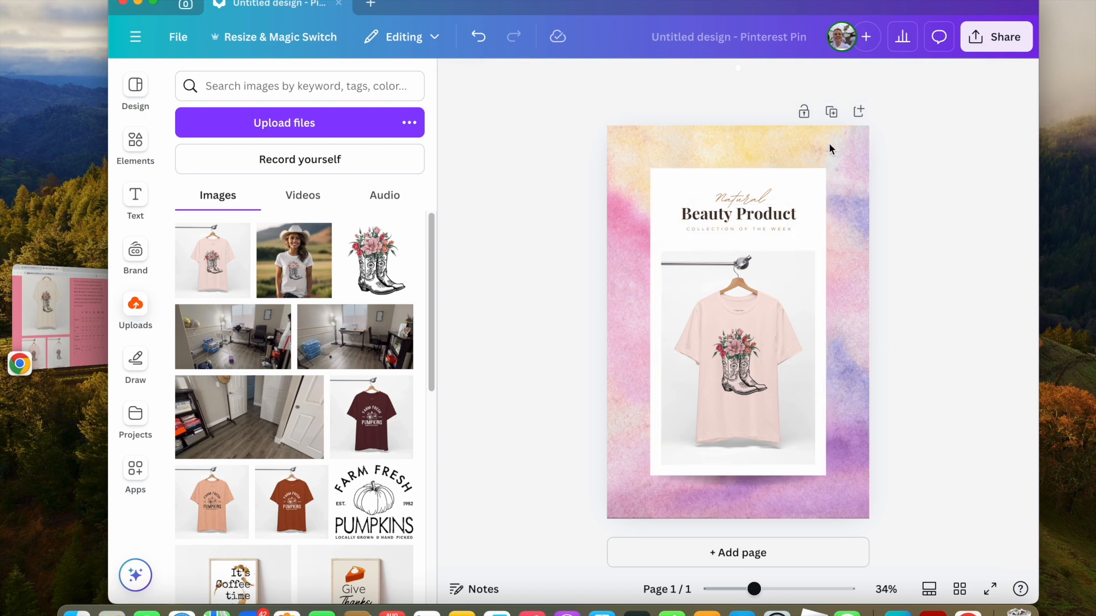
pyautogui.click(624, 372)
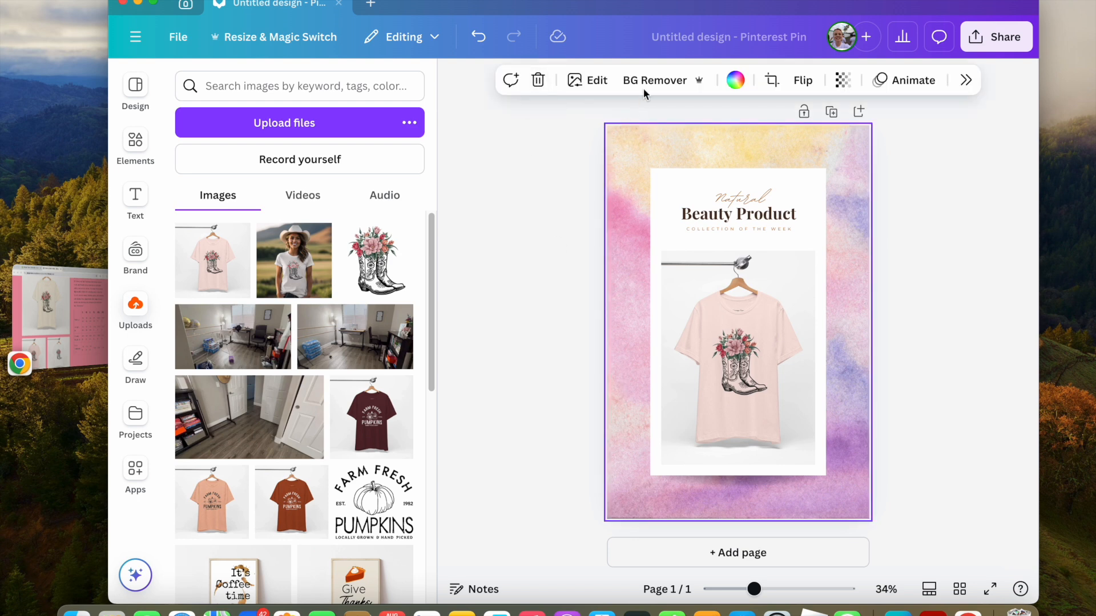
pyautogui.rightClick(628, 202)
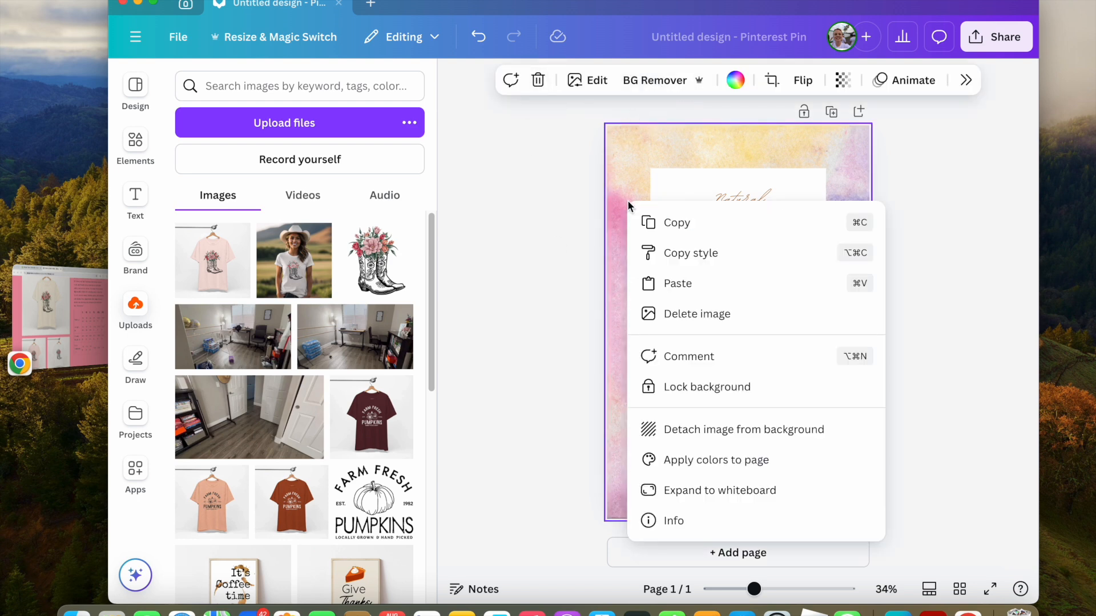
pyautogui.click(678, 442)
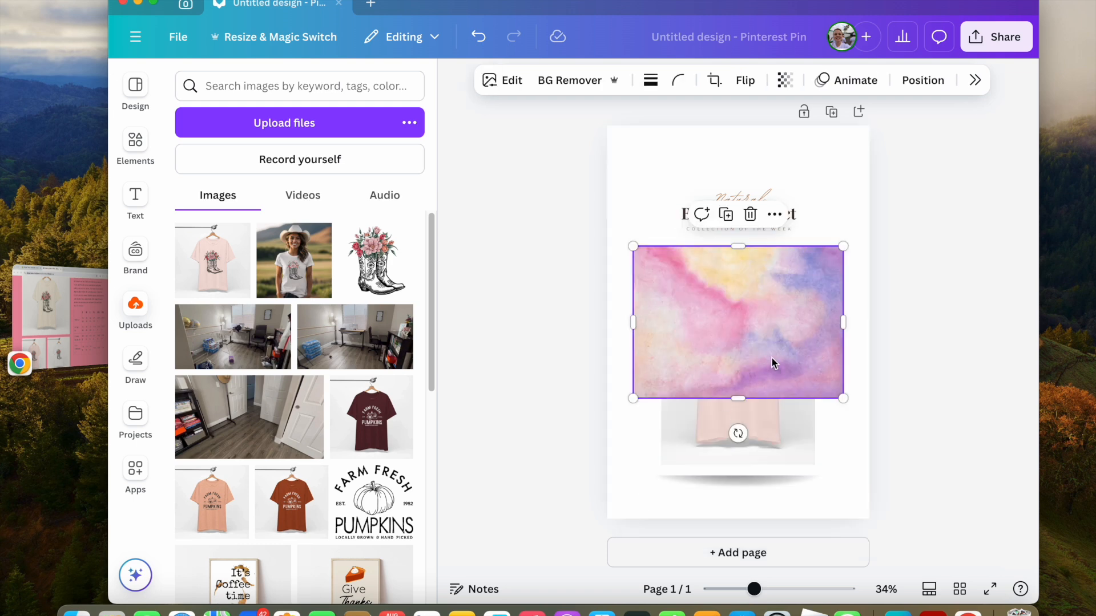
pyautogui.click(750, 214)
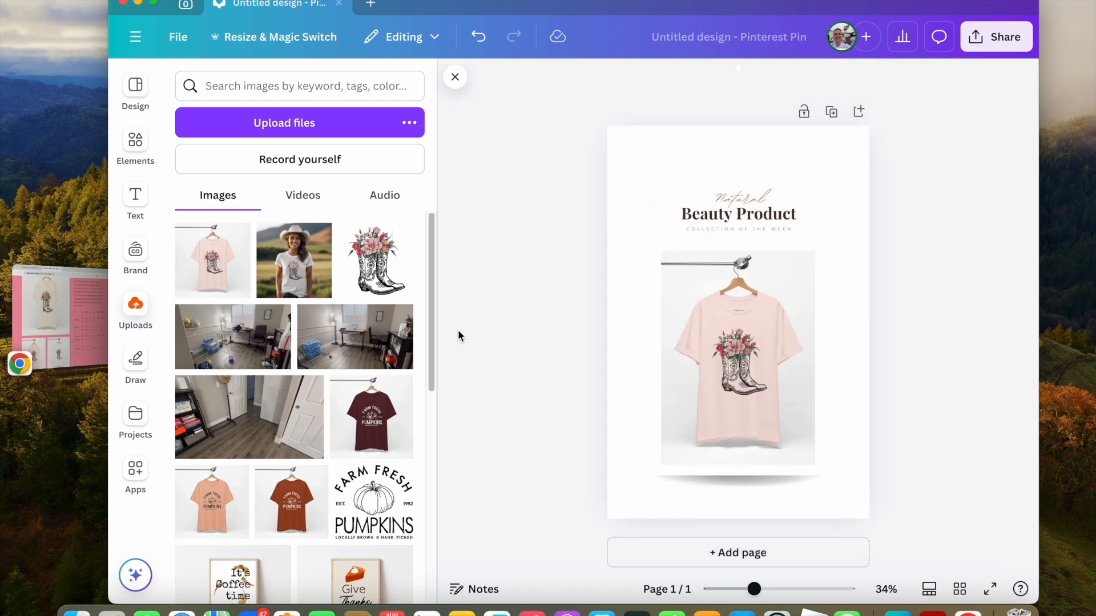
# Fill the page background with a light pink from the brand colour palette.
pyautogui.click(628, 191)
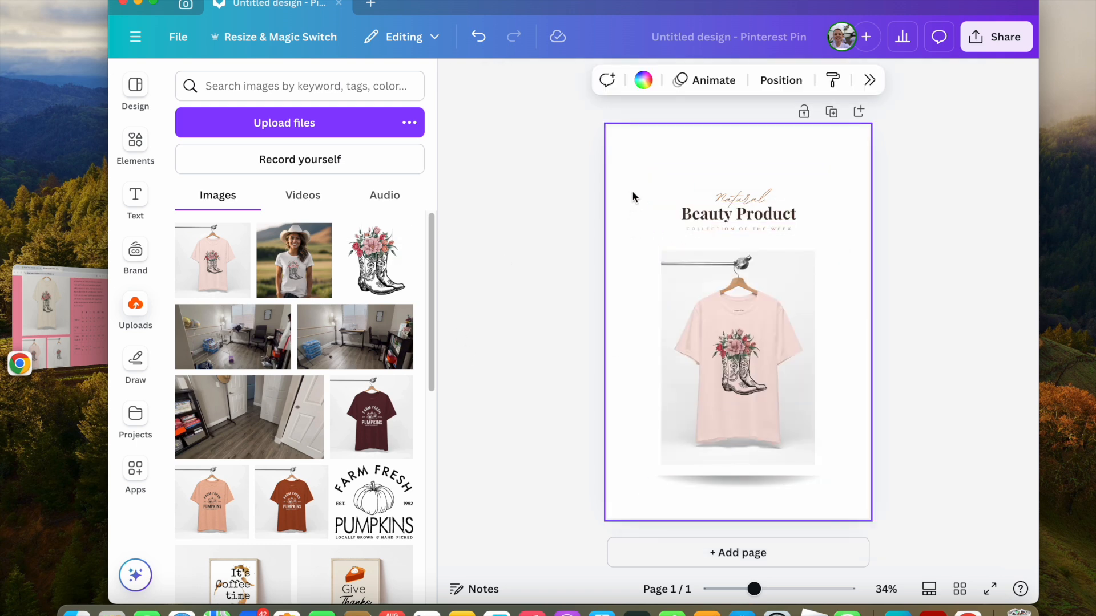
pyautogui.click(640, 80)
pyautogui.click(854, 450)
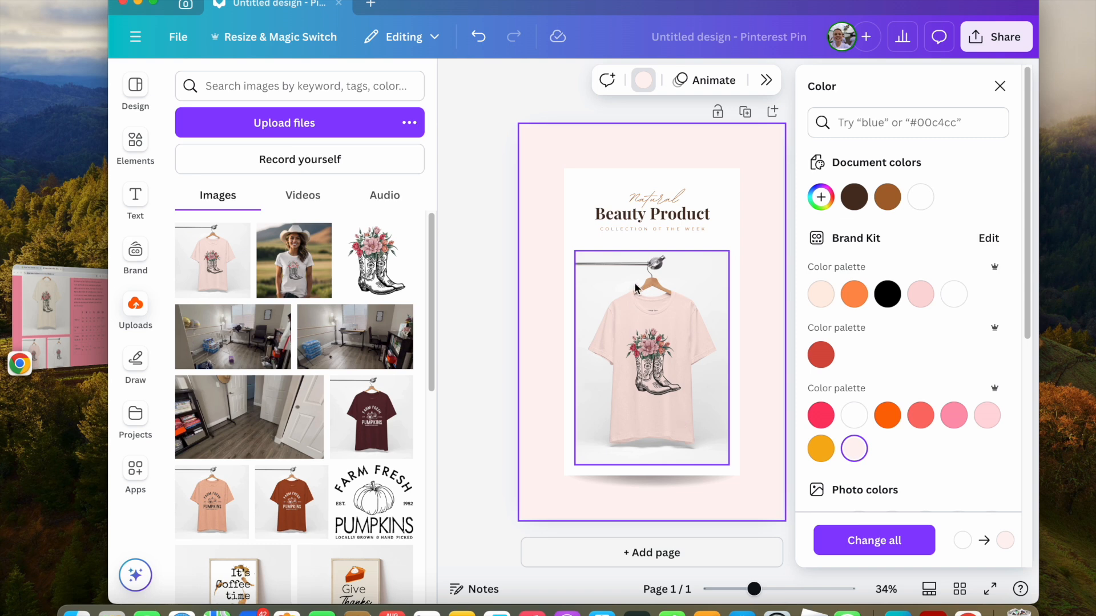
# Replace the script subtitle text above the heading with "New T-shirt".
pyautogui.click(648, 207)
pyautogui.click(753, 201)
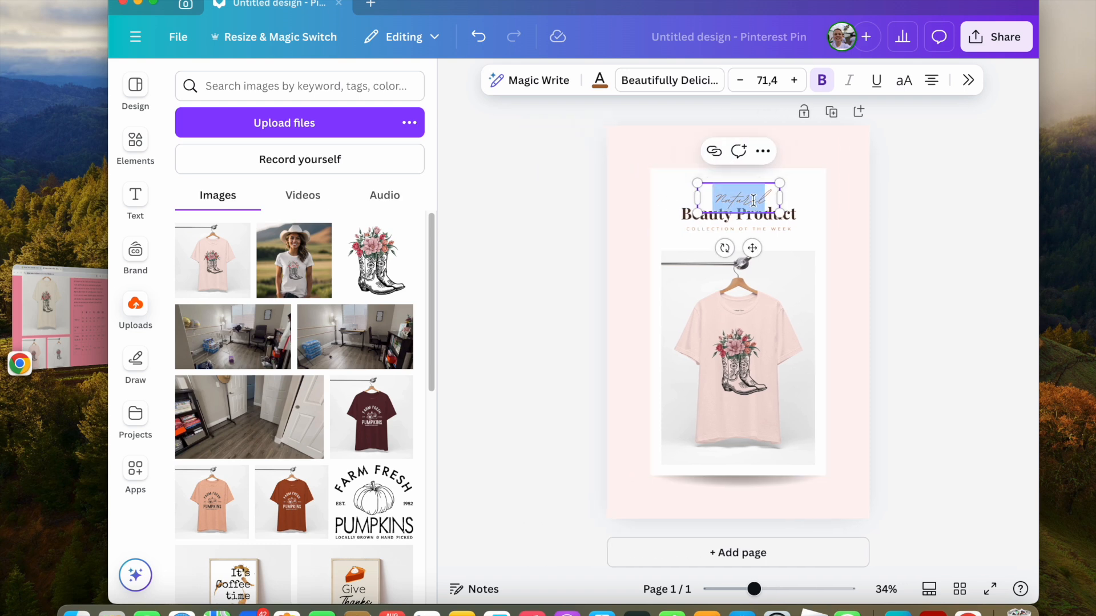
pyautogui.write('New')
pyautogui.write(' Produc')
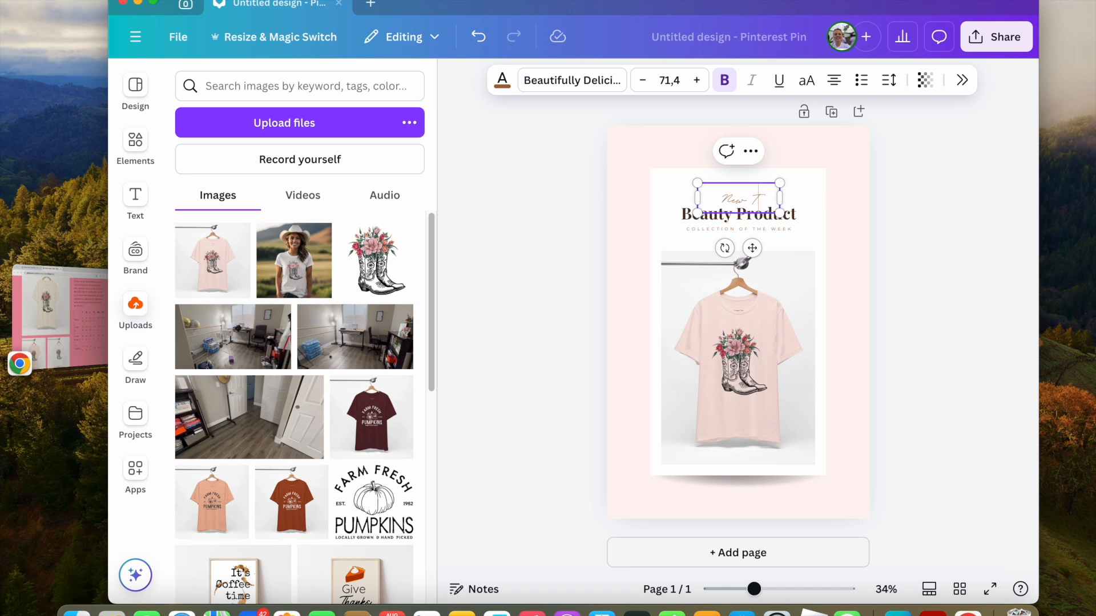
pyautogui.write('irt')
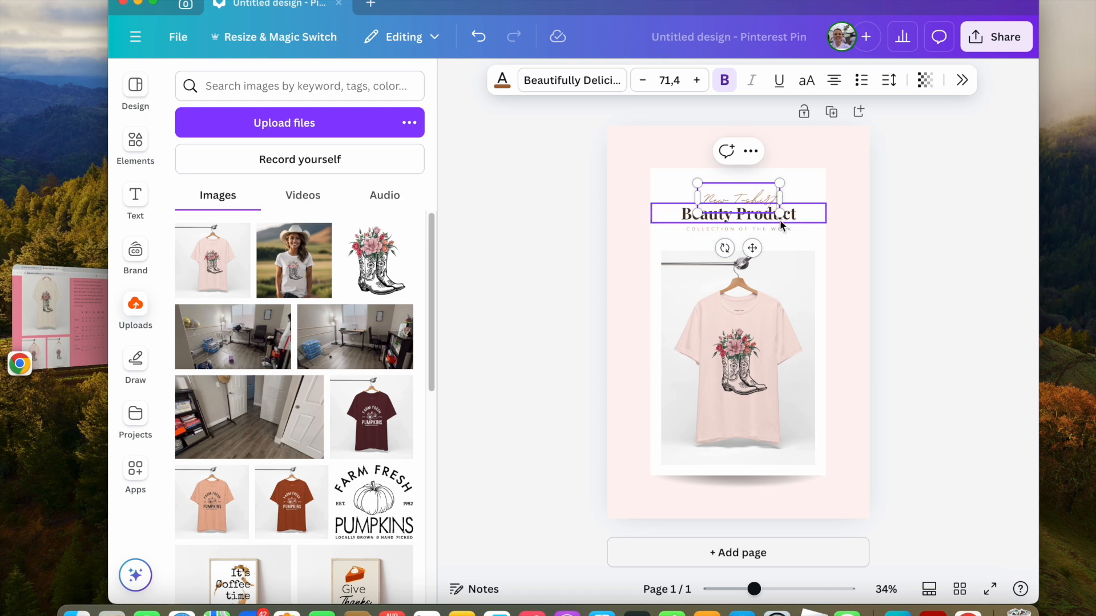
# Replace the main heading text with "Country Blooms Tee".
pyautogui.click(798, 222)
pyautogui.click(796, 220)
pyautogui.write('Count')
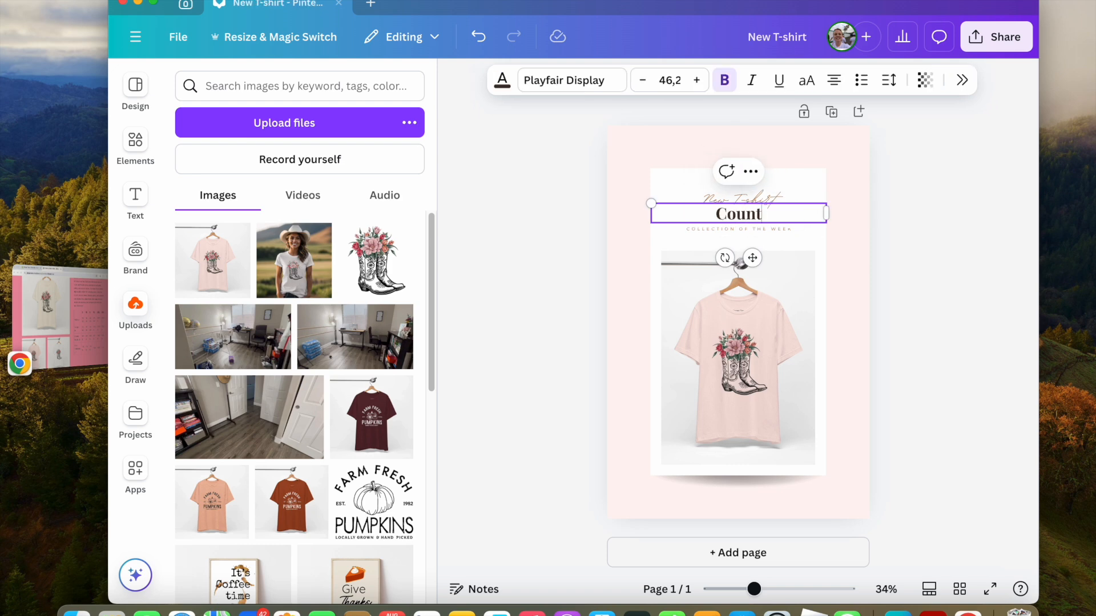
pyautogui.write('ry Bloom')
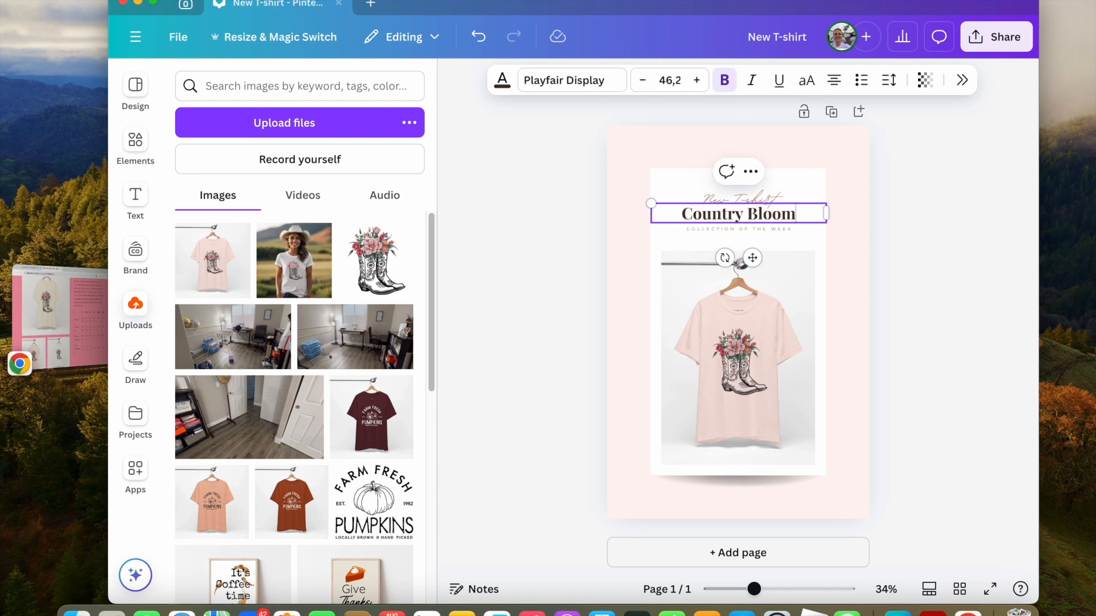
pyautogui.write('s Tee')
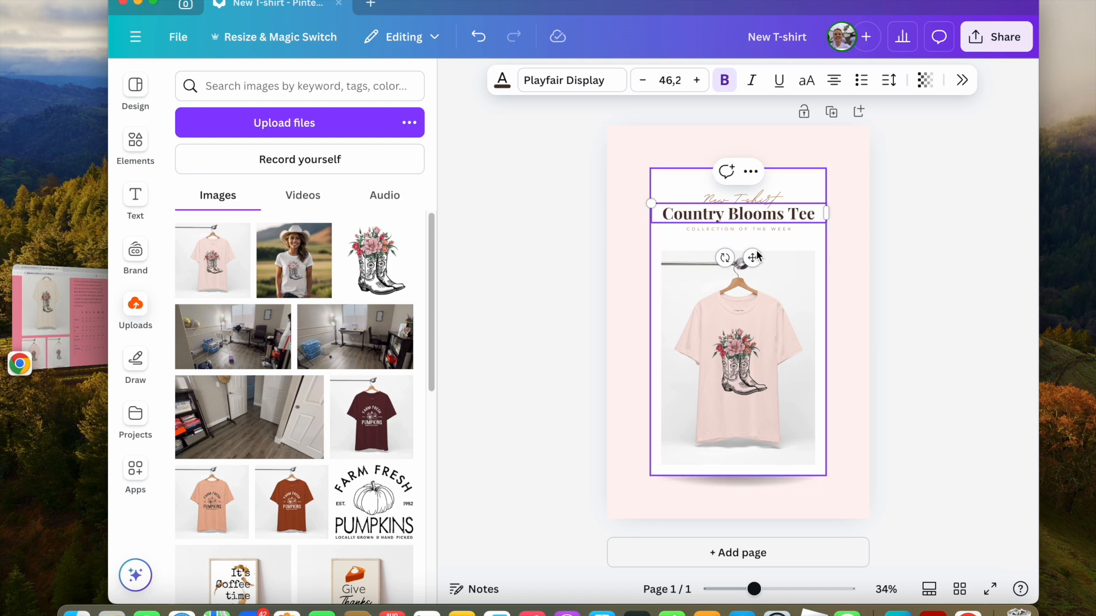
pyautogui.click(758, 229)
pyautogui.click(758, 230)
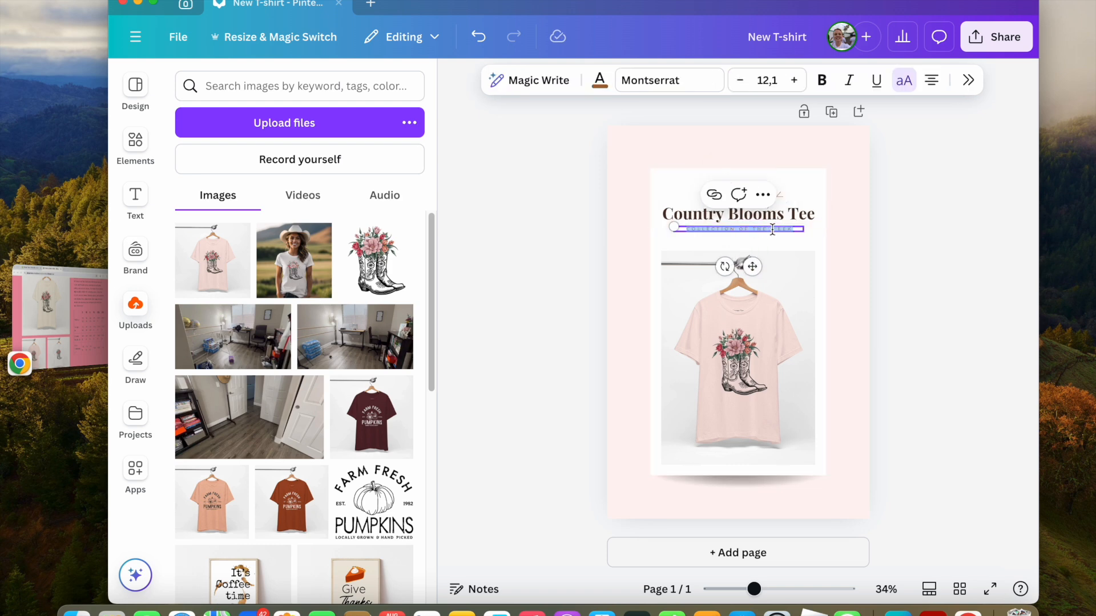
pyautogui.press('BackSpace')
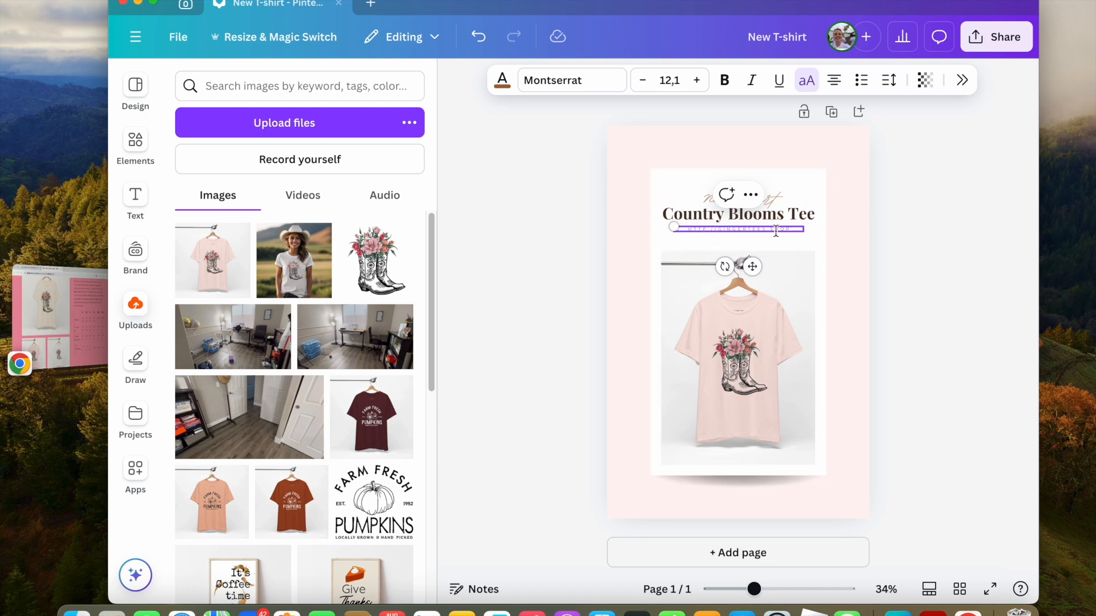
# Increase the URL text size to 16.1 and widen its text box to fit on one line.
pyautogui.click(696, 80)
pyautogui.click(696, 80)
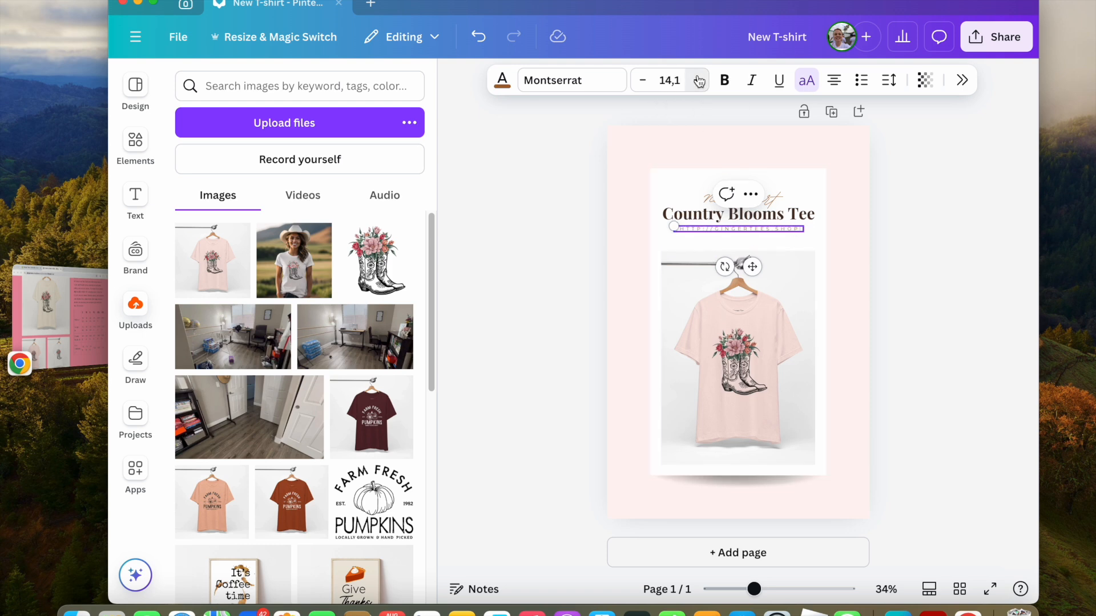
pyautogui.click(696, 80)
pyautogui.click(697, 80)
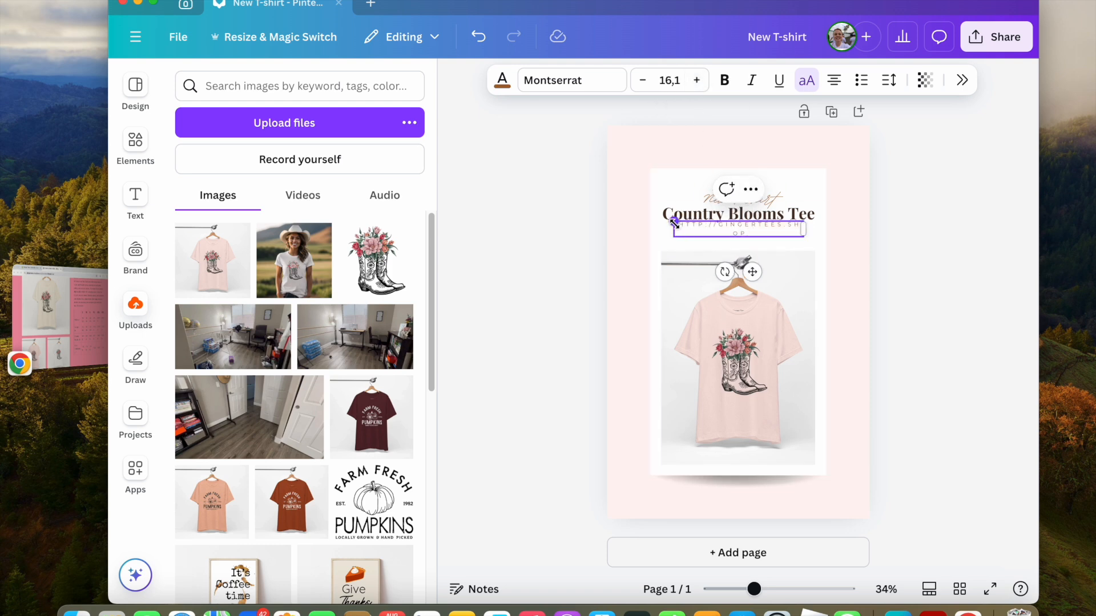
pyautogui.moveTo(674, 222); pyautogui.dragTo(660, 220)
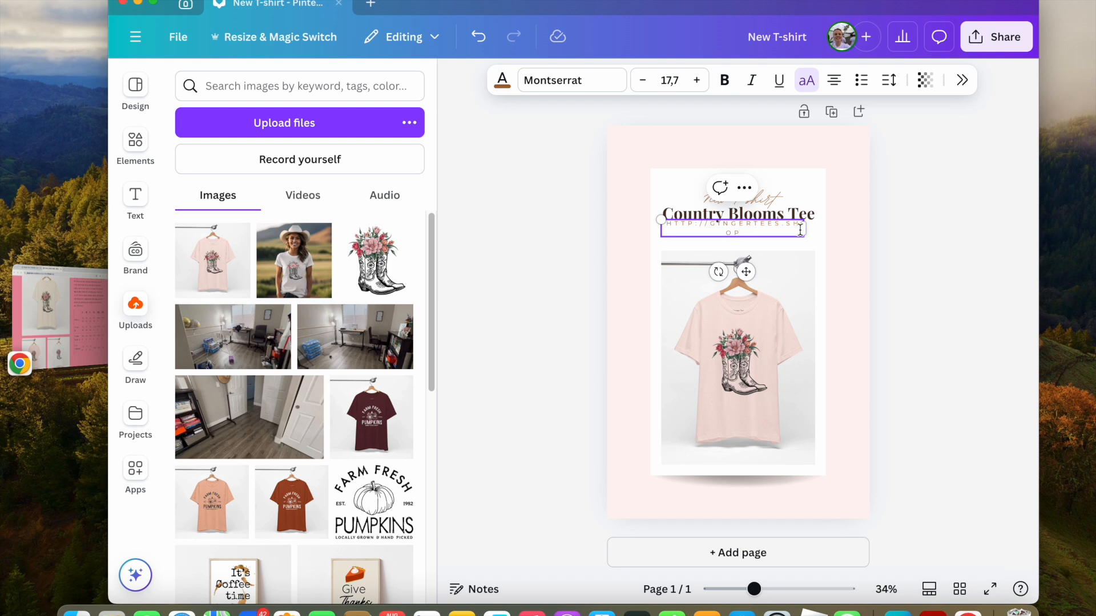
pyautogui.moveTo(805, 228); pyautogui.dragTo(816, 228)
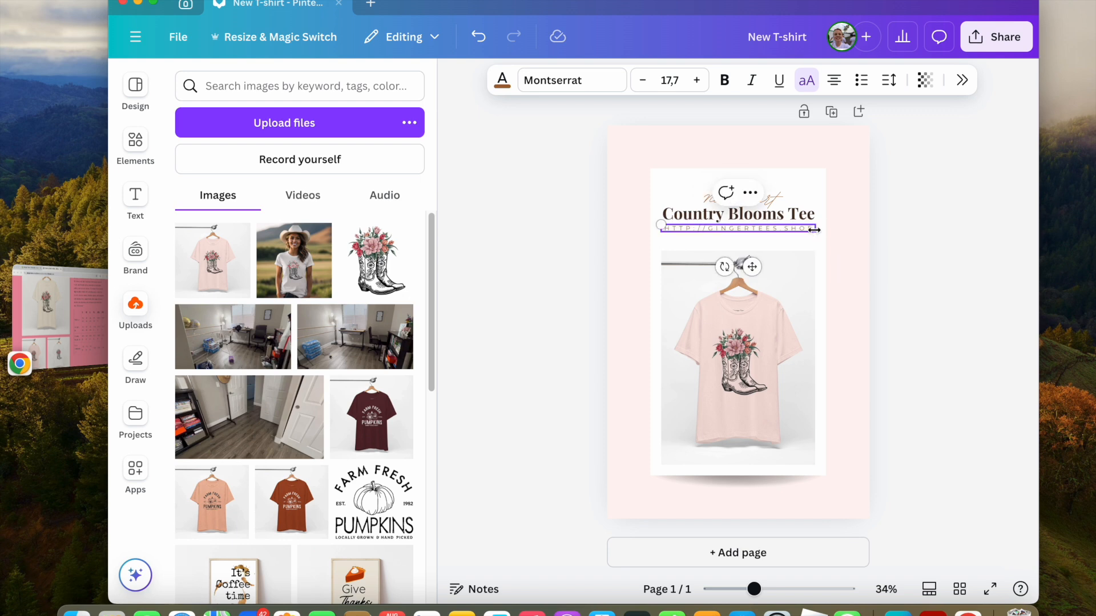
pyautogui.click(913, 254)
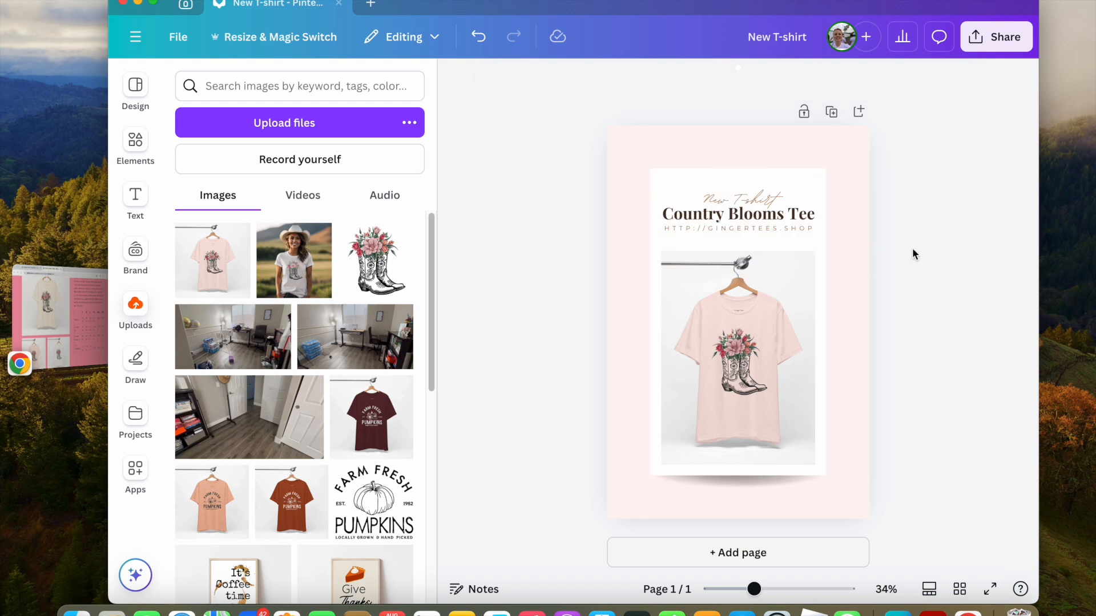
# Reposition the URL text line beneath the heading.
pyautogui.click(765, 231)
pyautogui.moveTo(764, 231)
pyautogui.mouseDown()
pyautogui.moveTo(796, 214)
pyautogui.moveTo(796, 222)
pyautogui.moveTo(774, 212)
pyautogui.mouseUp()
pyautogui.click(952, 216)
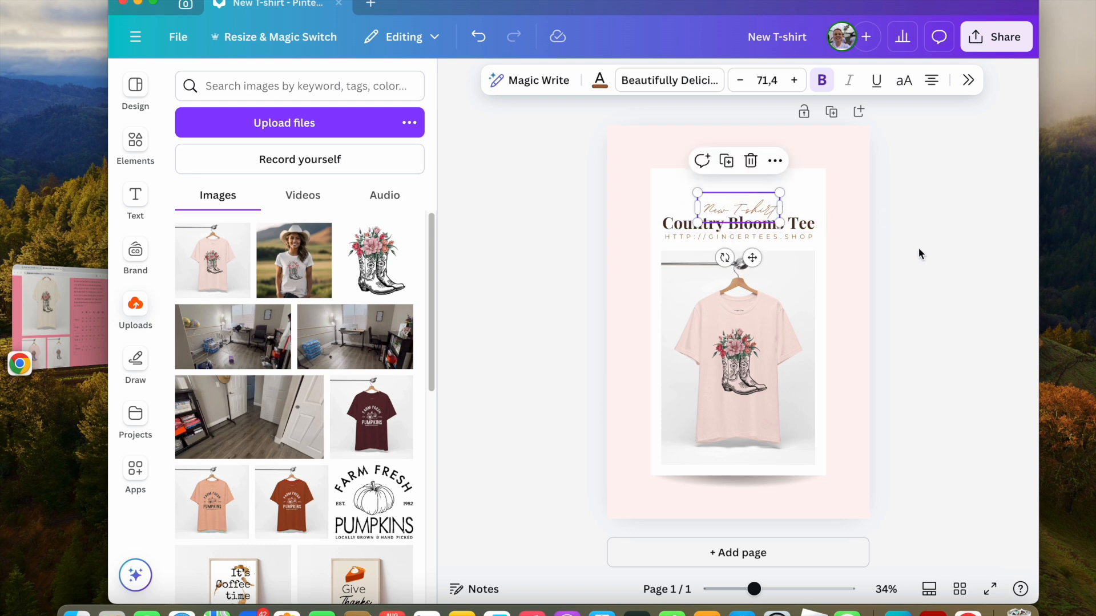
pyautogui.click(1007, 242)
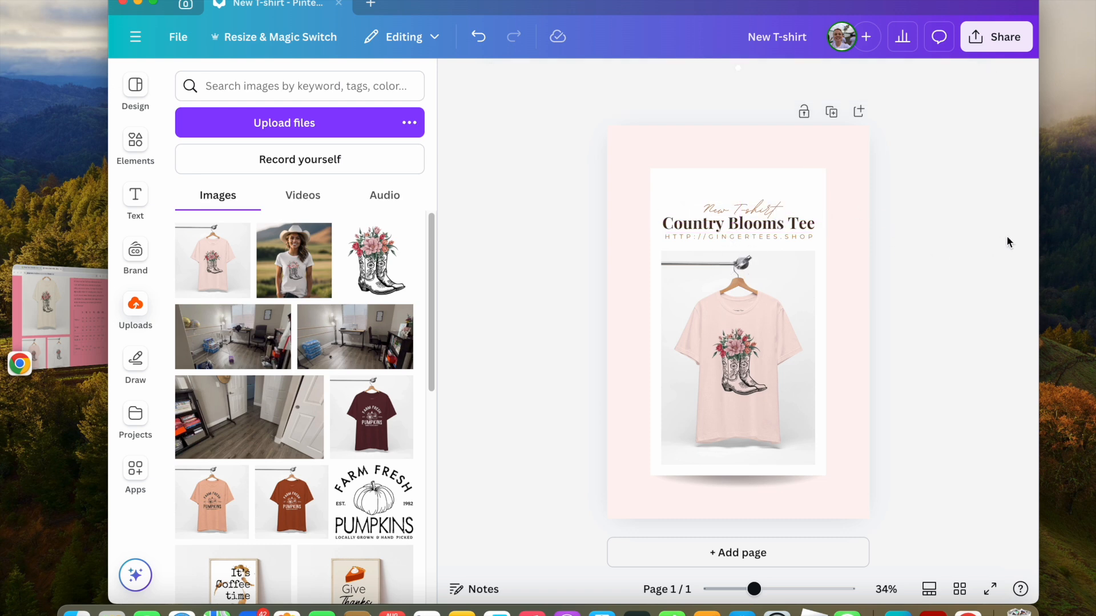
# Group the subtitle, heading and URL text lines and move the group slightly upward.
pyautogui.click(790, 240)
pyautogui.keyDown('shift'); pyautogui.click(779, 226); pyautogui.keyUp('shift')
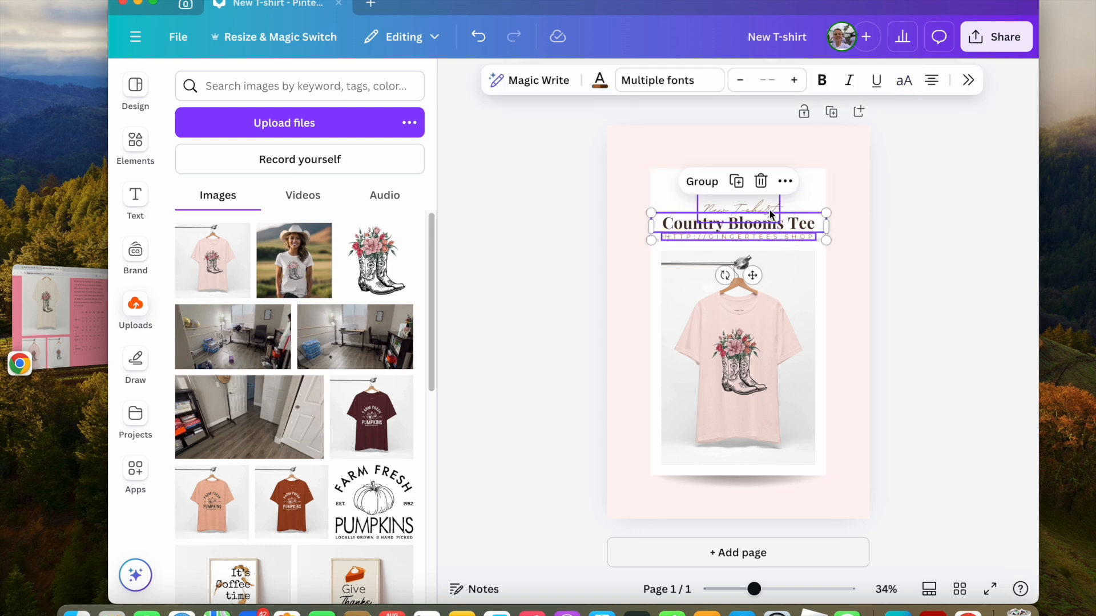
pyautogui.keyDown('shift'); pyautogui.click(766, 213); pyautogui.keyUp('shift')
pyautogui.click(701, 160)
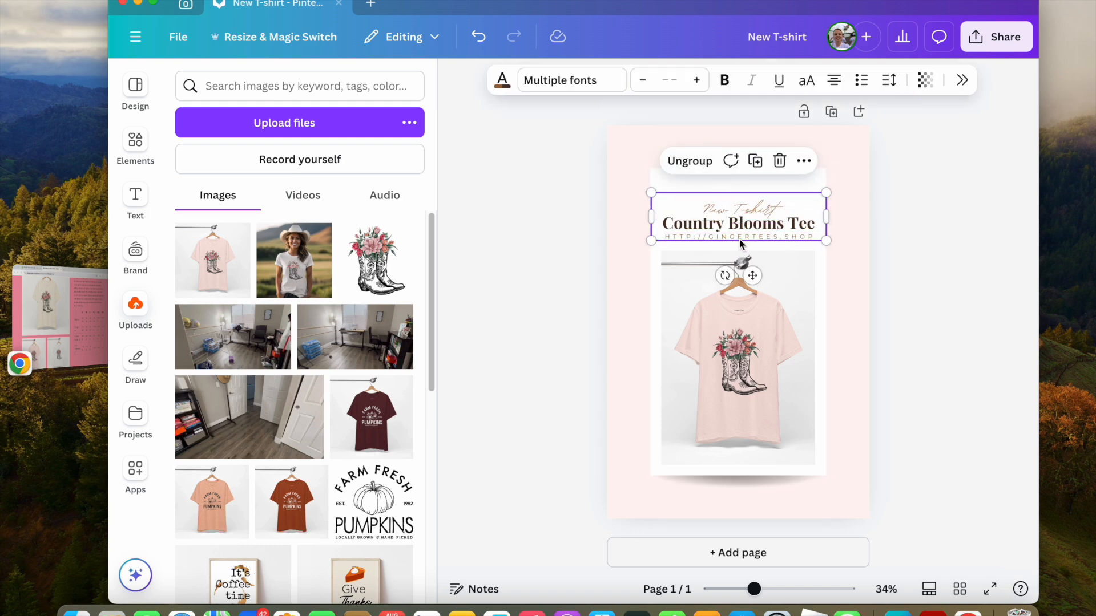
pyautogui.moveTo(739, 224); pyautogui.dragTo(740, 214)
pyautogui.moveTo(740, 213); pyautogui.dragTo(740, 211)
pyautogui.click(918, 281)
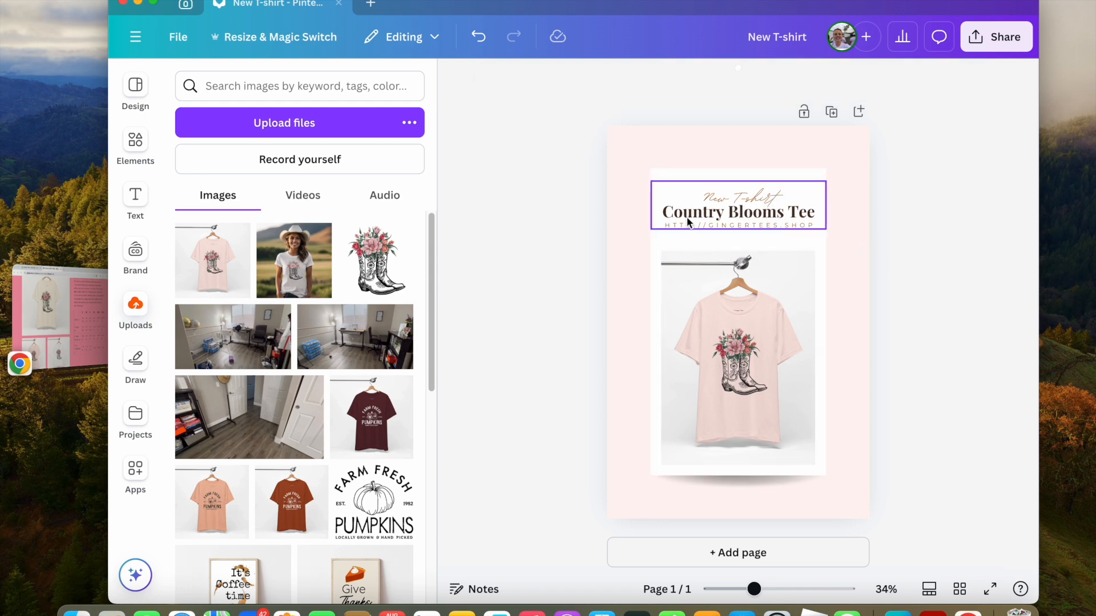
# Ungroup the three text lines in the header.
pyautogui.click(768, 218)
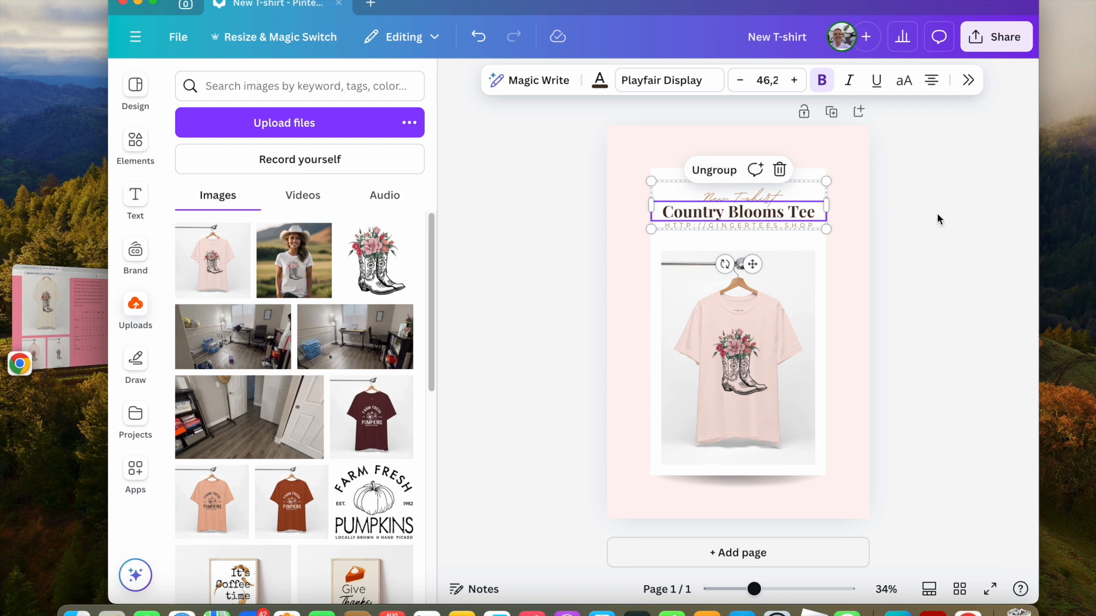
pyautogui.click(753, 200)
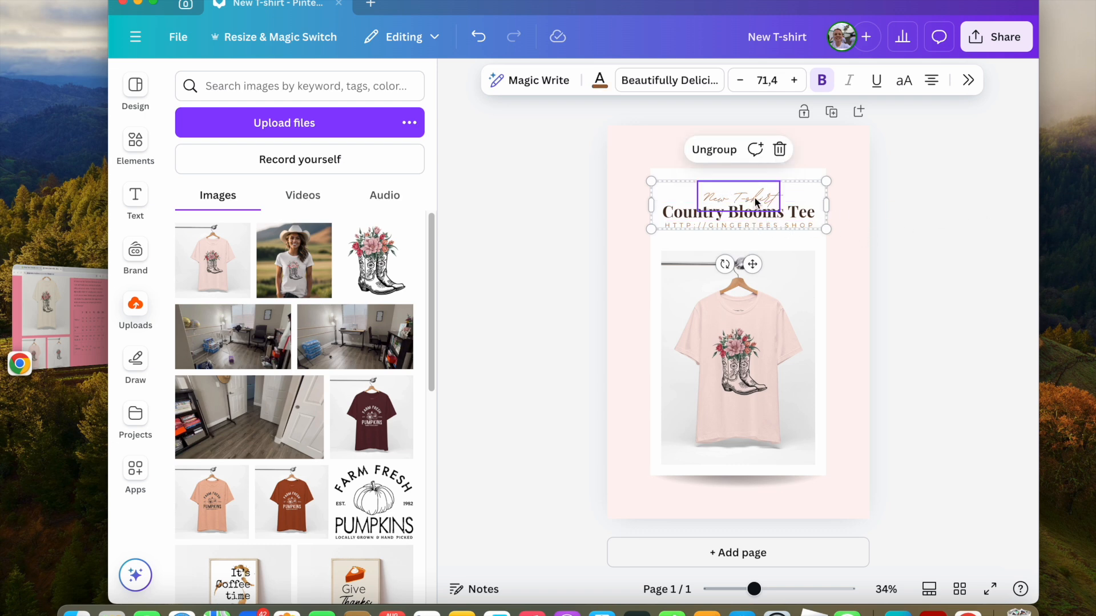
pyautogui.click(694, 218)
pyautogui.click(712, 169)
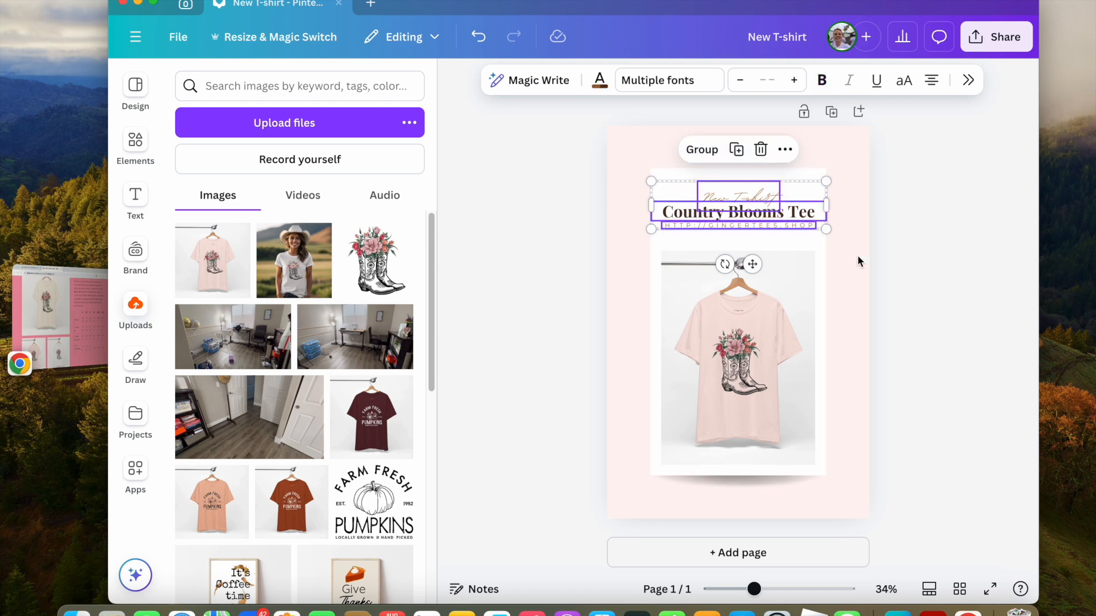
pyautogui.click(942, 331)
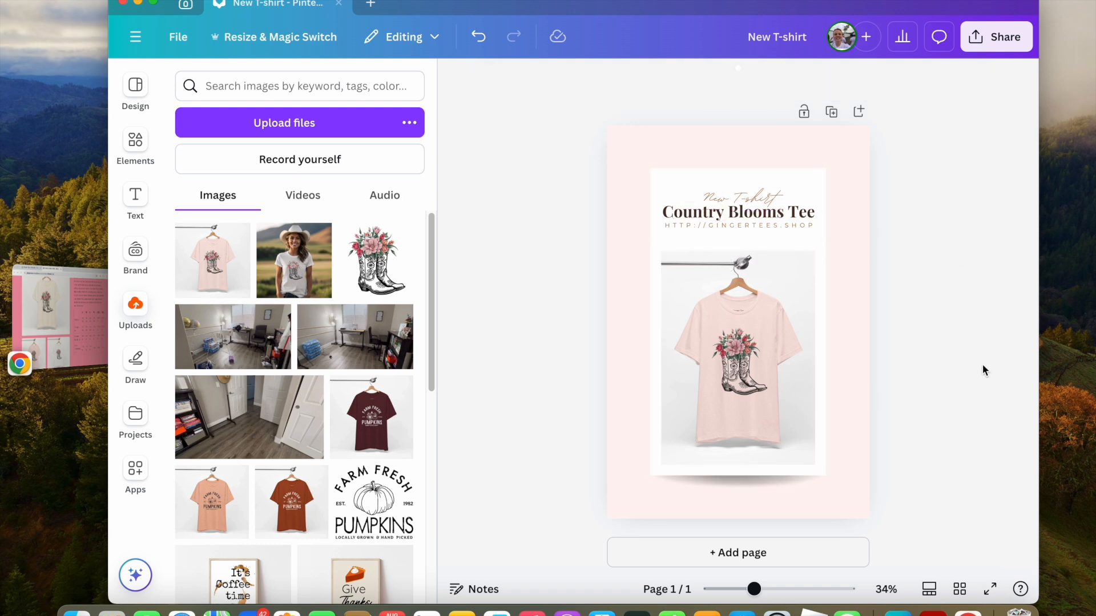
# Change the script subtitle's font to Vintage Goods.
pyautogui.click(747, 201)
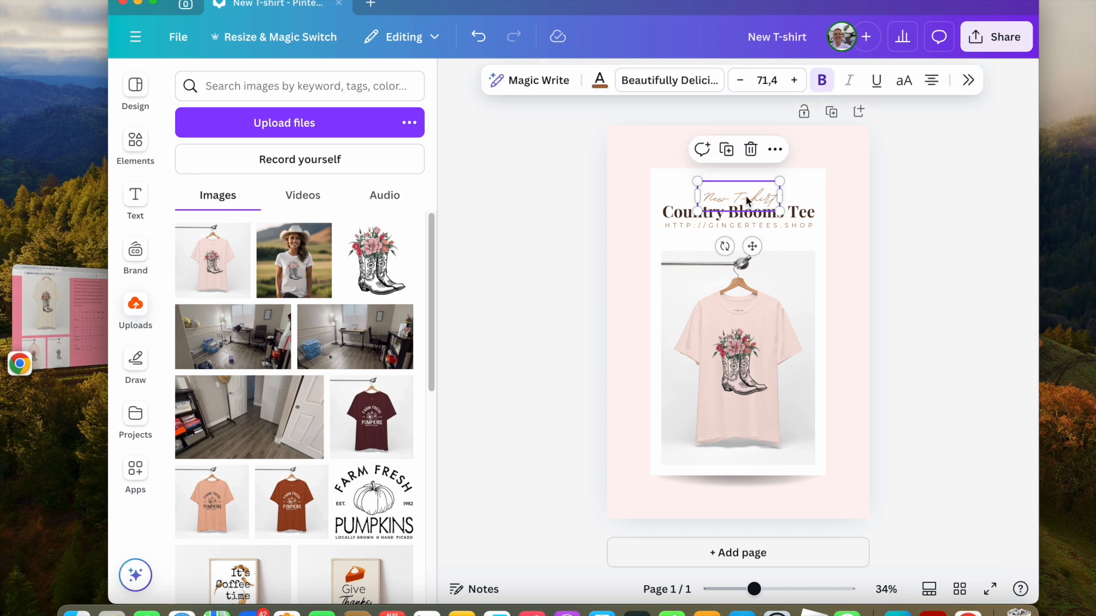
pyautogui.click(646, 79)
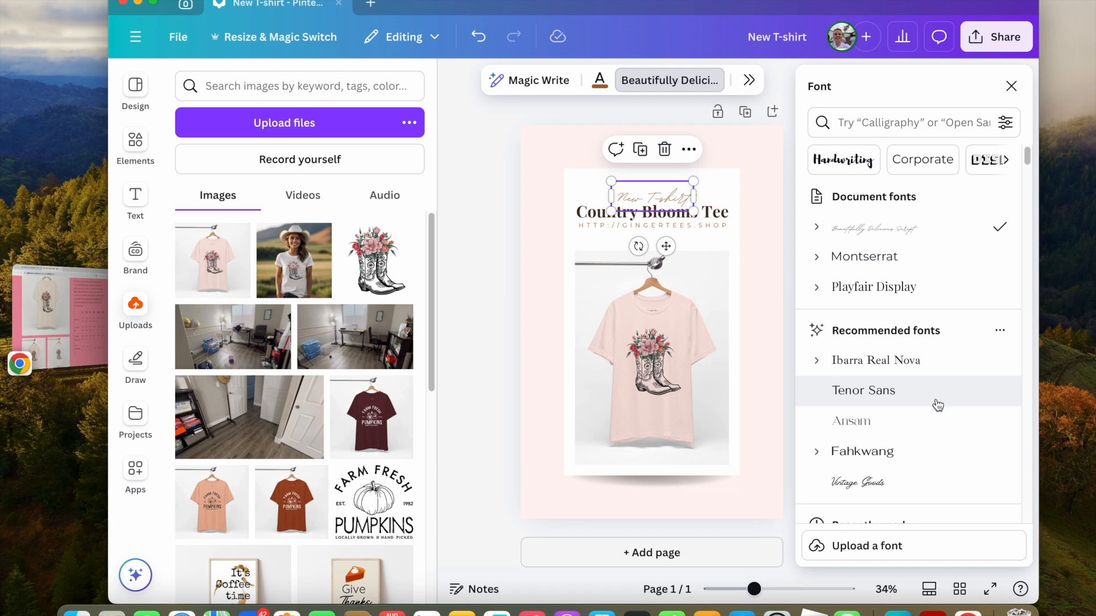
pyautogui.scroll(-1, 928, 400)
pyautogui.click(902, 450)
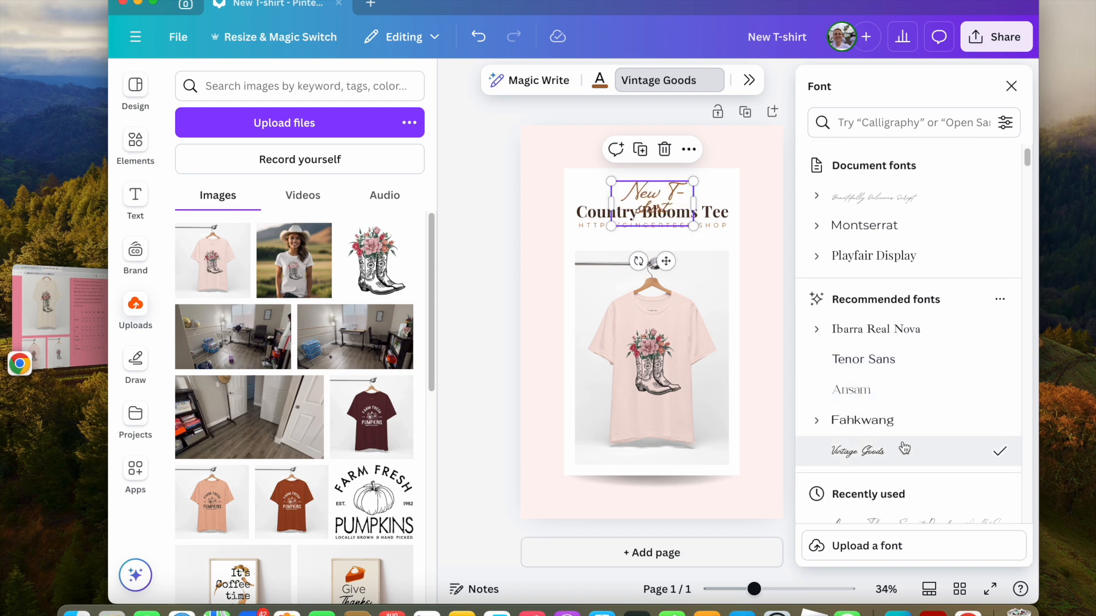
pyautogui.click(745, 80)
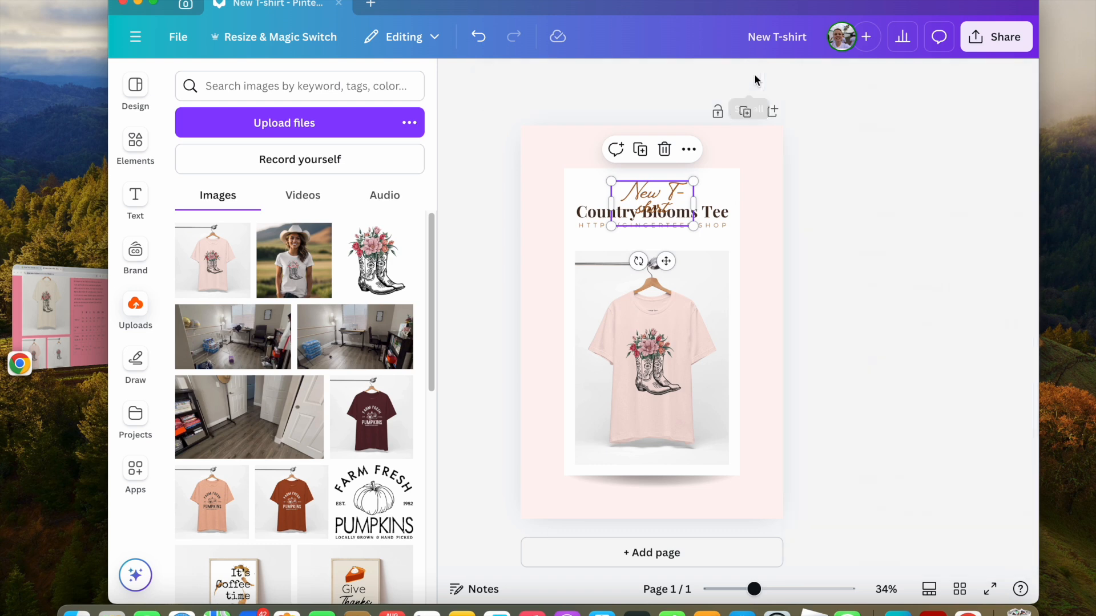
# Set the subtitle's font size to 30.
pyautogui.click(959, 323)
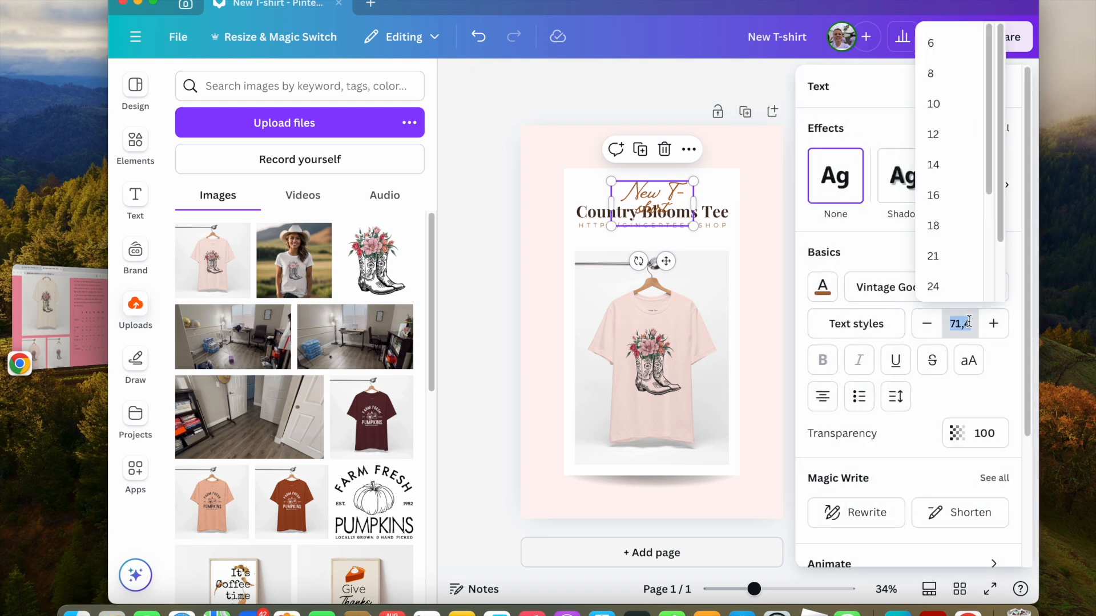
pyautogui.write('30')
pyautogui.press('Return')
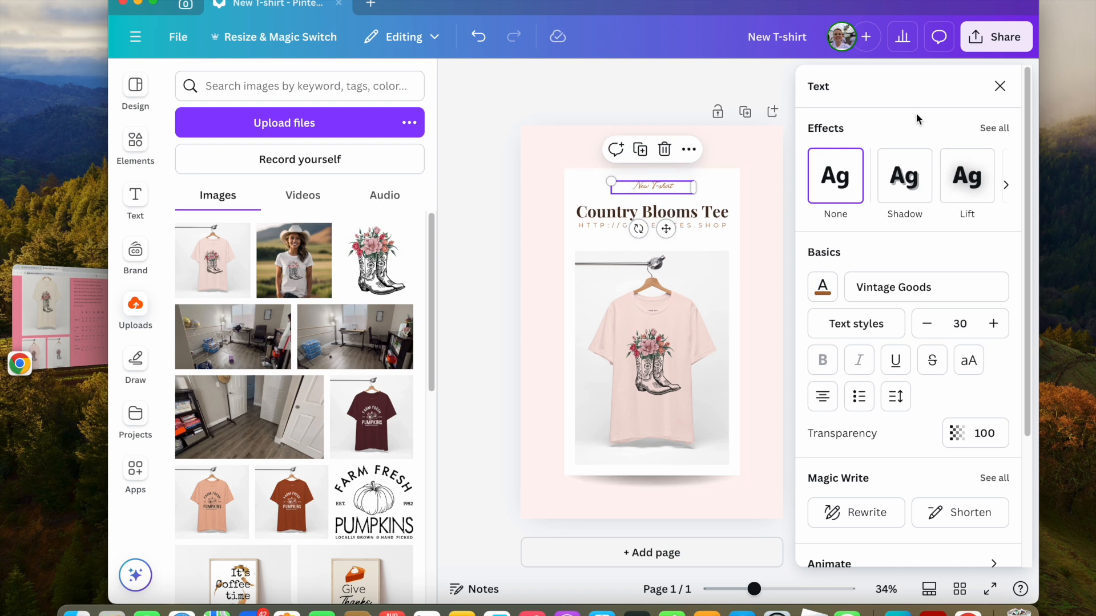
pyautogui.click(1000, 85)
# Change the heading's font to Sailors Condensed.
pyautogui.click(688, 86)
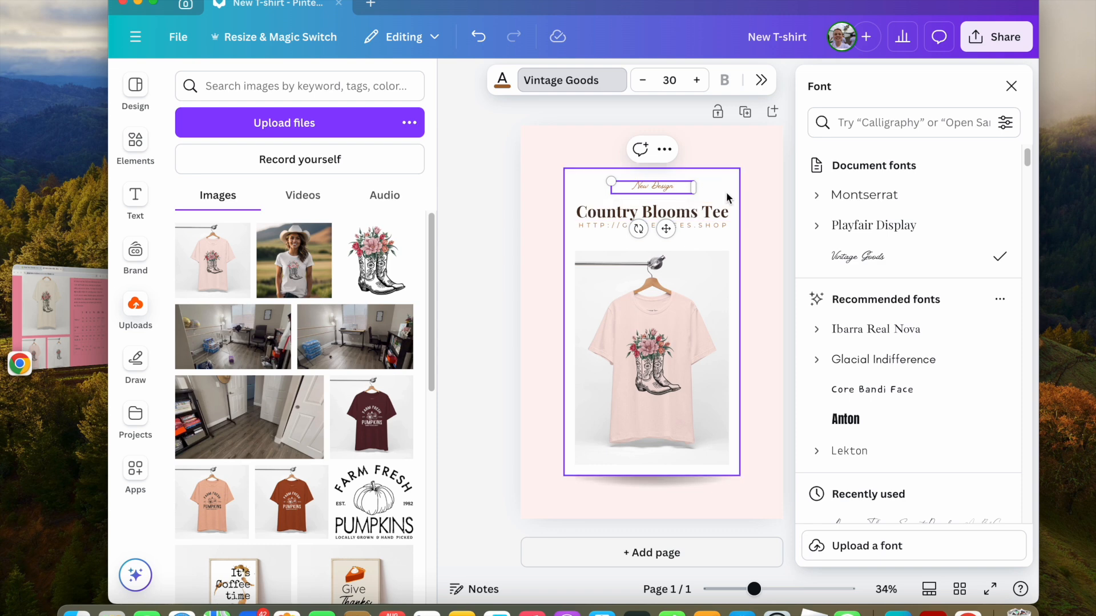
pyautogui.scroll(-2, 893, 353)
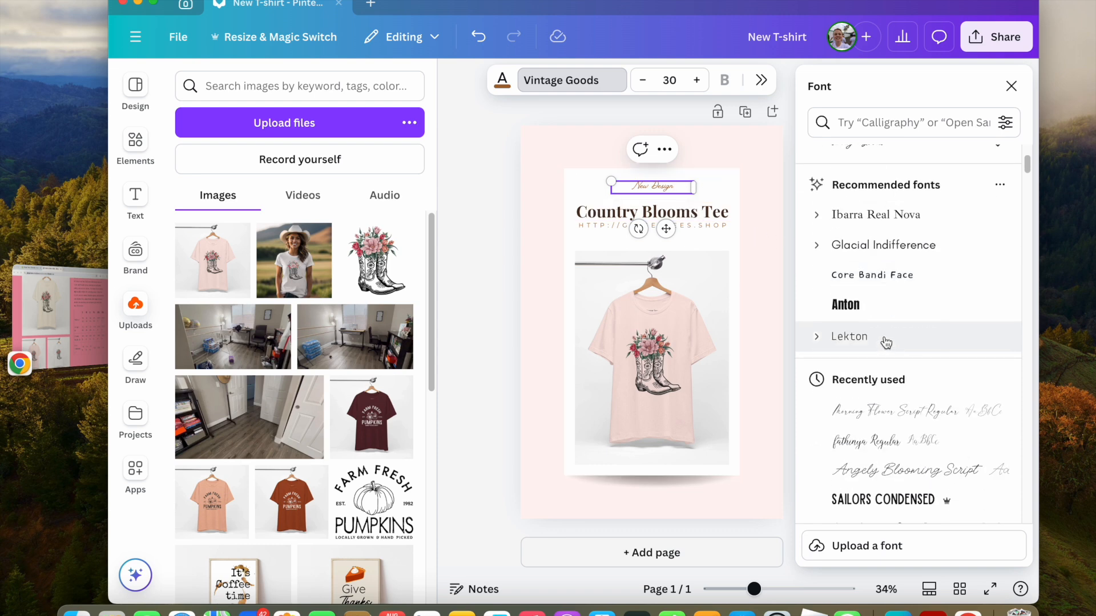
pyautogui.scroll(-3, 887, 344)
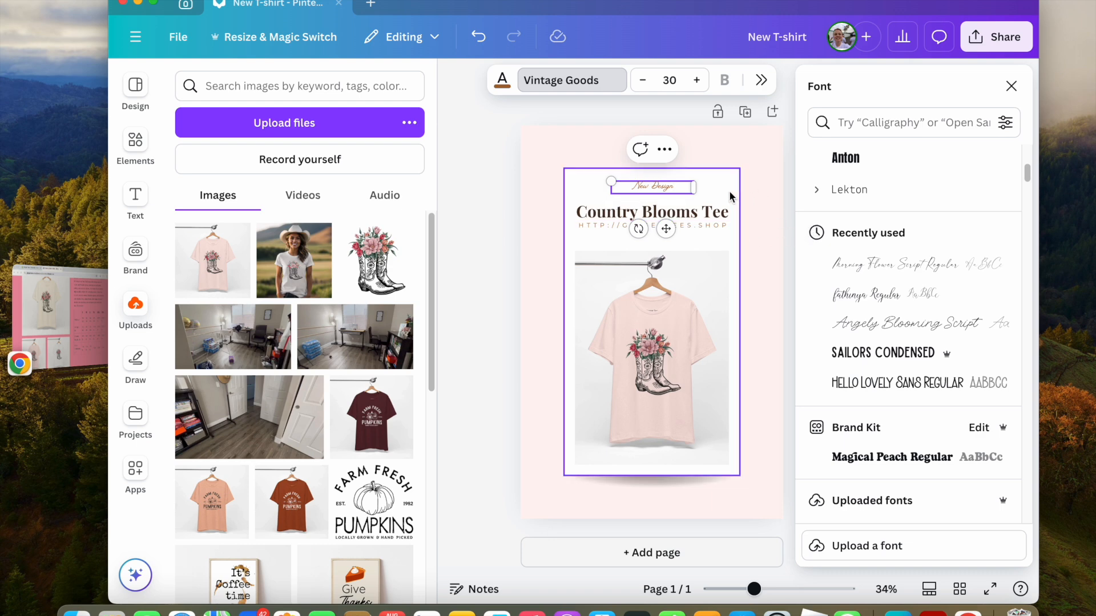
pyautogui.click(707, 220)
pyautogui.click(884, 366)
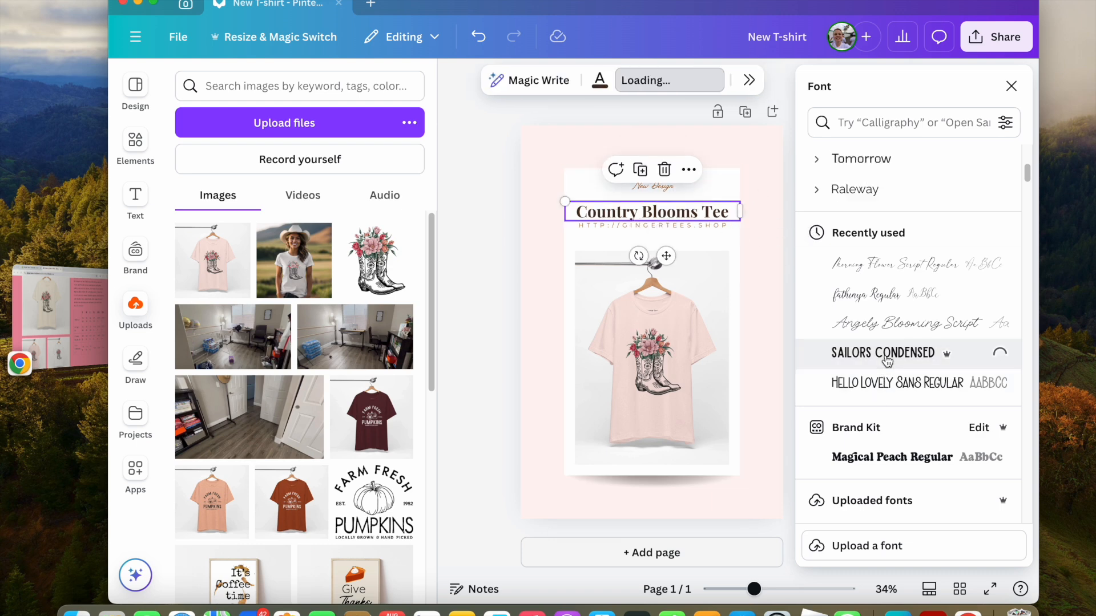
# Move the subtitle text down slightly above the heading.
pyautogui.click(770, 287)
pyautogui.moveTo(744, 191); pyautogui.dragTo(743, 197)
pyautogui.rightClick(743, 198)
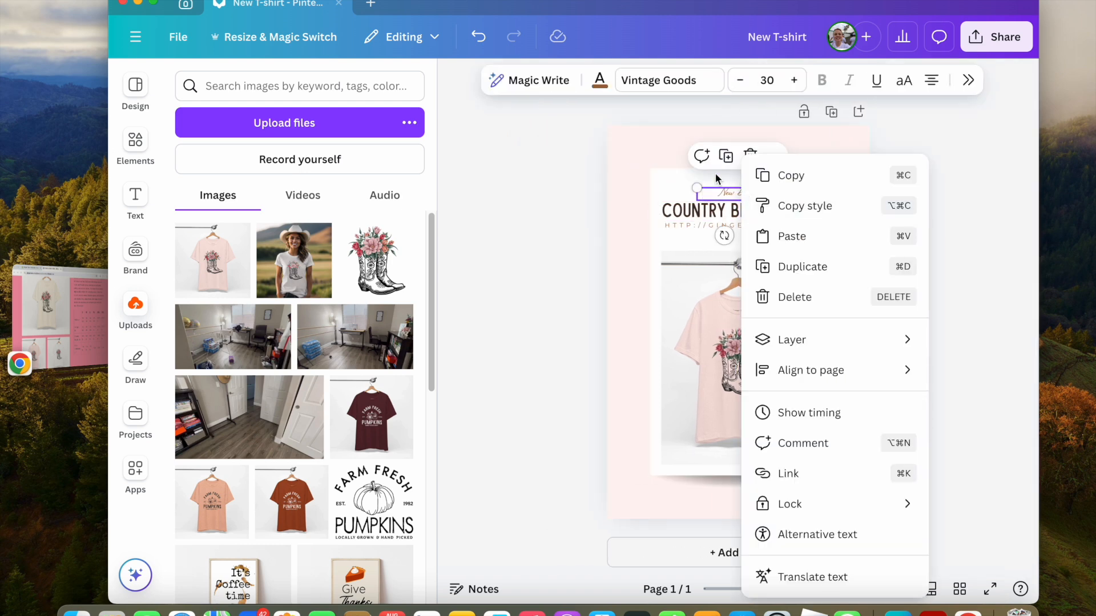
pyautogui.click(717, 179)
# Enlarge the subtitle text to font size 50.
pyautogui.doubleClick(750, 194)
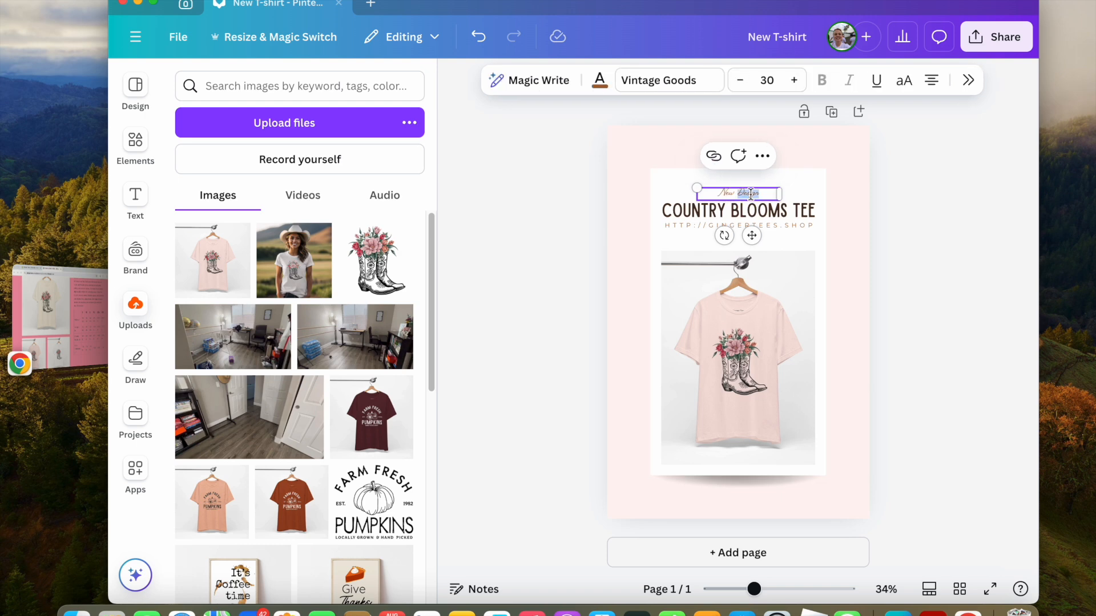
pyautogui.click(794, 80)
pyautogui.click(794, 80)
pyautogui.click(794, 79)
pyautogui.click(794, 80)
pyautogui.click(793, 80)
pyautogui.click(794, 80)
pyautogui.click(793, 79)
pyautogui.click(793, 80)
pyautogui.click(793, 80)
pyautogui.click(794, 80)
pyautogui.click(793, 79)
pyautogui.click(794, 80)
pyautogui.click(794, 80)
pyautogui.click(794, 80)
pyautogui.click(794, 79)
pyautogui.click(794, 80)
pyautogui.click(794, 80)
pyautogui.click(794, 80)
pyautogui.click(794, 80)
pyautogui.click(794, 80)
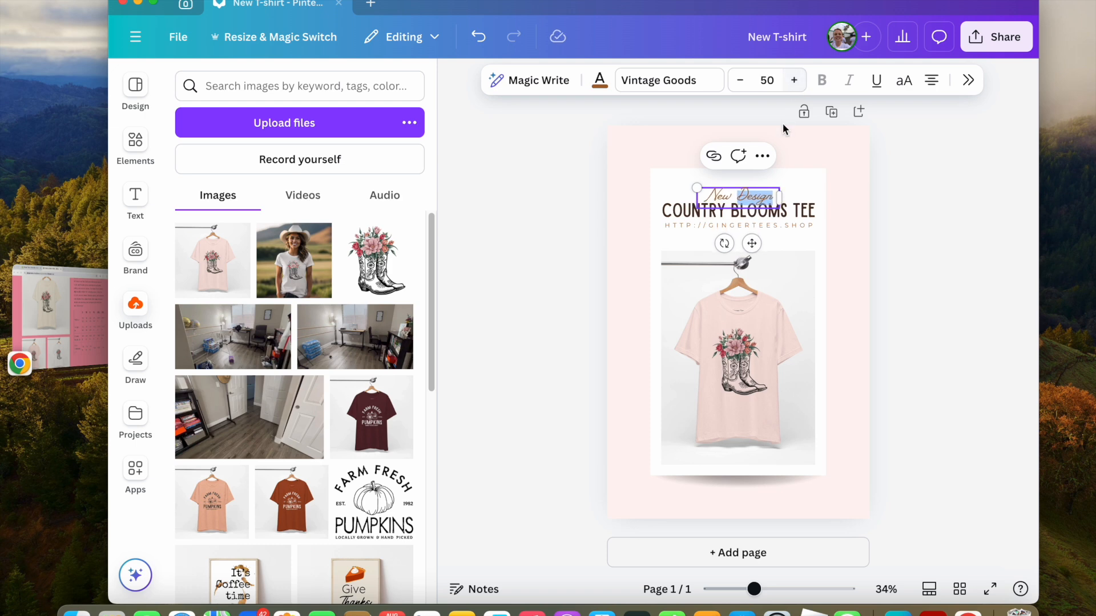
pyautogui.click(893, 232)
pyautogui.moveTo(771, 206)
pyautogui.mouseDown()
pyautogui.moveTo(766, 195)
pyautogui.moveTo(765, 207)
pyautogui.mouseUp()
pyautogui.click(764, 207)
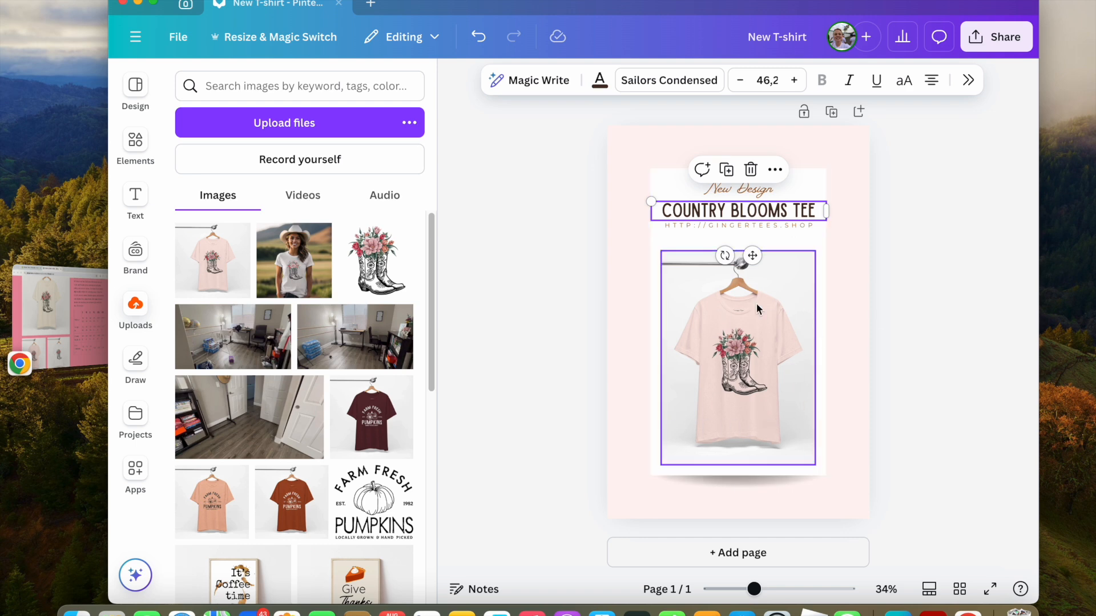
pyautogui.click(933, 346)
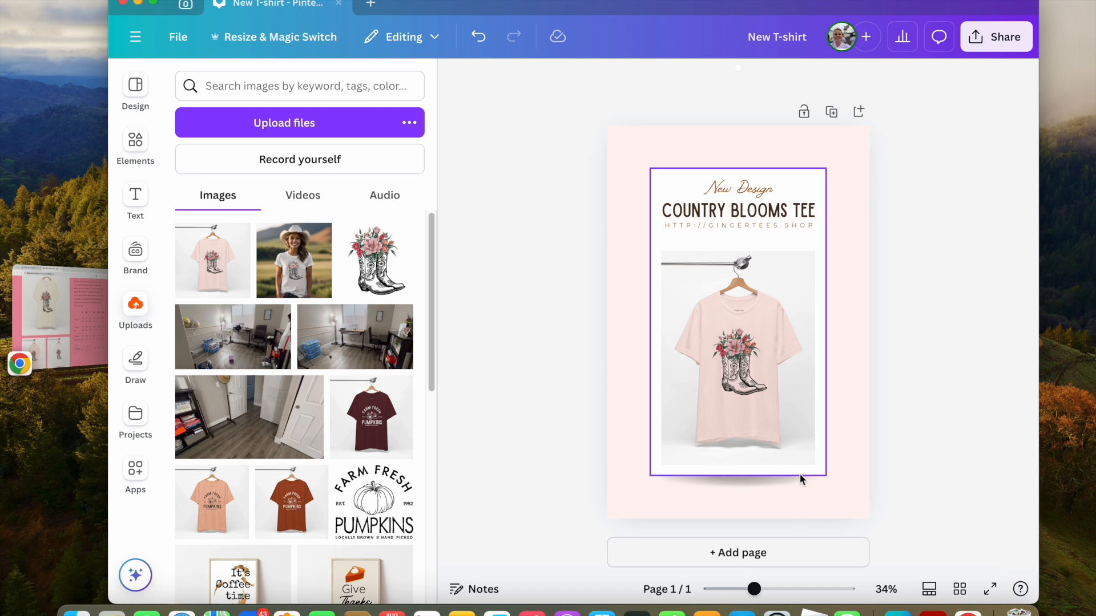
# Search the Elements library for western graphics and show all graphic results.
pyautogui.click(135, 140)
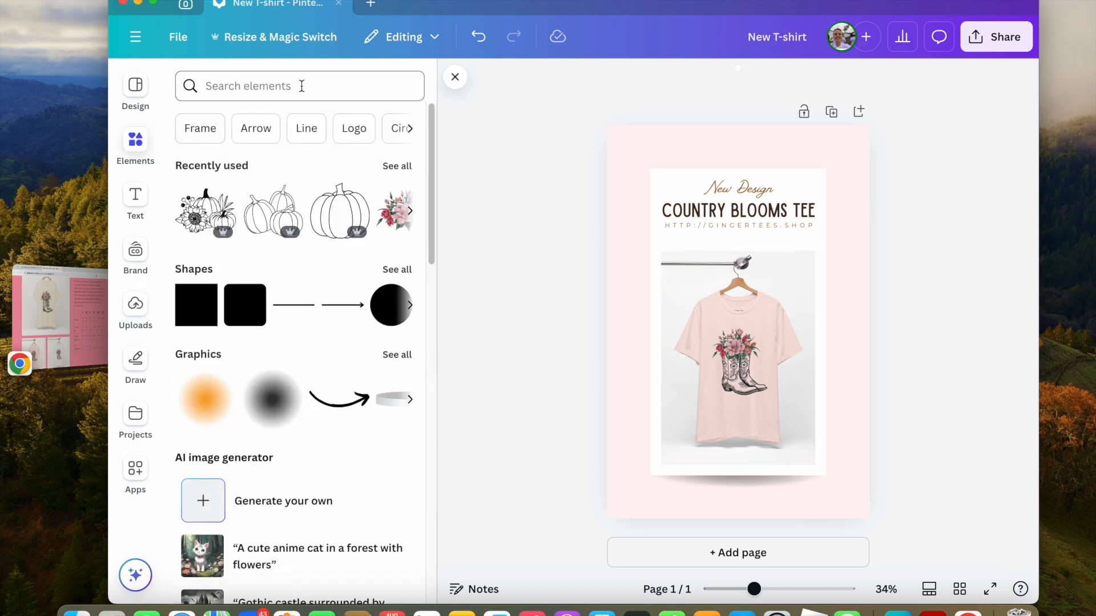
pyautogui.click(305, 85)
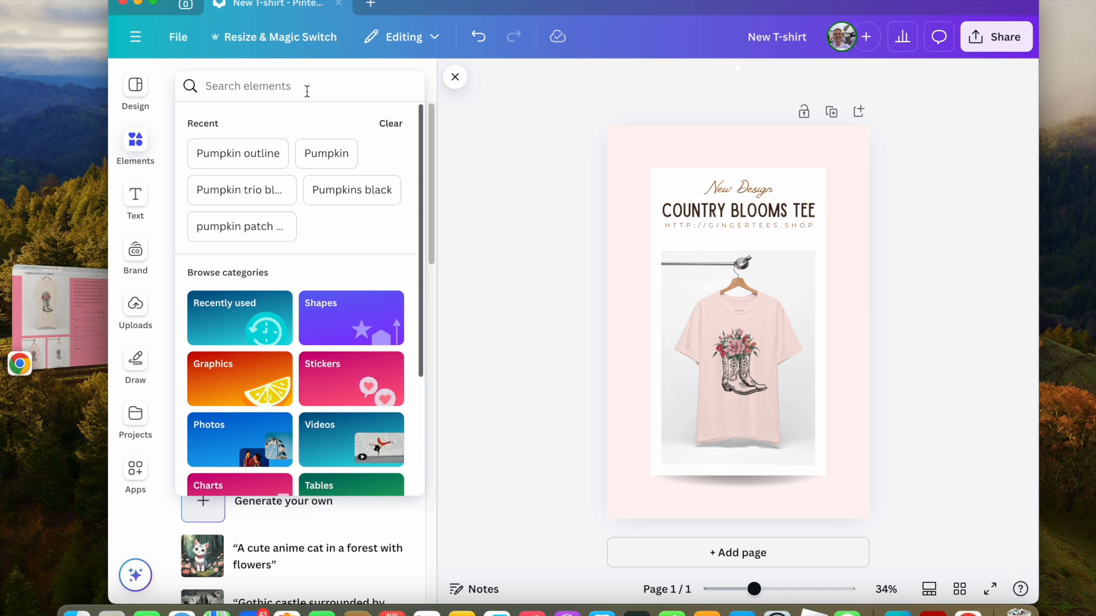
pyautogui.write('western')
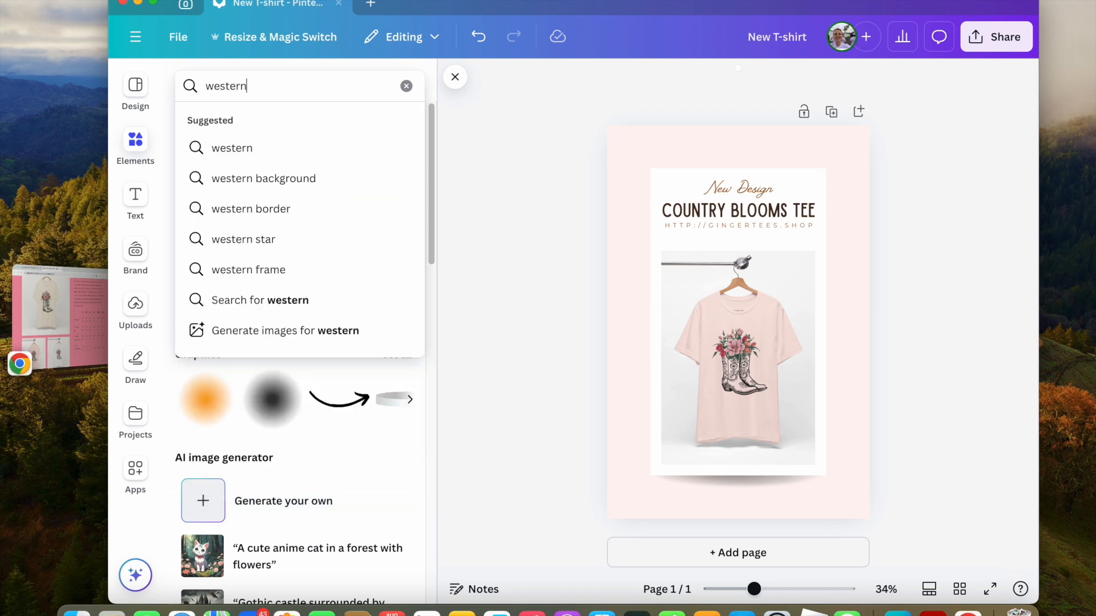
pyautogui.press('Return')
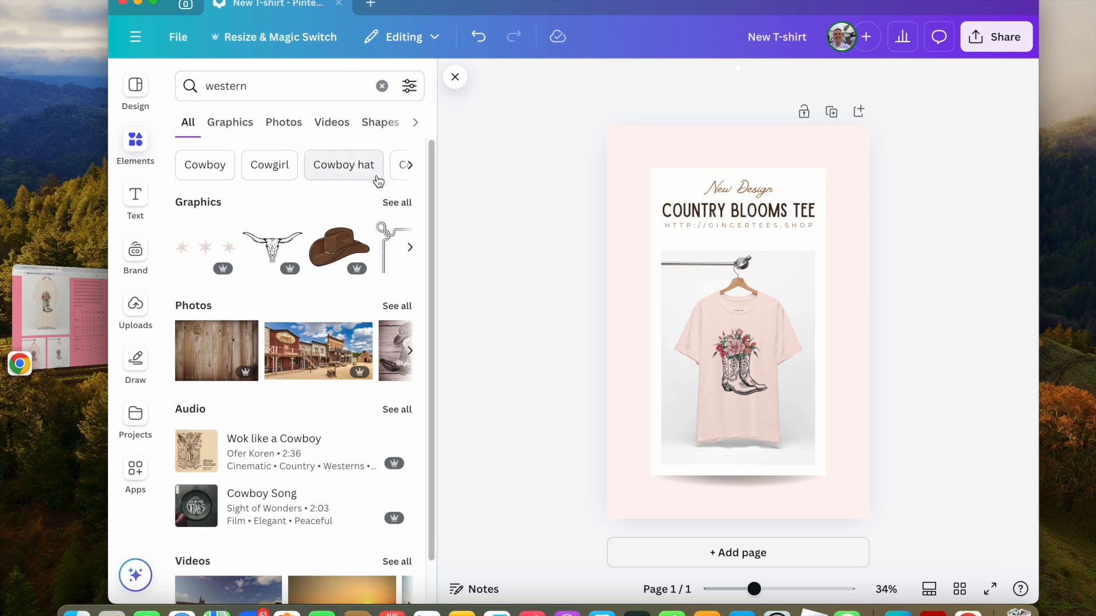
pyautogui.click(386, 203)
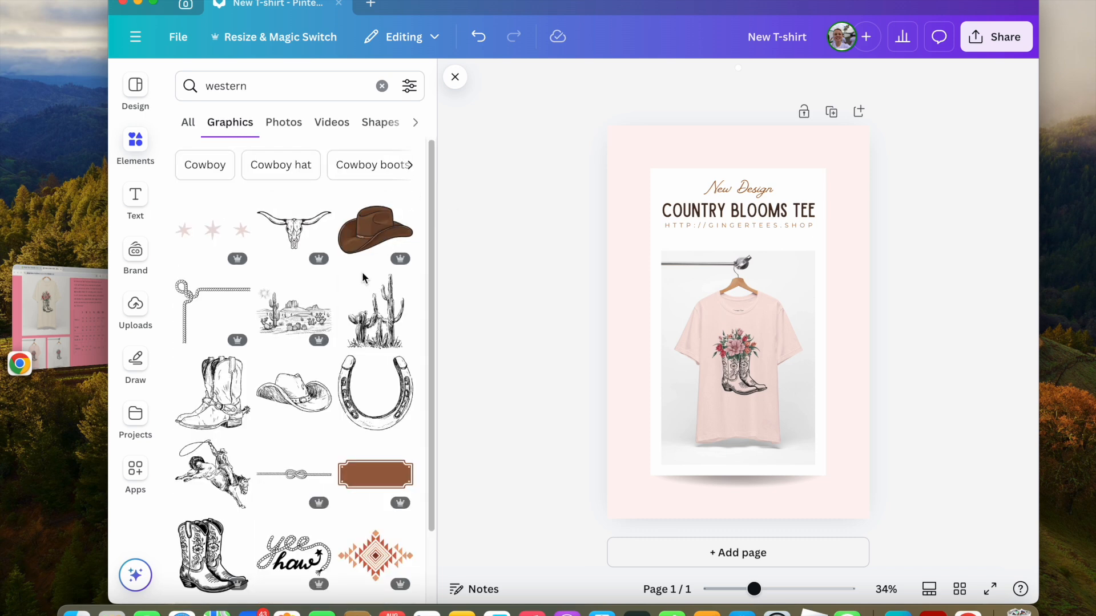
pyautogui.click(213, 301)
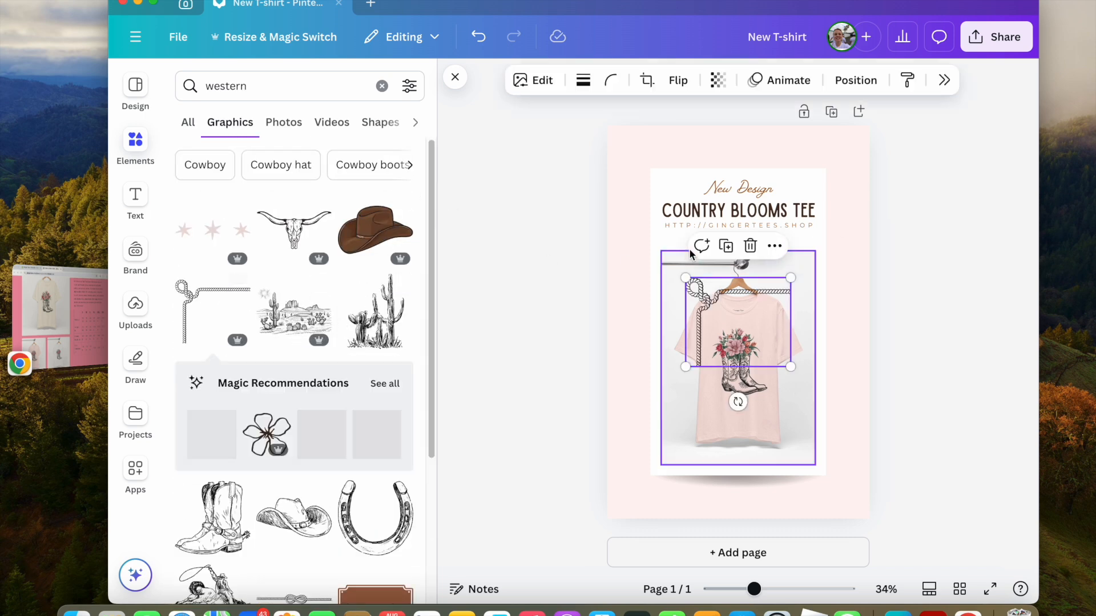
pyautogui.moveTo(716, 304); pyautogui.dragTo(639, 149)
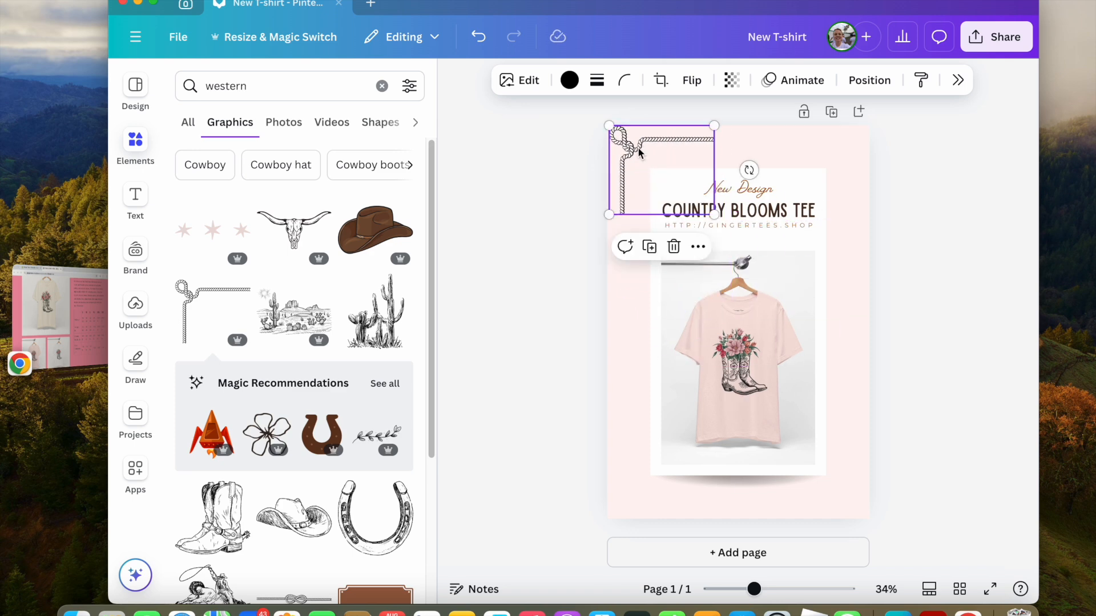
pyautogui.click(673, 247)
# Add a peach cactus outline graphic and place it in the page's bottom-right corner.
pyautogui.scroll(-5, 251, 482)
pyautogui.scroll(-5, 251, 483)
pyautogui.scroll(-3, 254, 496)
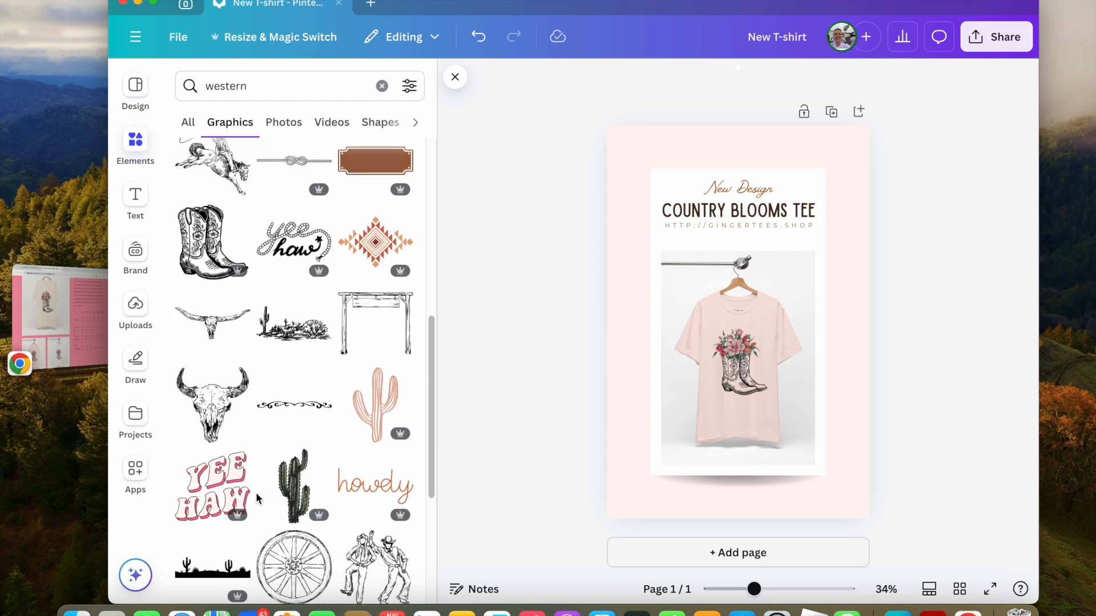
pyautogui.click(374, 333)
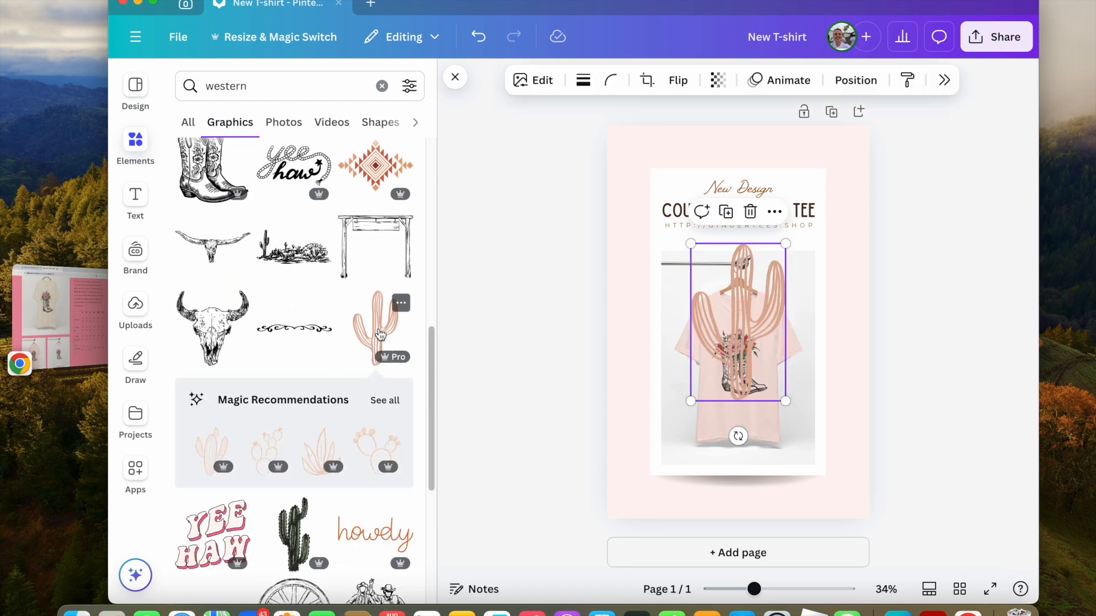
pyautogui.moveTo(745, 359); pyautogui.dragTo(831, 463)
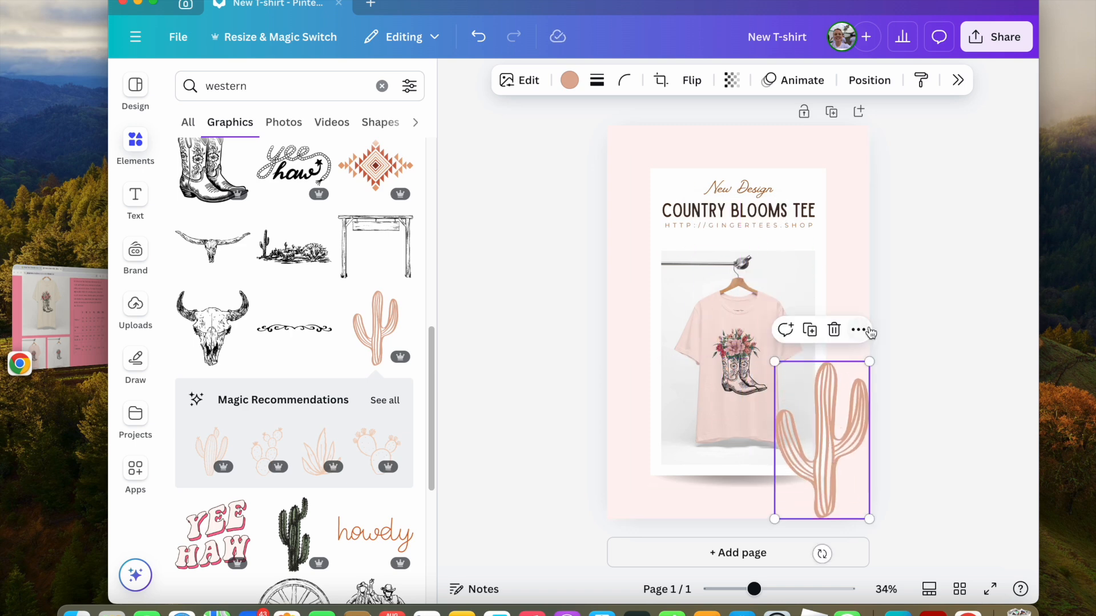
# Send the cactus graphic backward behind the photo card.
pyautogui.click(850, 267)
pyautogui.rightClick(840, 465)
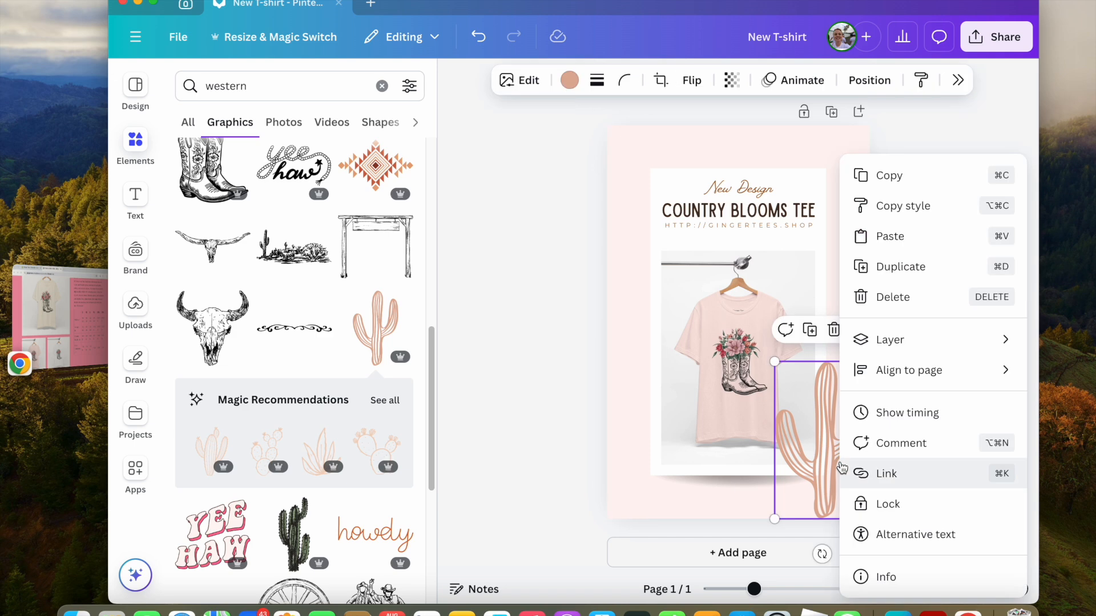
pyautogui.moveTo(933, 351)
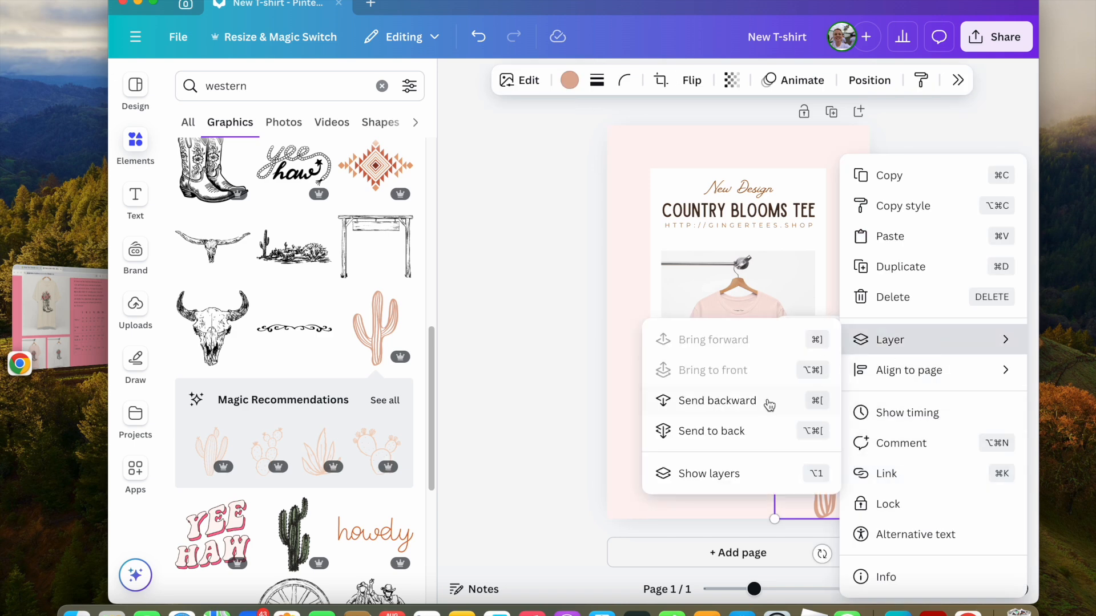
pyautogui.click(751, 408)
pyautogui.click(975, 362)
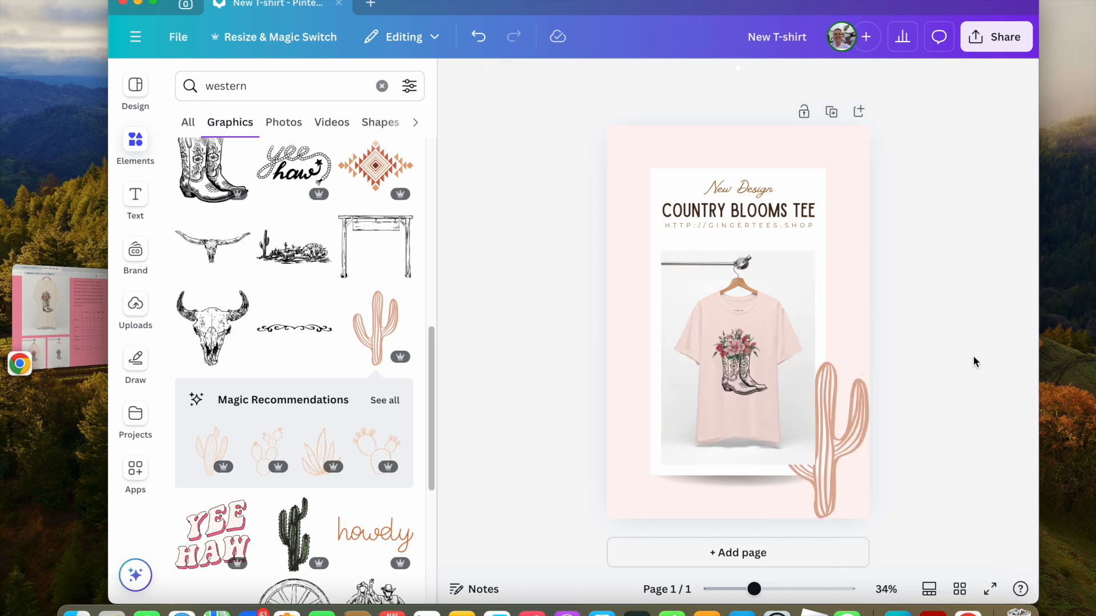
# Bring the cactus graphic to the front.
pyautogui.rightClick(846, 451)
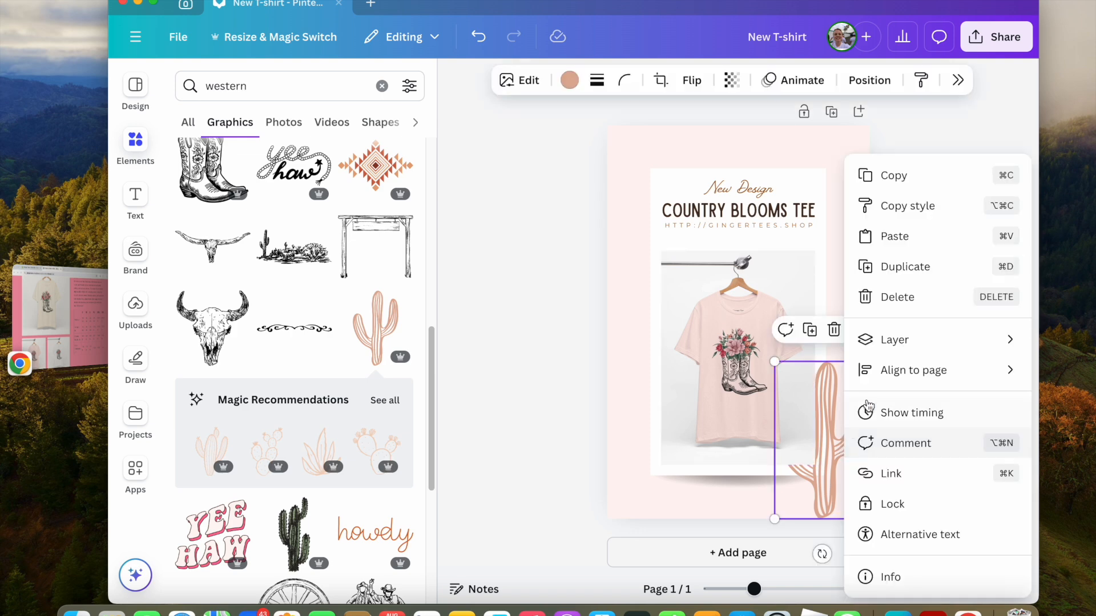
pyautogui.moveTo(898, 342)
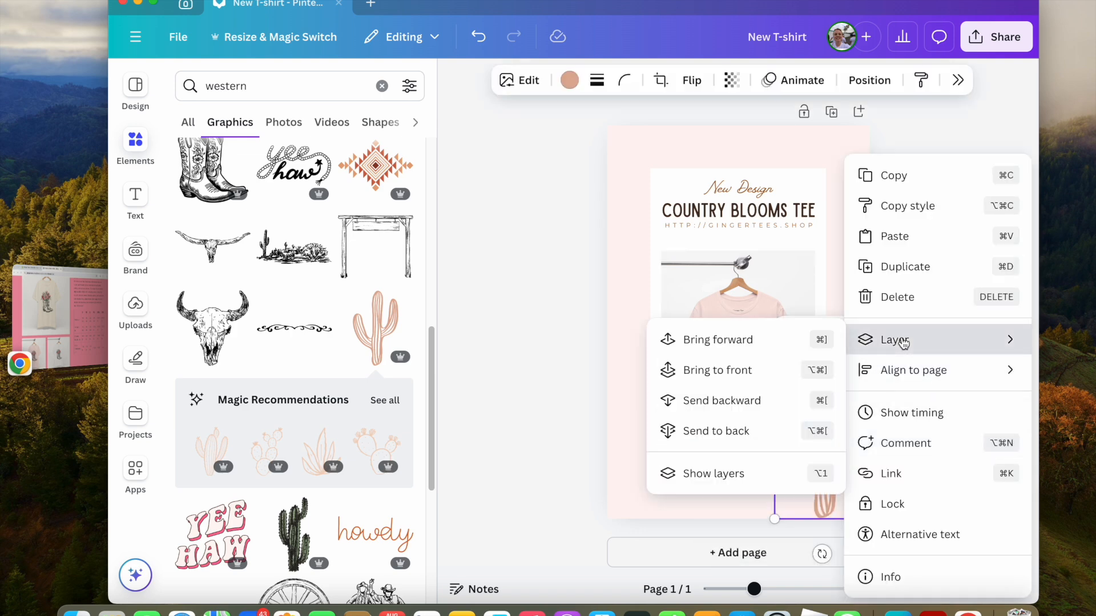
pyautogui.click(733, 370)
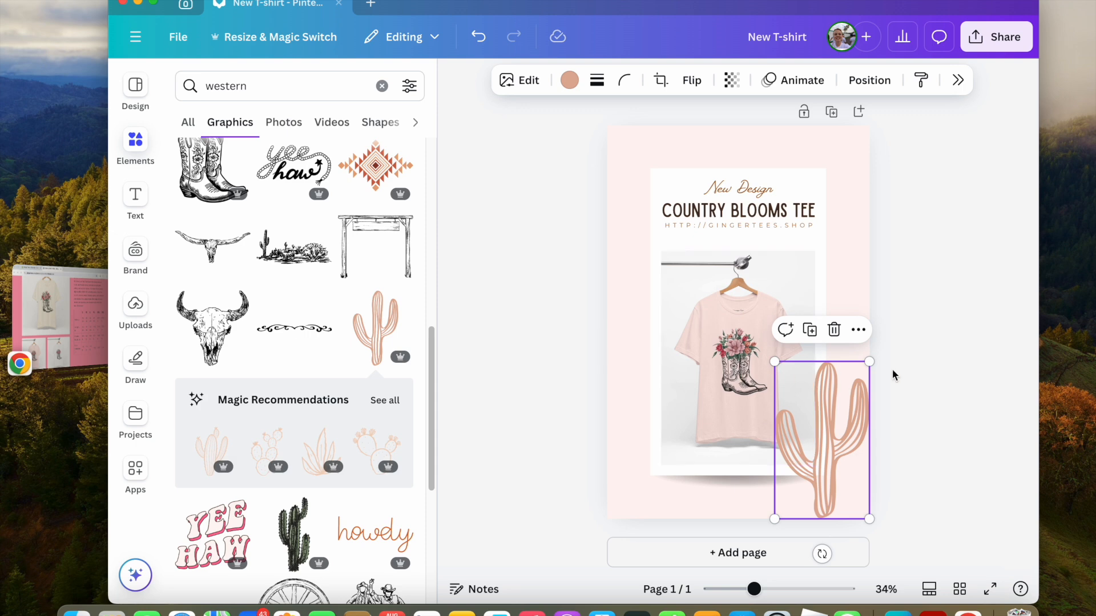
pyautogui.click(944, 358)
# Try different palette and photo colours on the cactus graphic, returning to its original #e0af99 colour.
pyautogui.click(840, 458)
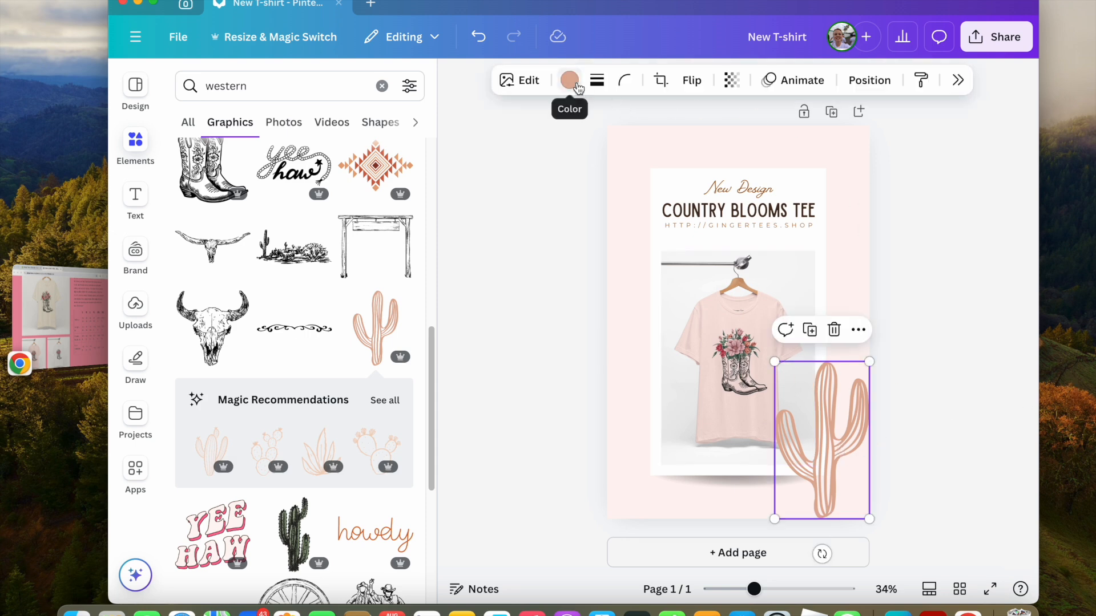
pyautogui.click(570, 80)
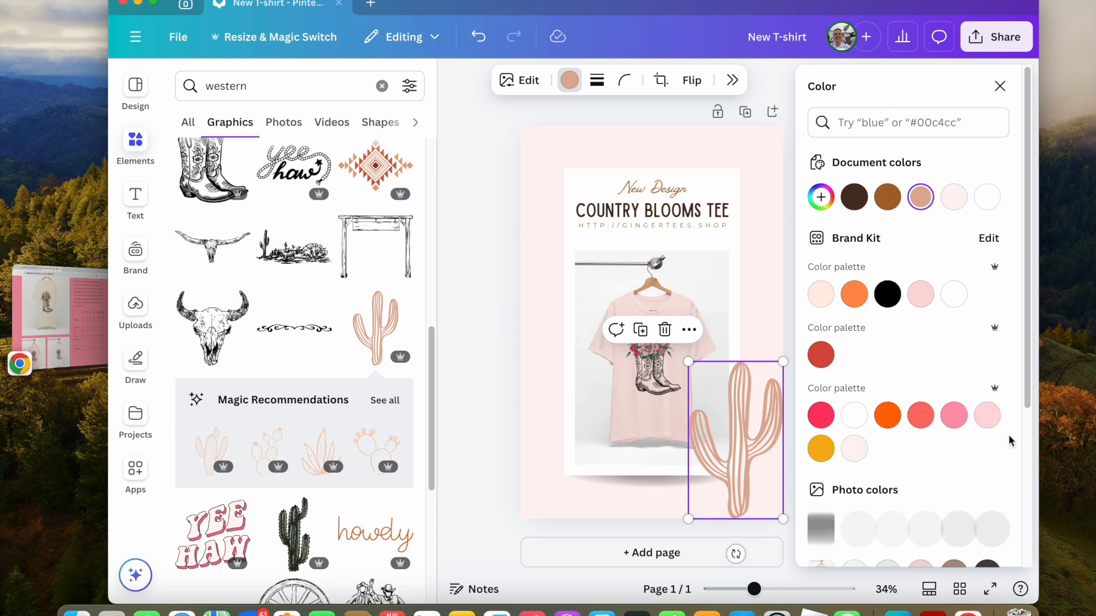
pyautogui.click(890, 200)
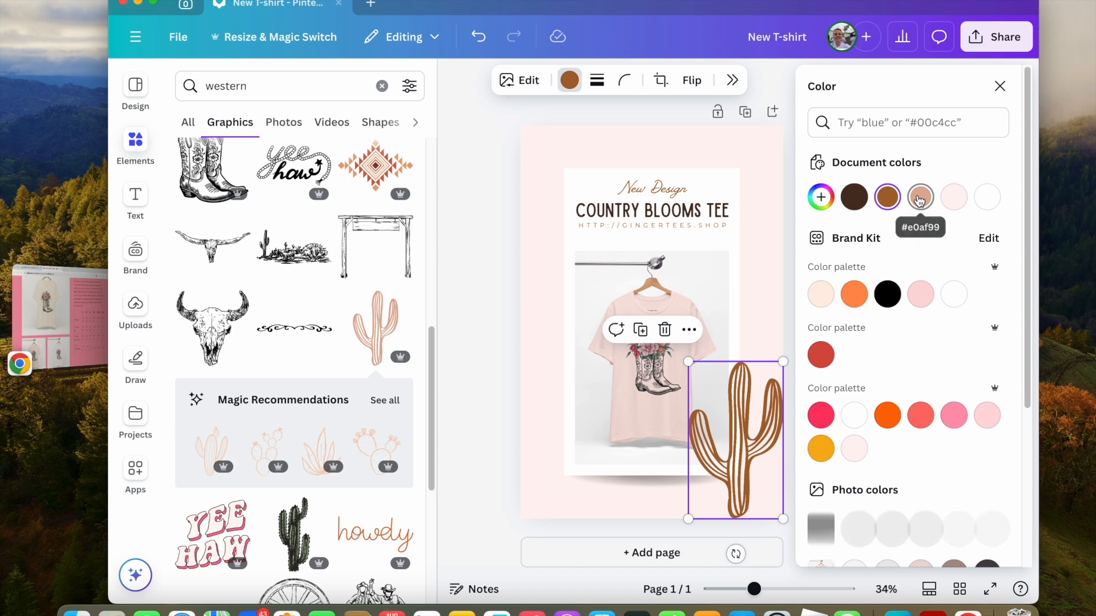
pyautogui.click(920, 199)
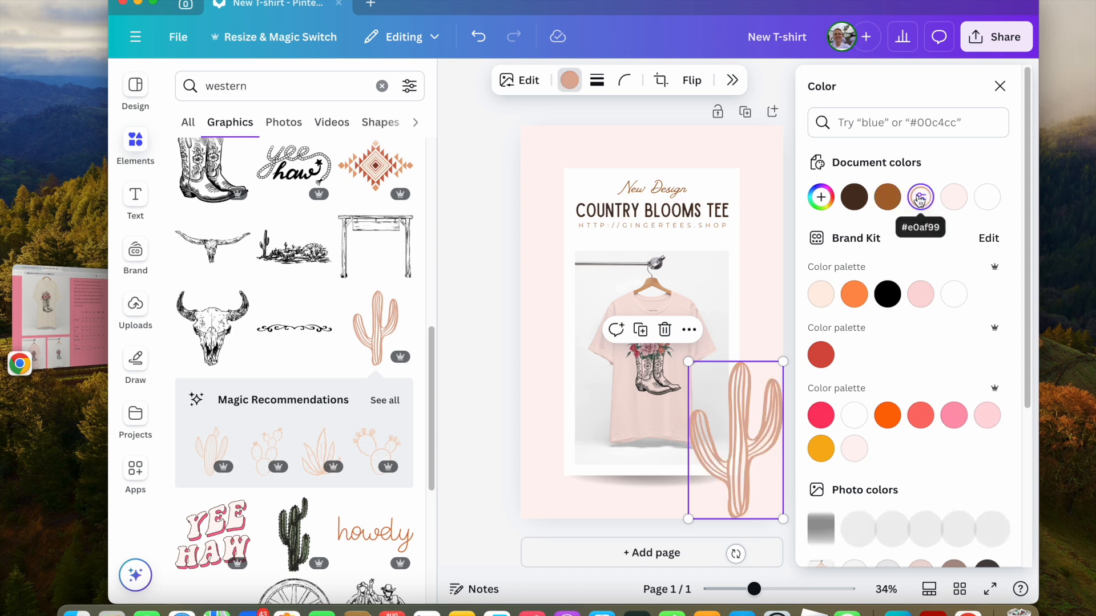
pyautogui.click(987, 427)
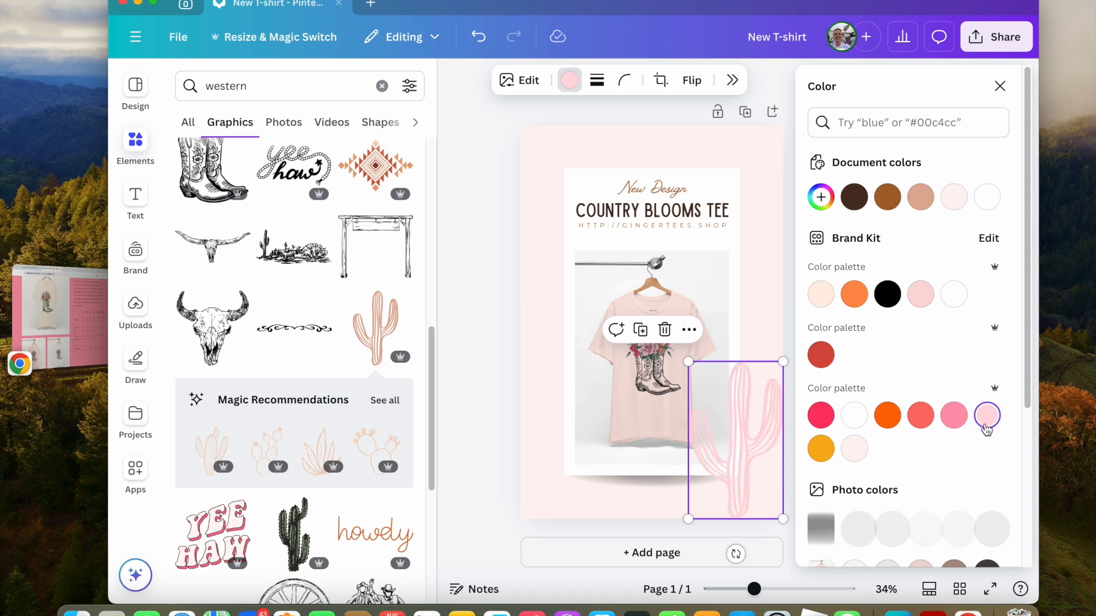
pyautogui.click(953, 415)
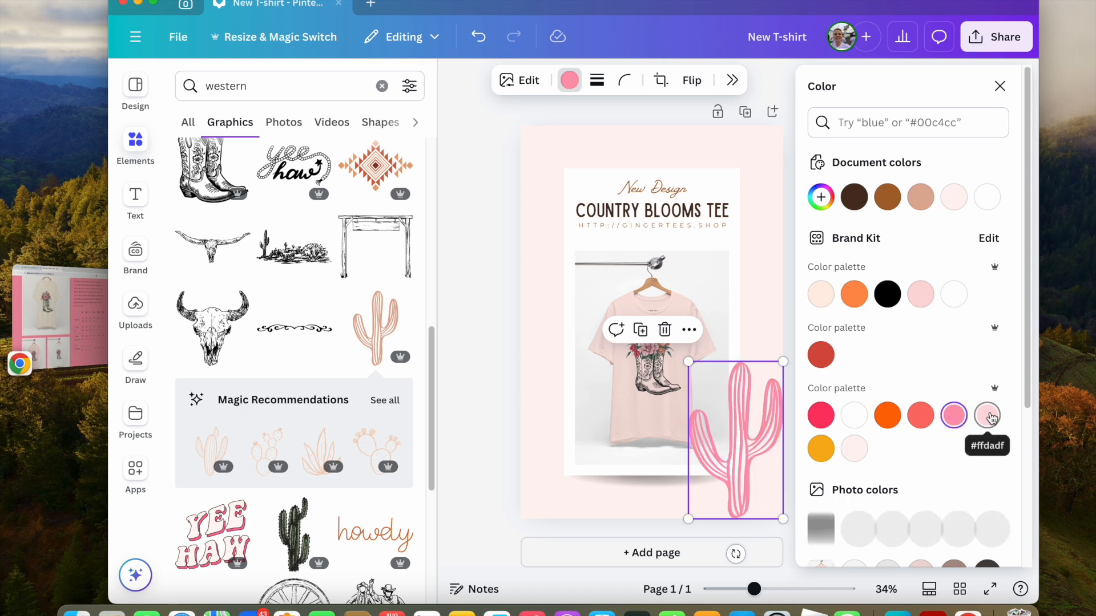
pyautogui.click(920, 198)
pyautogui.scroll(-2, 924, 316)
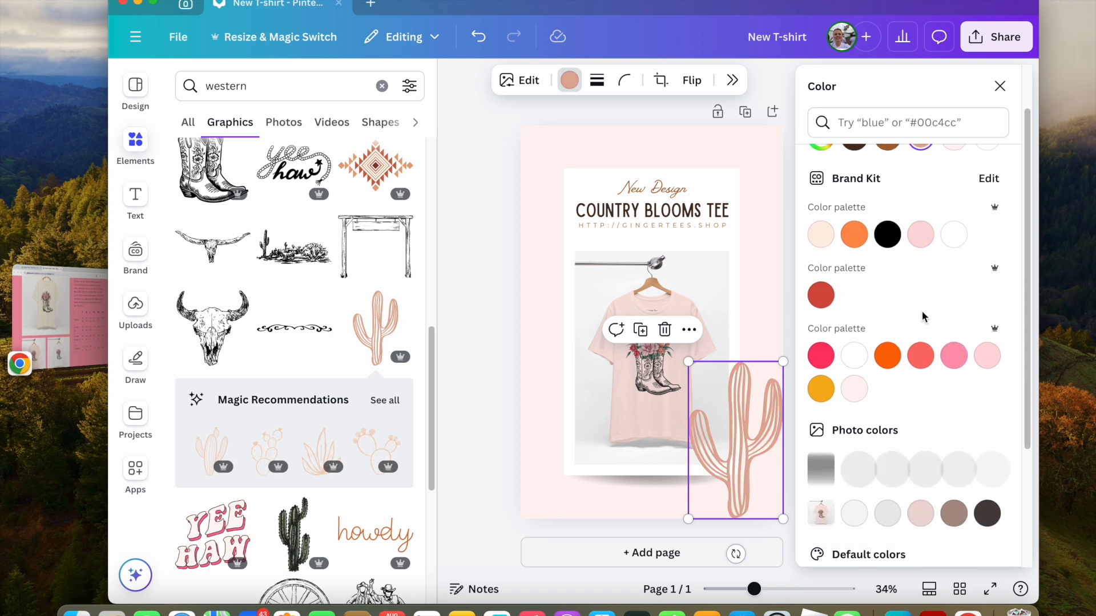
pyautogui.scroll(-1, 924, 323)
pyautogui.click(921, 478)
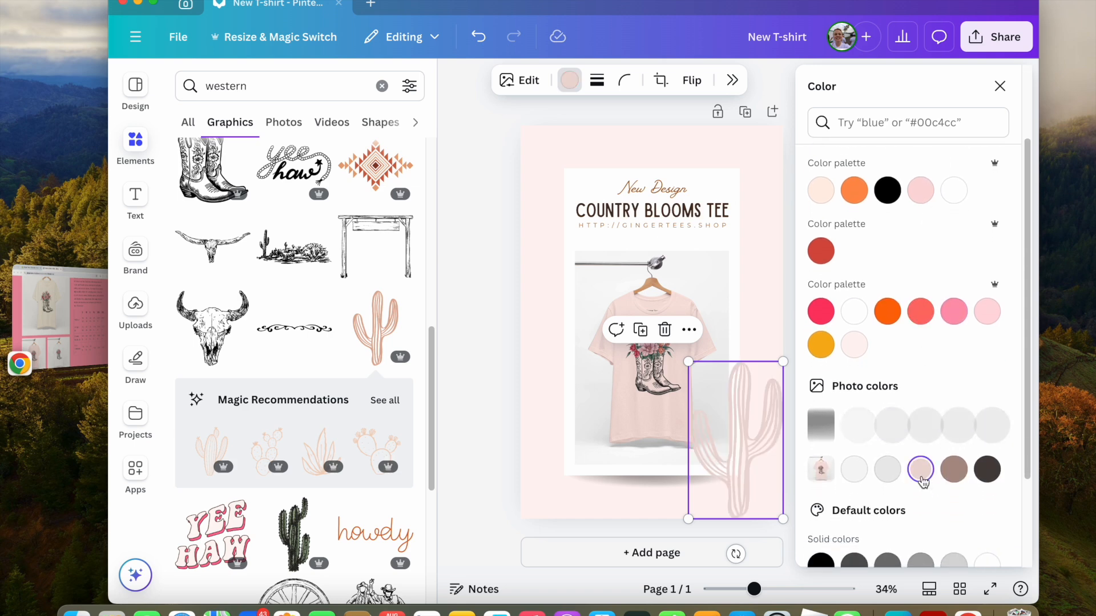
pyautogui.scroll(2, 924, 240)
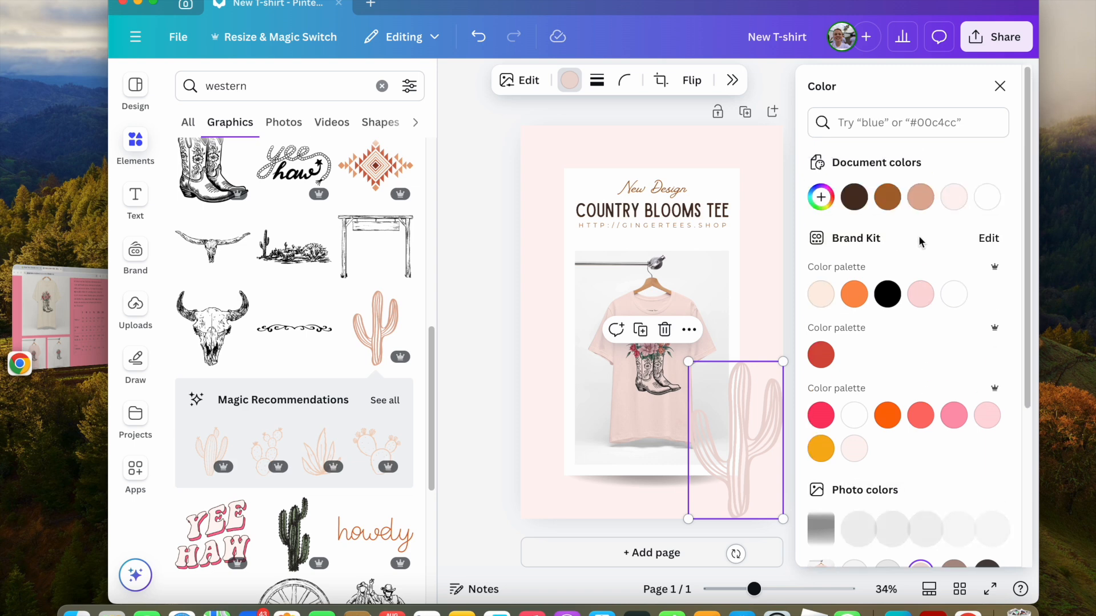
pyautogui.click(920, 196)
# Add the cactus pattern graphic from the magic recommendations and stretch it to cover the whole page.
pyautogui.click(760, 291)
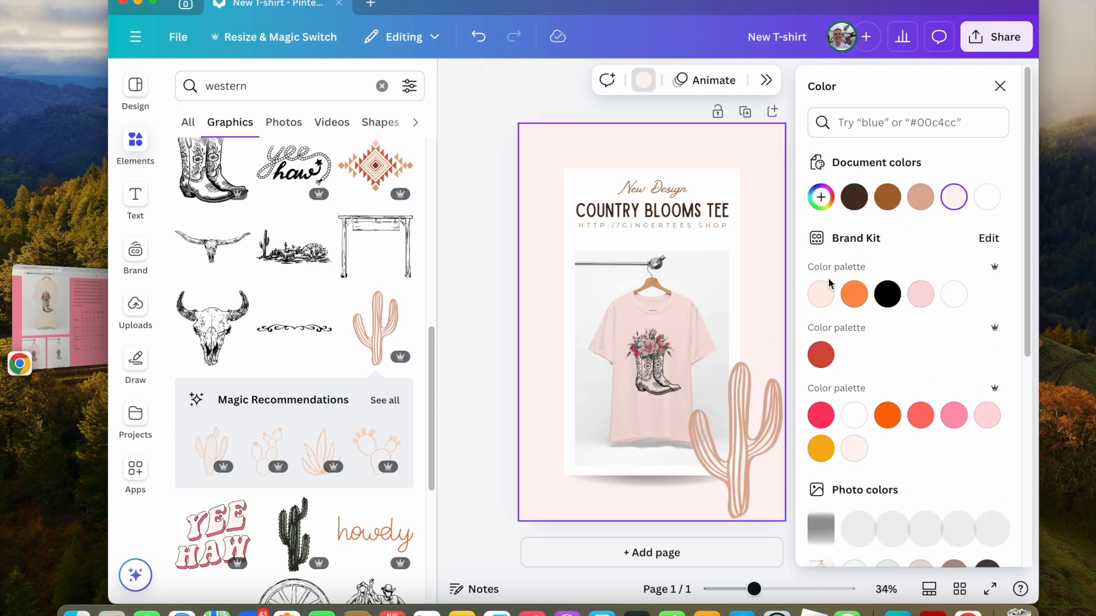
pyautogui.click(491, 375)
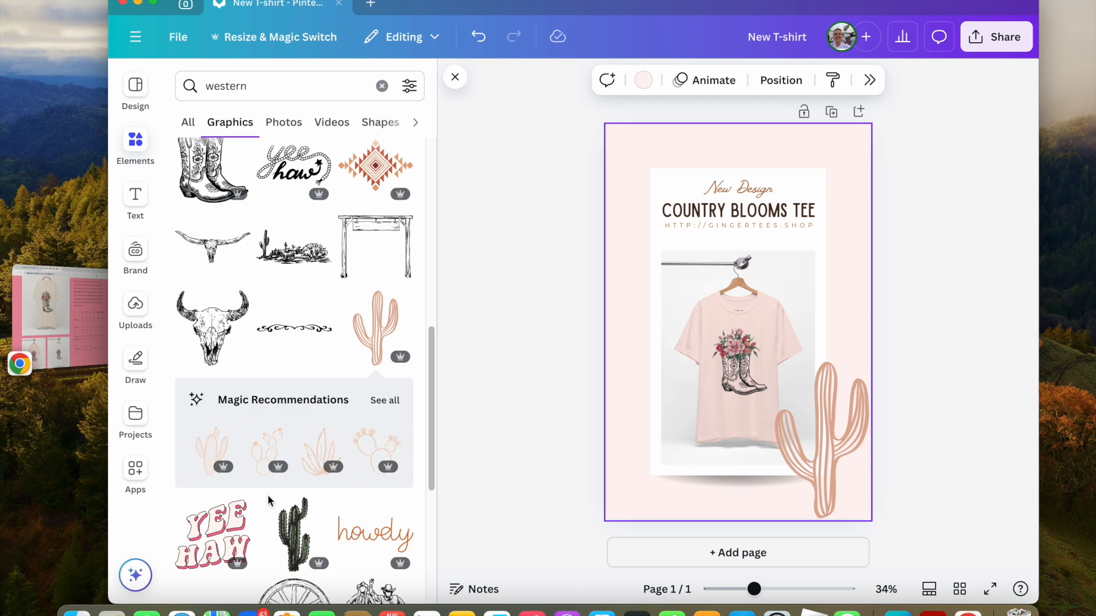
pyautogui.click(388, 402)
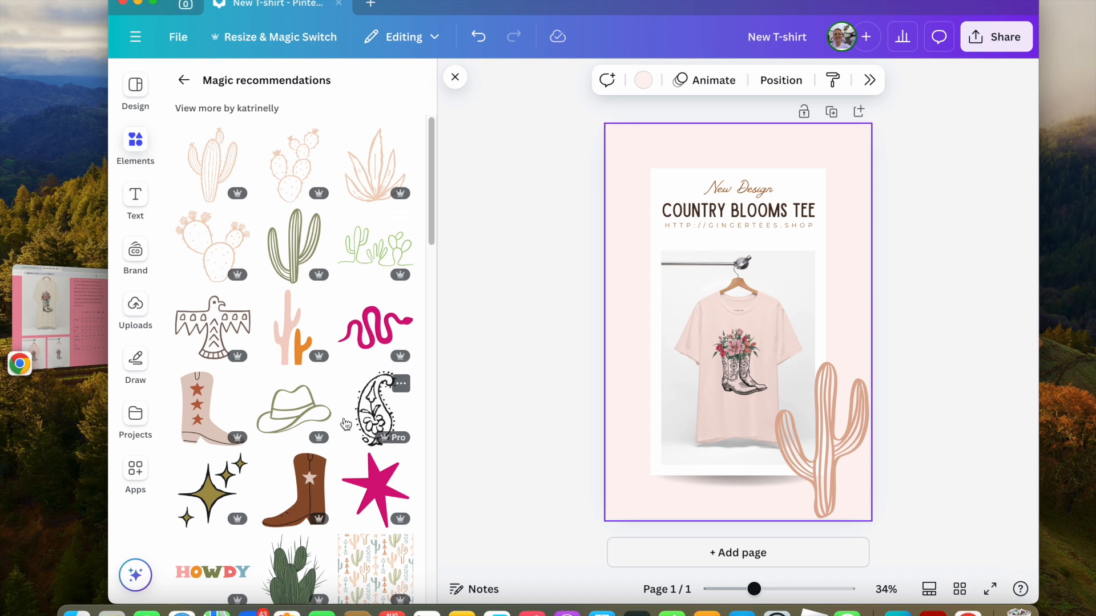
pyautogui.scroll(-5, 346, 423)
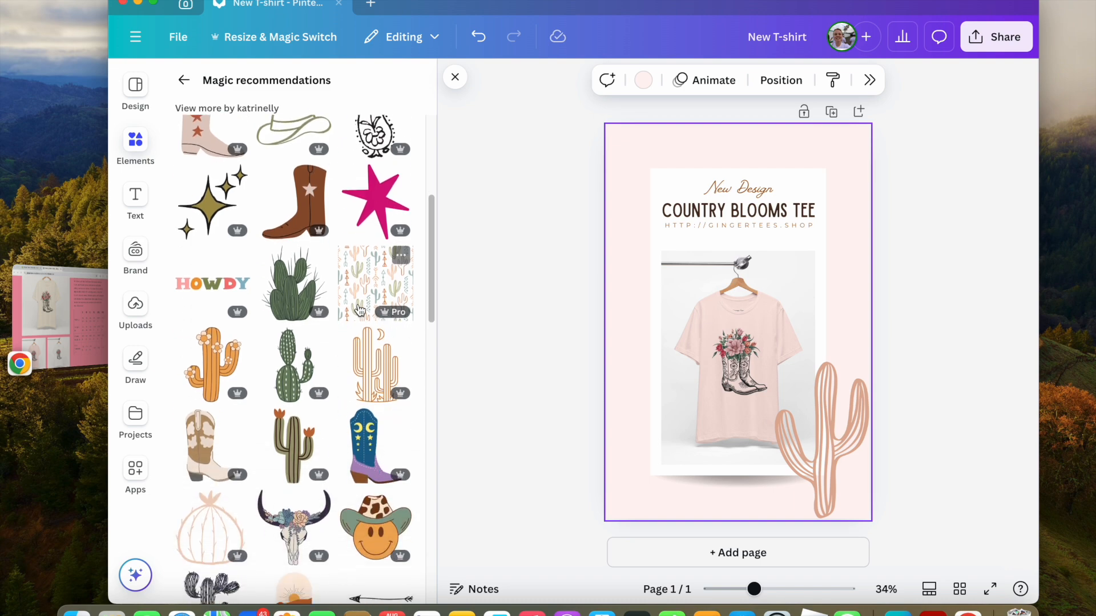
pyautogui.moveTo(362, 315); pyautogui.dragTo(630, 190)
pyautogui.moveTo(763, 225); pyautogui.dragTo(889, 614)
pyautogui.moveTo(1000, 518); pyautogui.dragTo(1000, 519)
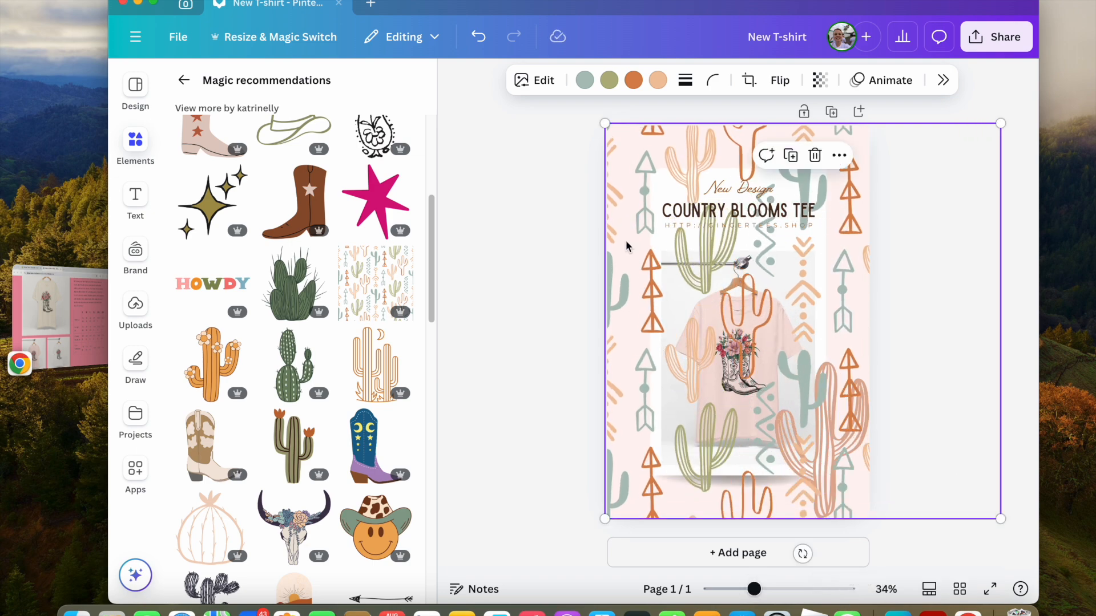
# Send the cactus pattern to the back of the design.
pyautogui.rightClick(630, 151)
pyautogui.moveTo(739, 352)
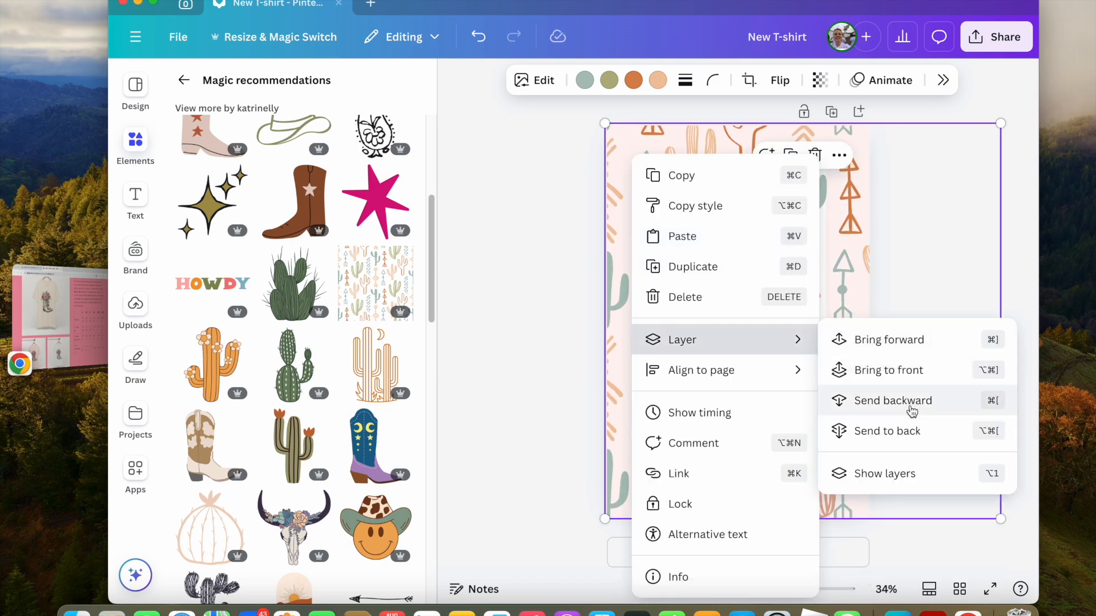
pyautogui.click(910, 441)
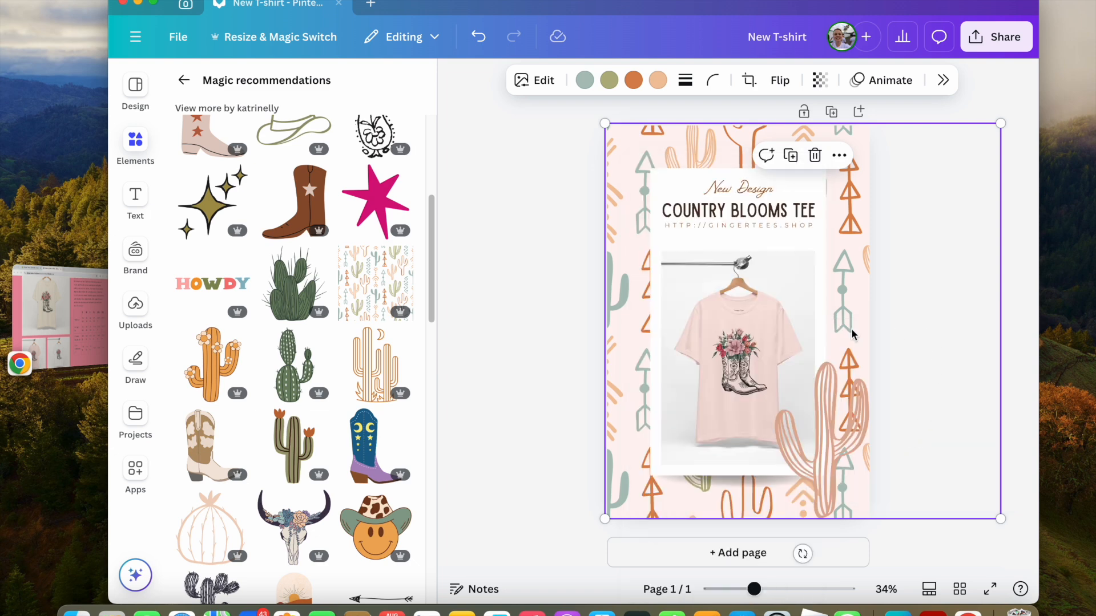
# Delete the cactus outline graphic from the bottom-right corner.
pyautogui.click(497, 353)
pyautogui.click(830, 471)
pyautogui.press('Delete')
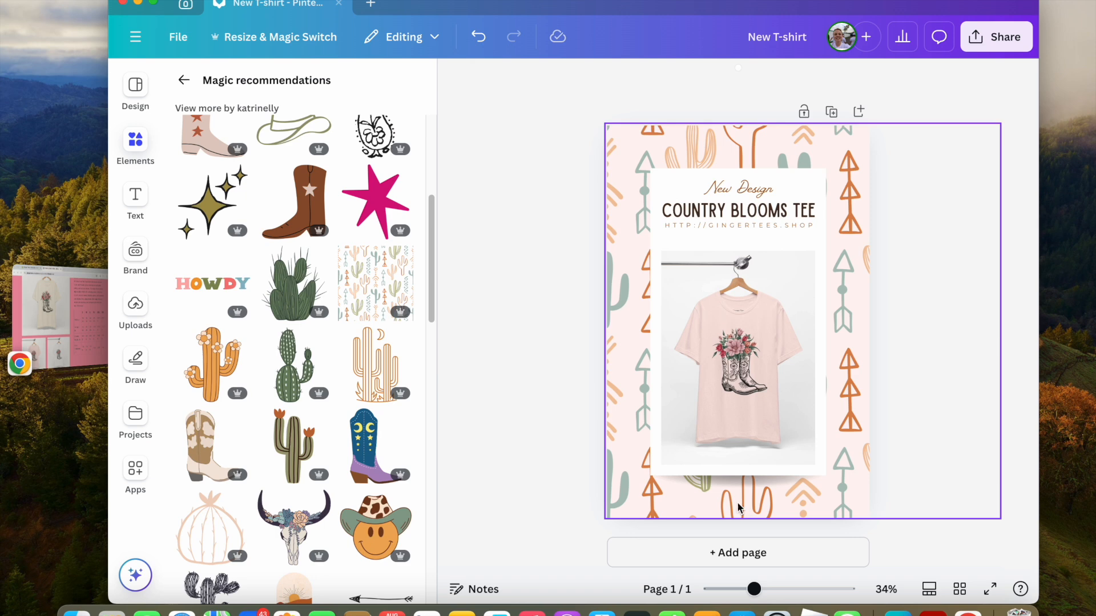
# Select the cactus pattern and review its colour options in the colour panel.
pyautogui.click(607, 511)
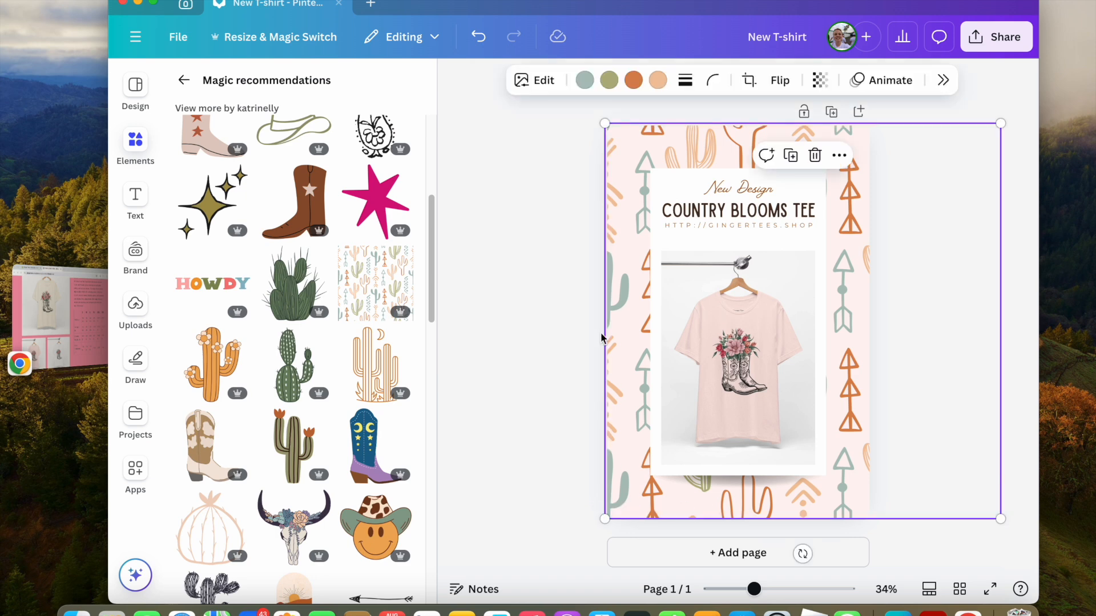
pyautogui.moveTo(630, 147)
pyautogui.mouseDown()
pyautogui.moveTo(540, 139)
pyautogui.moveTo(633, 142)
pyautogui.mouseUp()
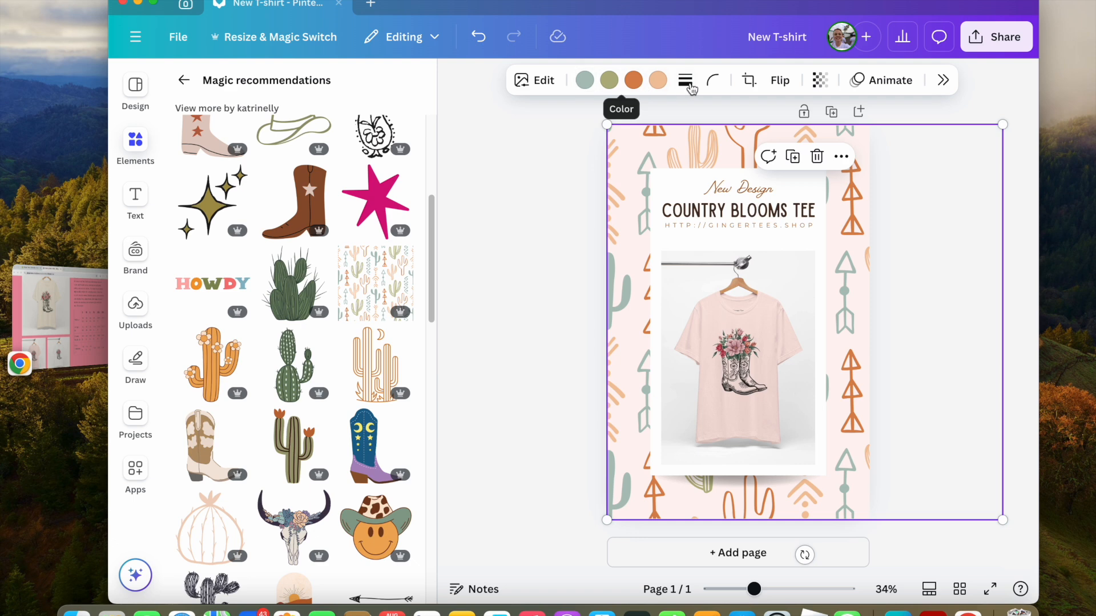
pyautogui.click(615, 85)
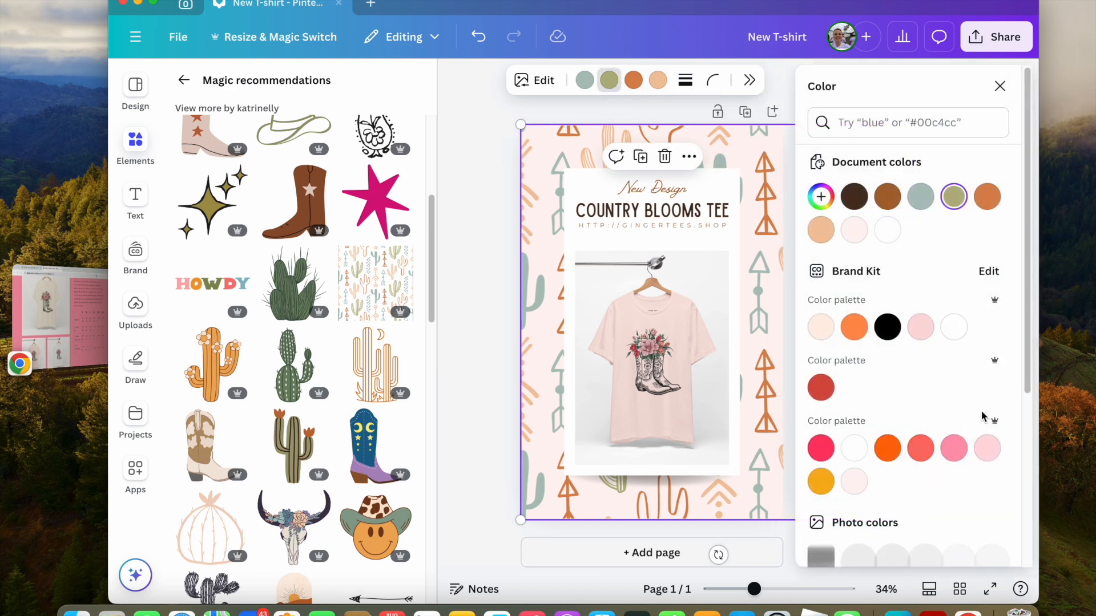
pyautogui.scroll(-4, 982, 420)
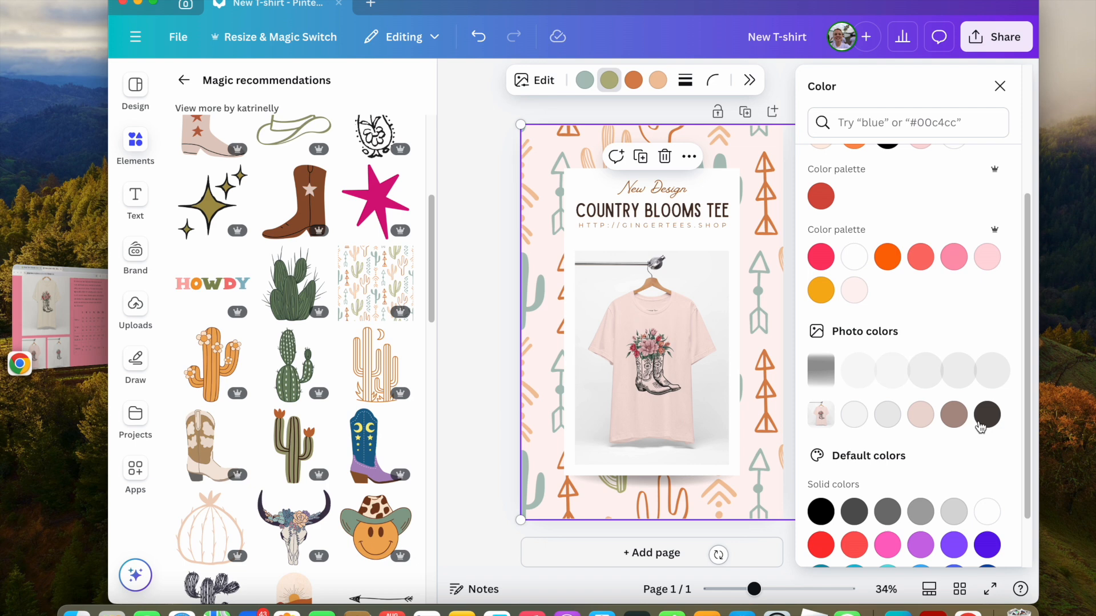
pyautogui.click(487, 259)
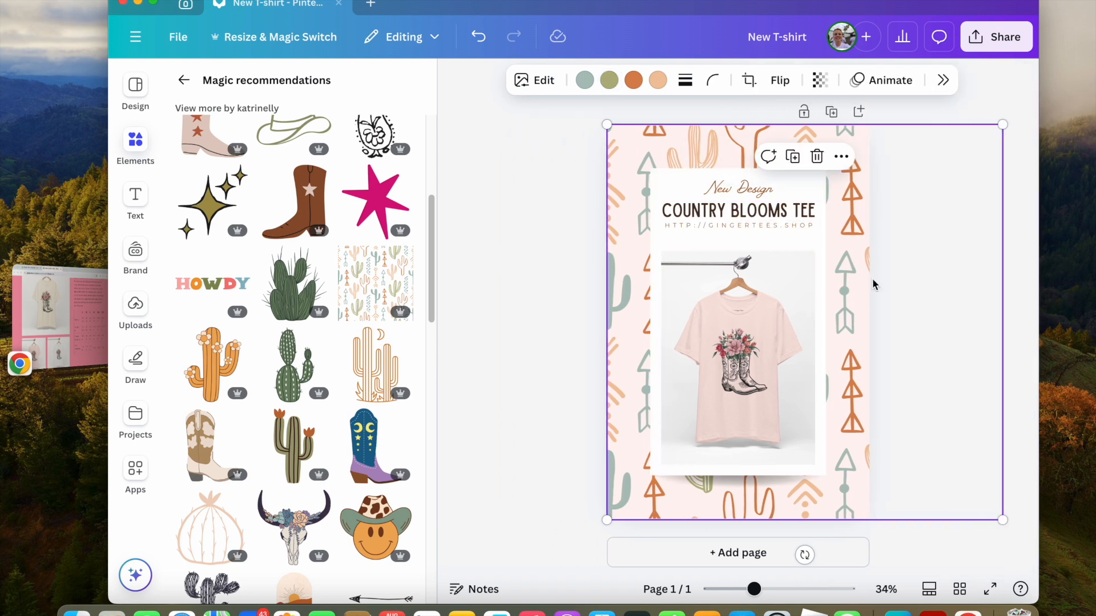
pyautogui.click(565, 288)
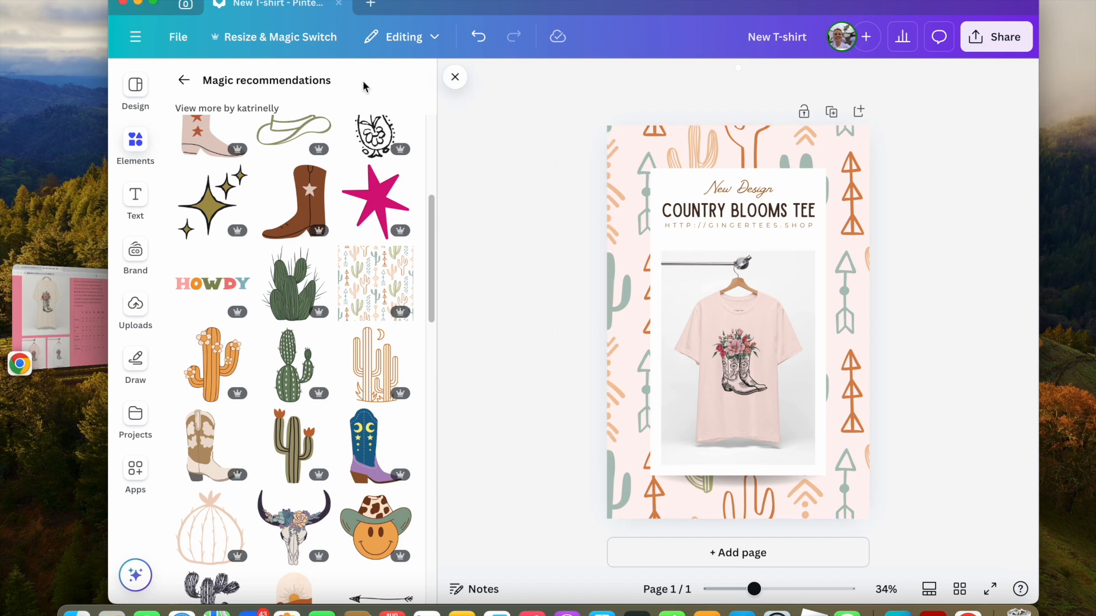
pyautogui.click(456, 78)
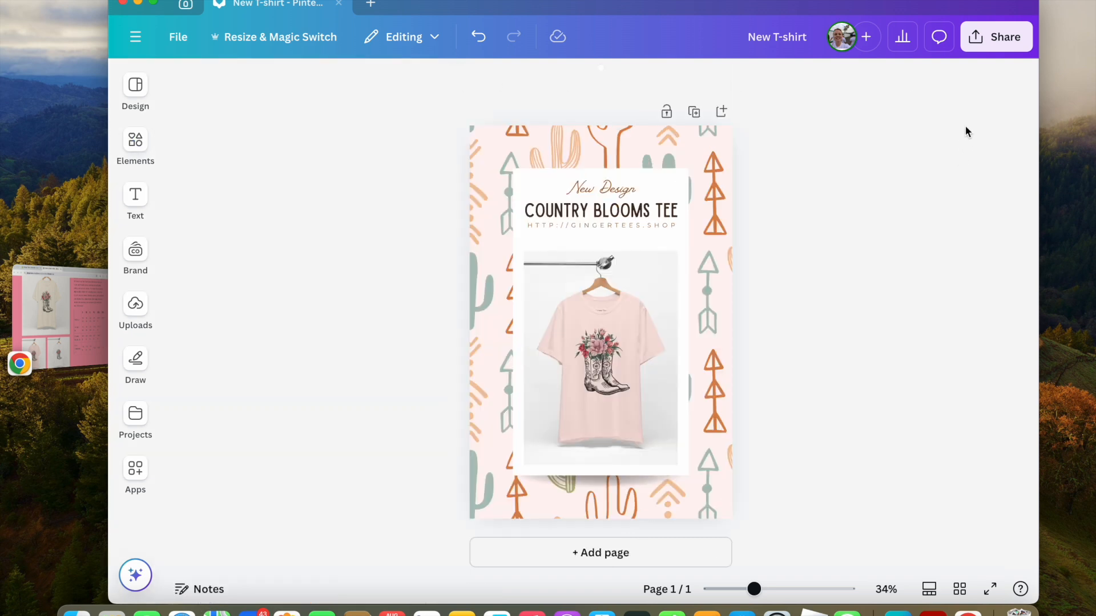
# Rename the design as New T-shirt design.
pyautogui.click(1001, 47)
pyautogui.click(993, 38)
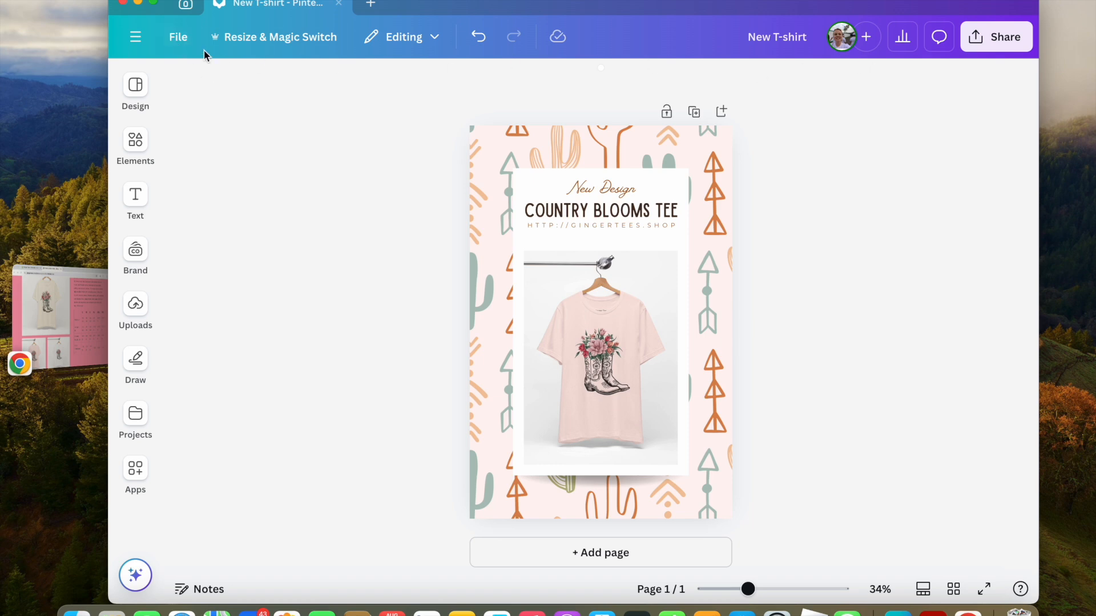
pyautogui.click(178, 36)
pyautogui.click(234, 83)
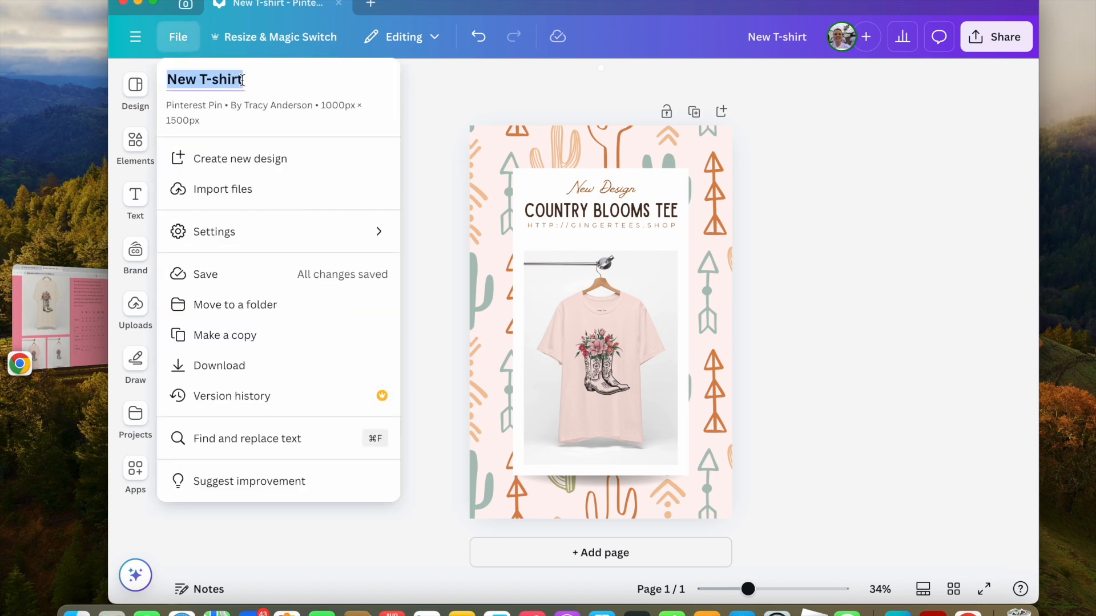
pyautogui.press('Right')
pyautogui.write('dews')
pyautogui.write('ig')
pyautogui.press('BackSpace')
pyautogui.press('BackSpace')
pyautogui.press('BackSpace')
pyautogui.press('BackSpace')
pyautogui.write('sign')
pyautogui.press('Return')
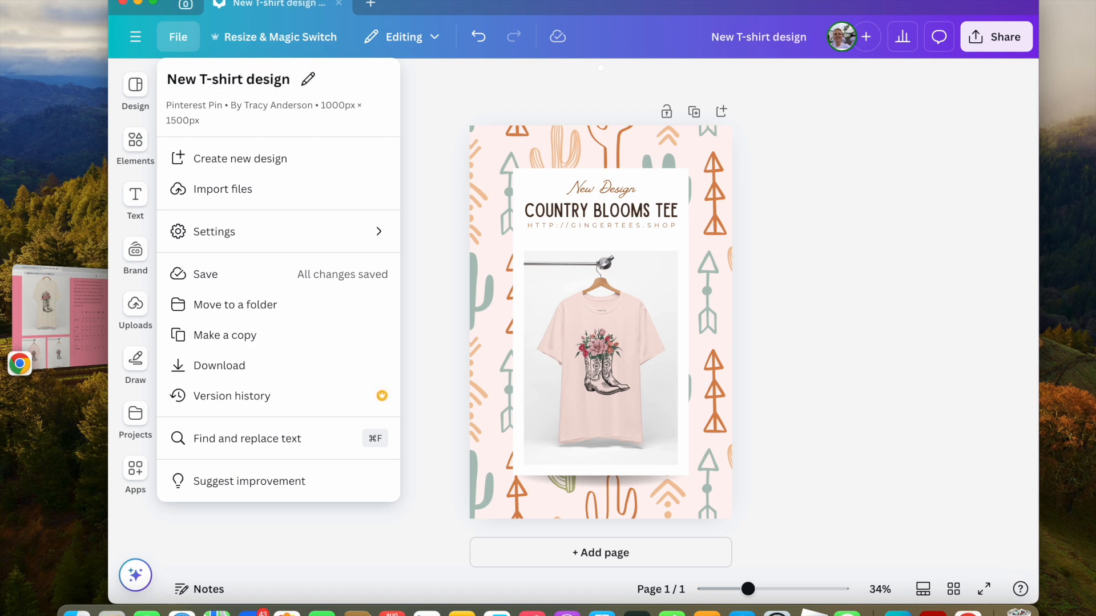
pyautogui.click(420, 141)
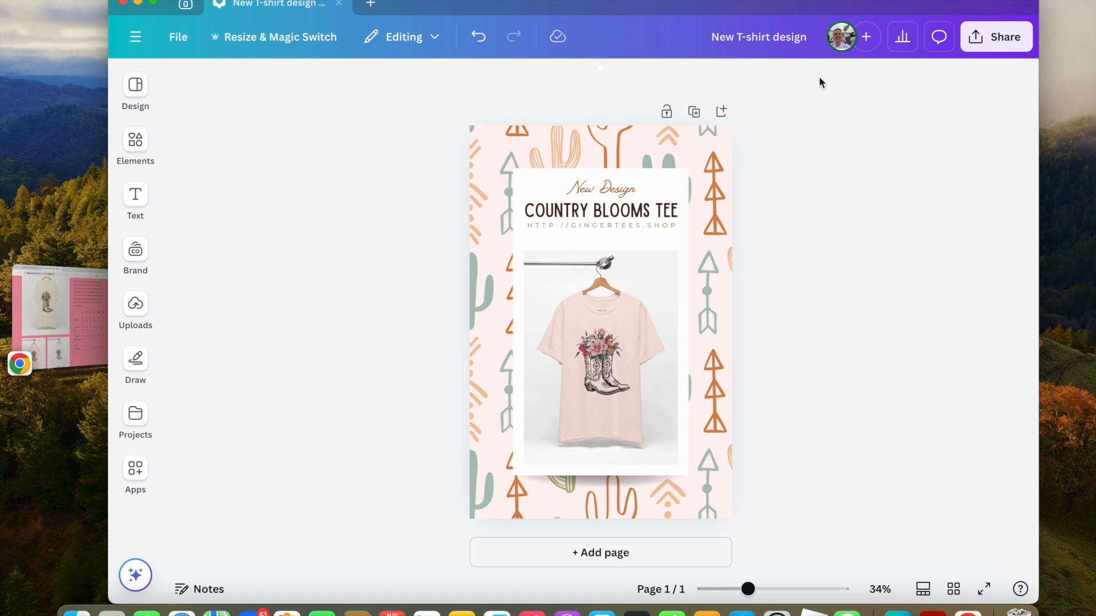
# Copy and resize the design to an Instagram Post (Square) at 1080 × 1080 px, and open the copy.
pyautogui.click(307, 39)
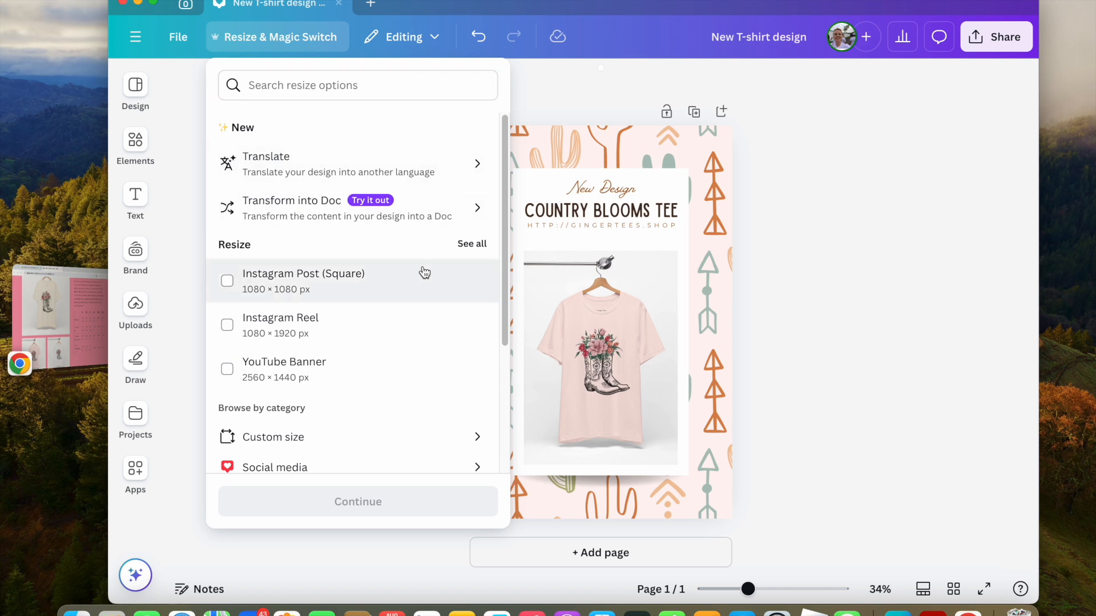
pyautogui.click(291, 88)
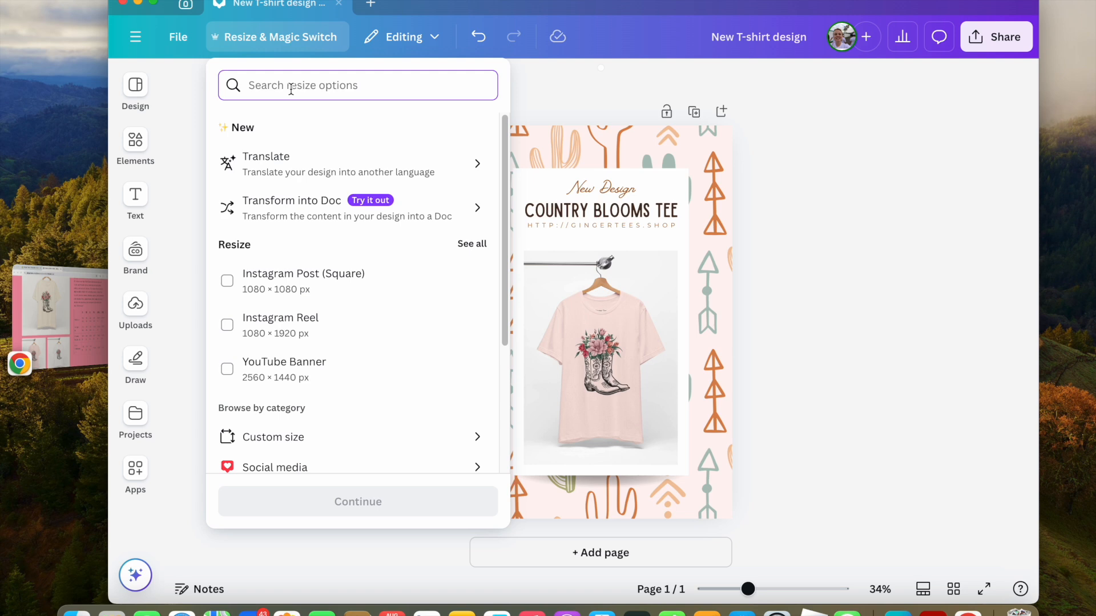
pyautogui.click(245, 293)
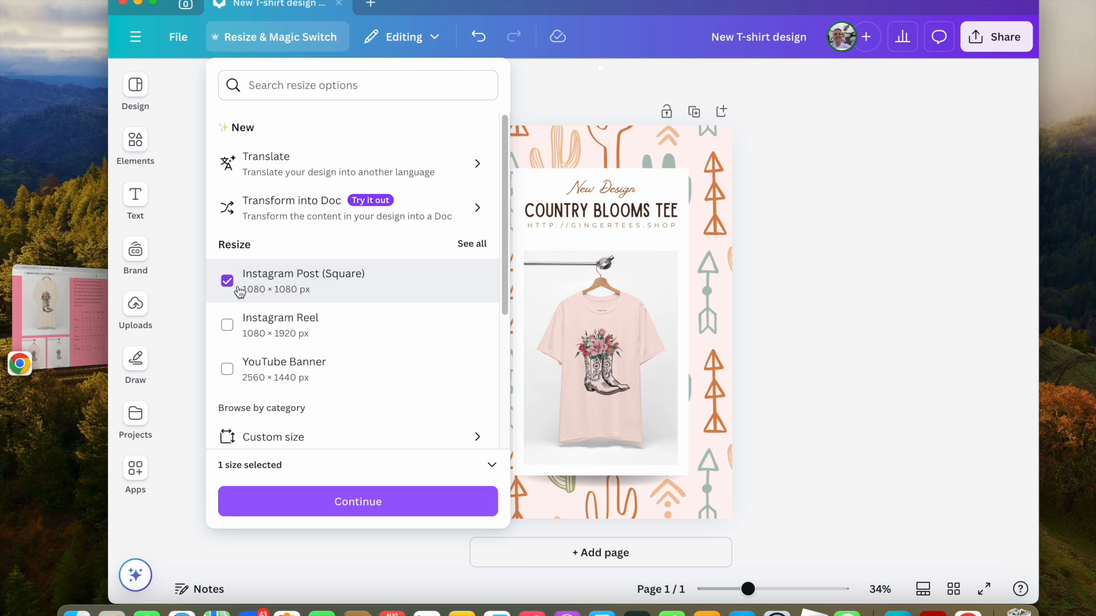
pyautogui.click(366, 505)
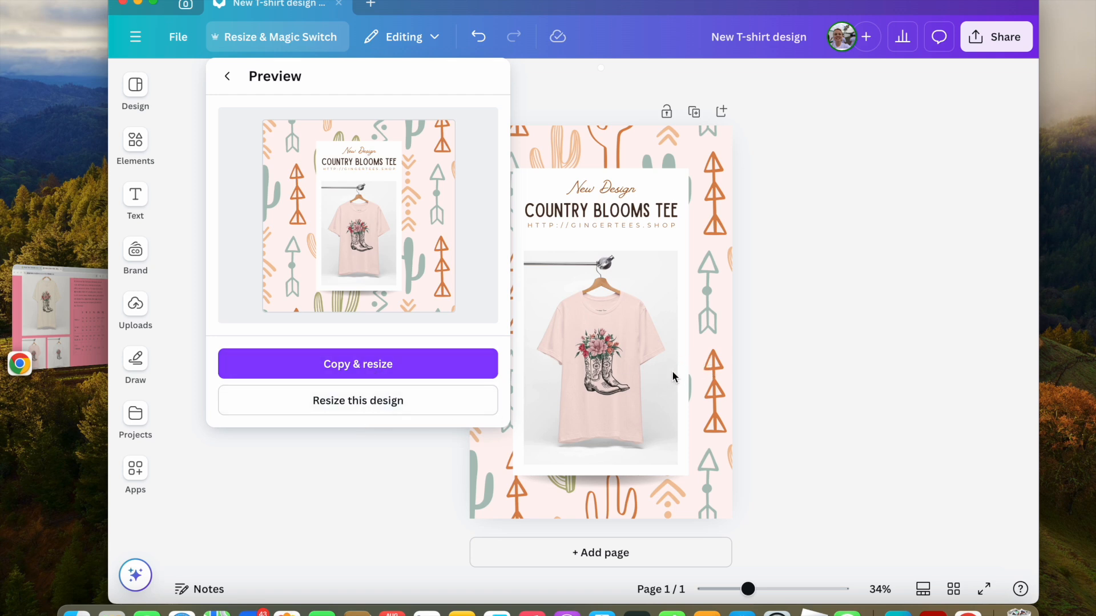
pyautogui.click(379, 364)
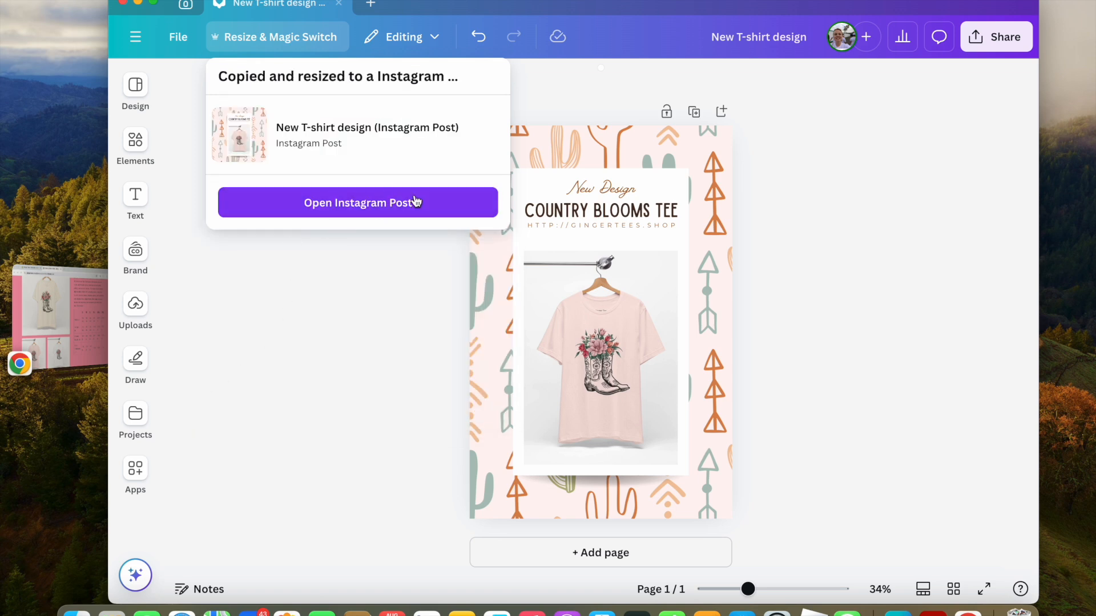
pyautogui.click(331, 202)
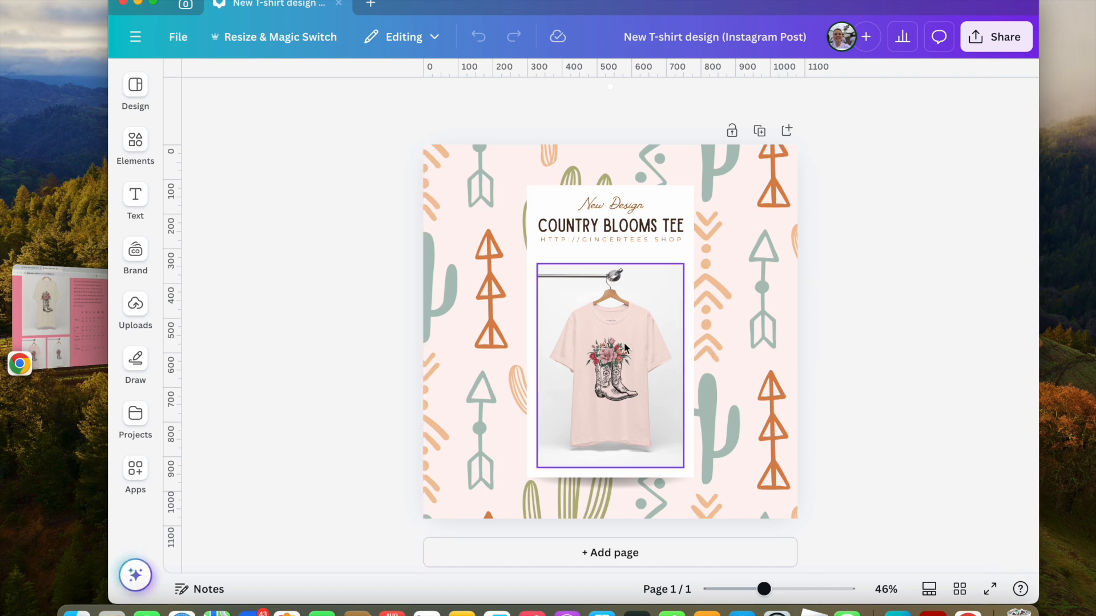
# Resize and reposition the cactus pattern to cover the square page.
pyautogui.click(463, 292)
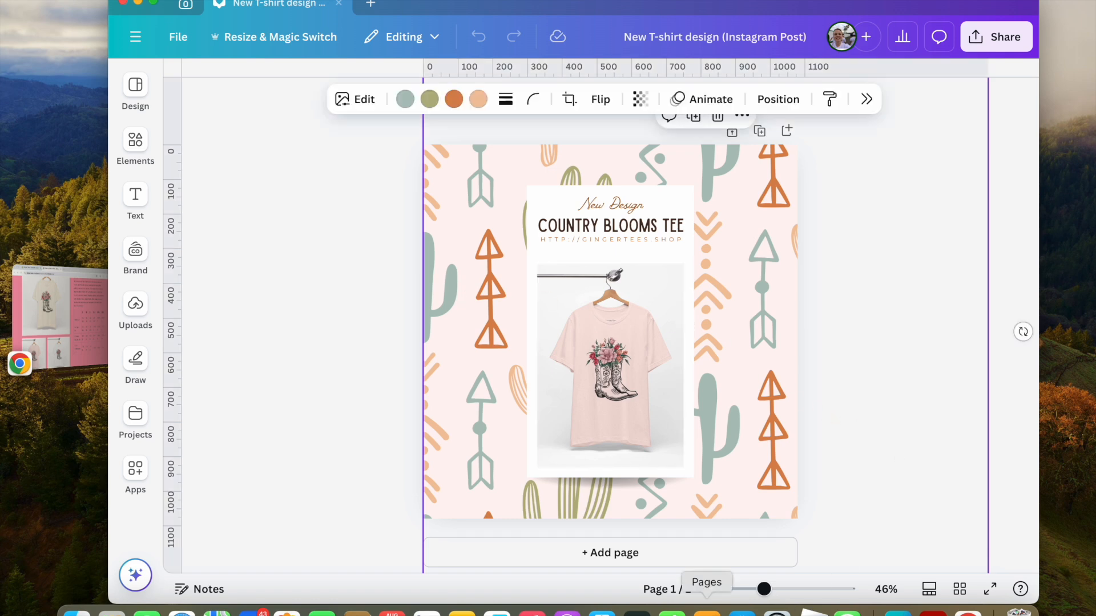
pyautogui.moveTo(764, 589); pyautogui.dragTo(746, 589)
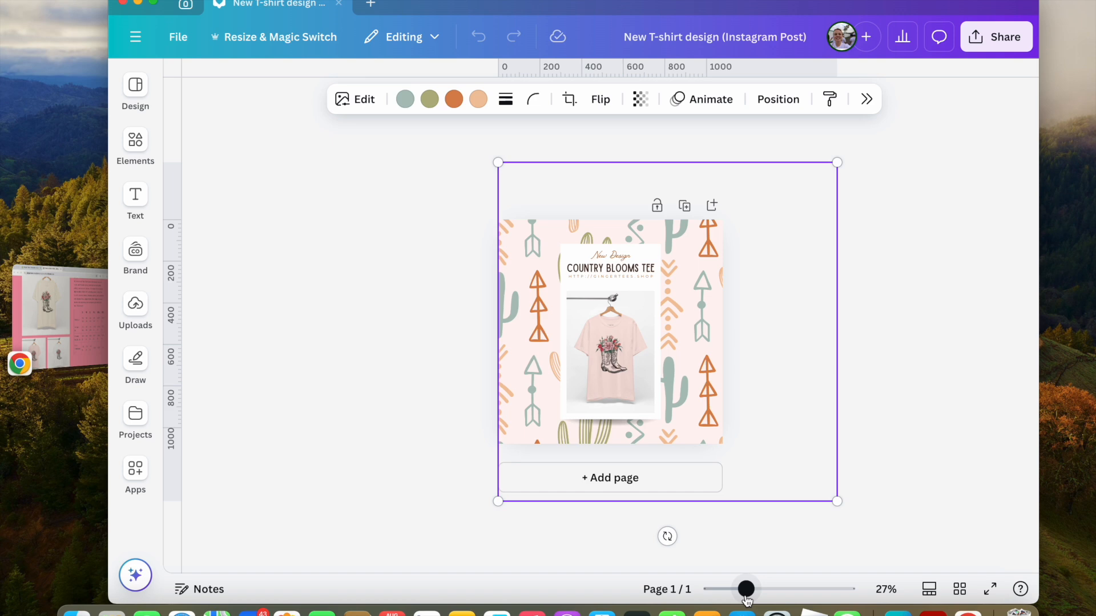
pyautogui.moveTo(836, 500); pyautogui.dragTo(779, 444)
pyautogui.moveTo(776, 161); pyautogui.dragTo(748, 238)
pyautogui.click(841, 434)
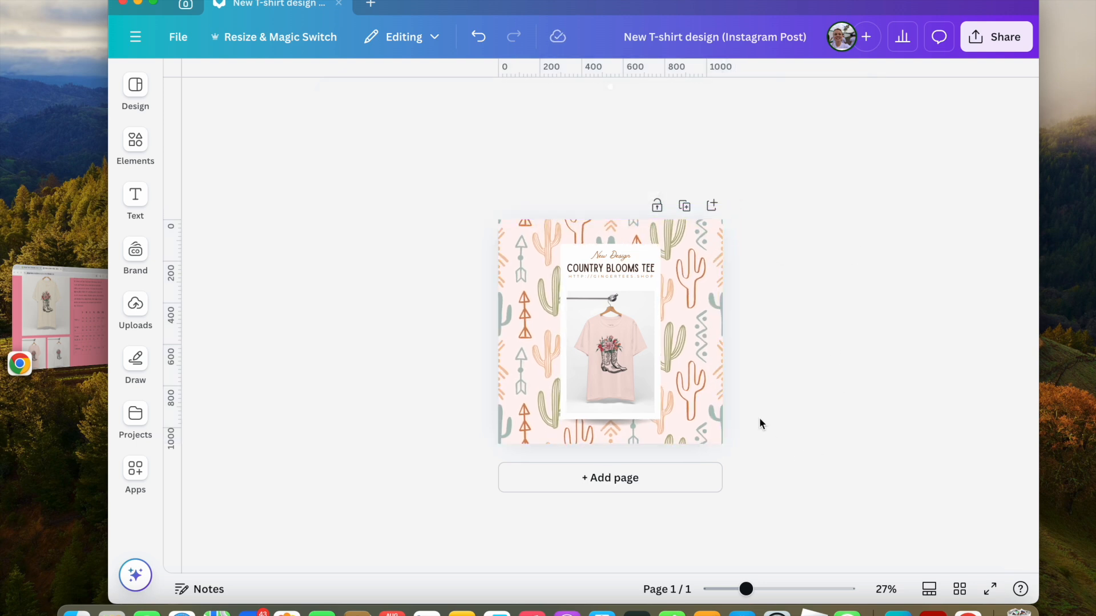
# Try to send the cactus pattern to the back.
pyautogui.click(689, 365)
pyautogui.rightClick(691, 404)
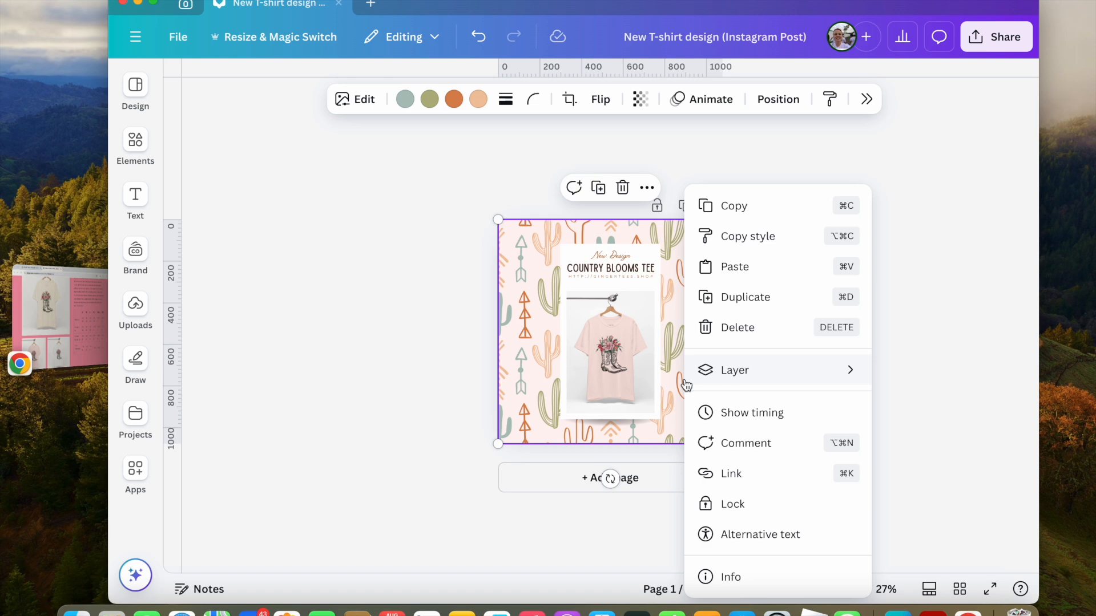
pyautogui.moveTo(788, 382)
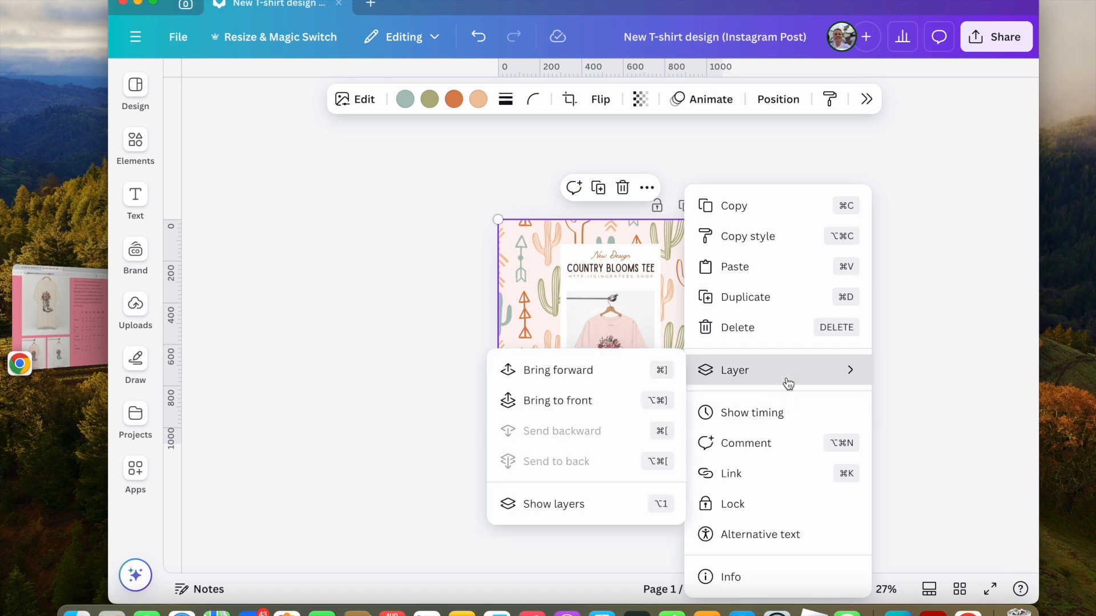
pyautogui.click(936, 391)
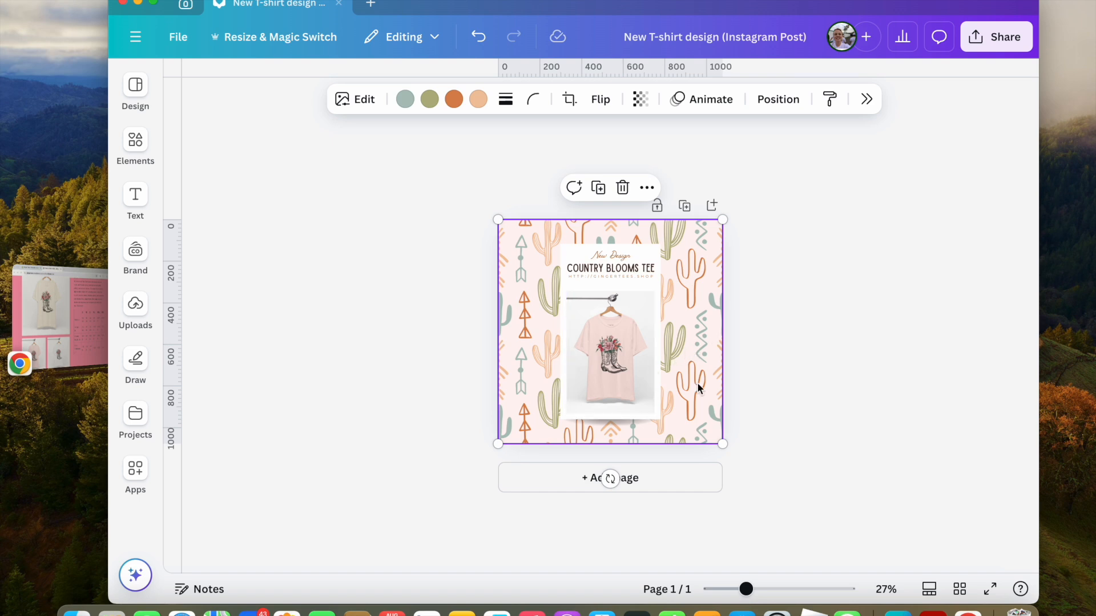
pyautogui.moveTo(746, 590); pyautogui.dragTo(770, 592)
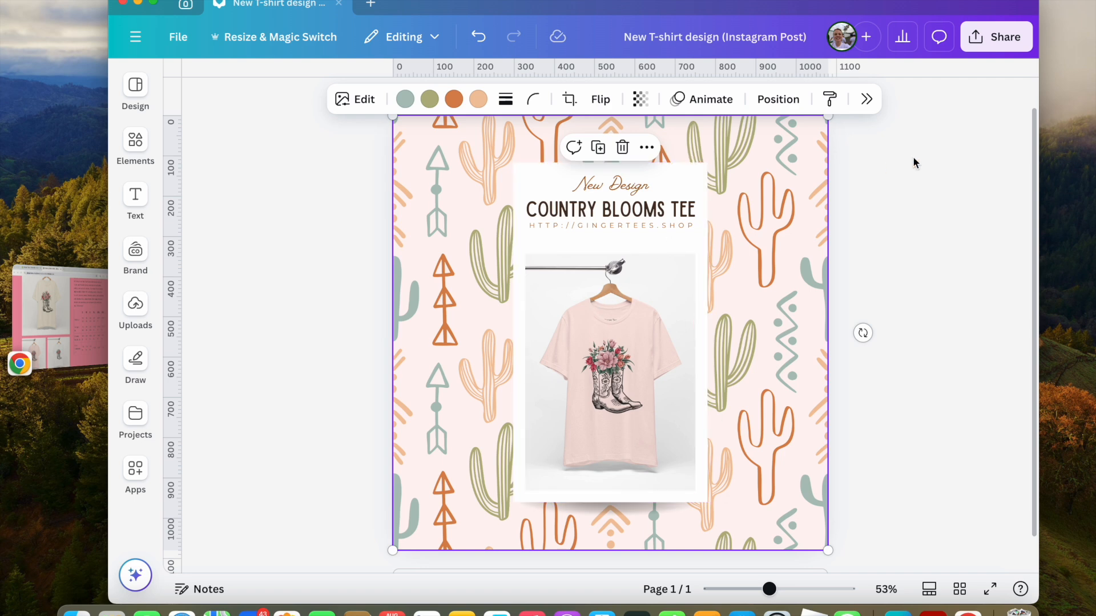
pyautogui.moveTo(484, 142); pyautogui.dragTo(671, 371)
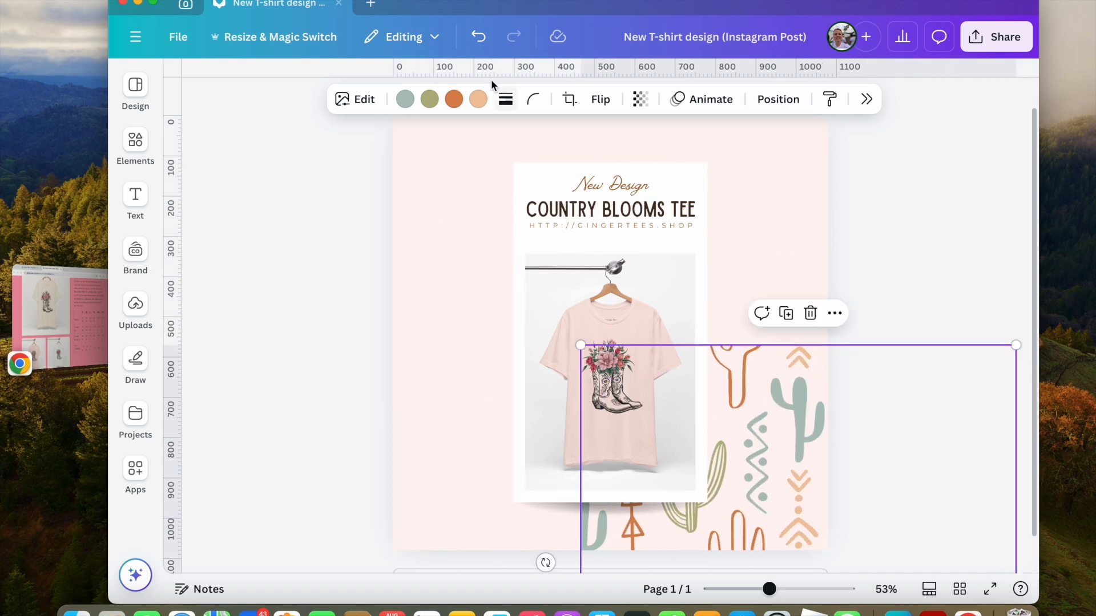
pyautogui.click(478, 37)
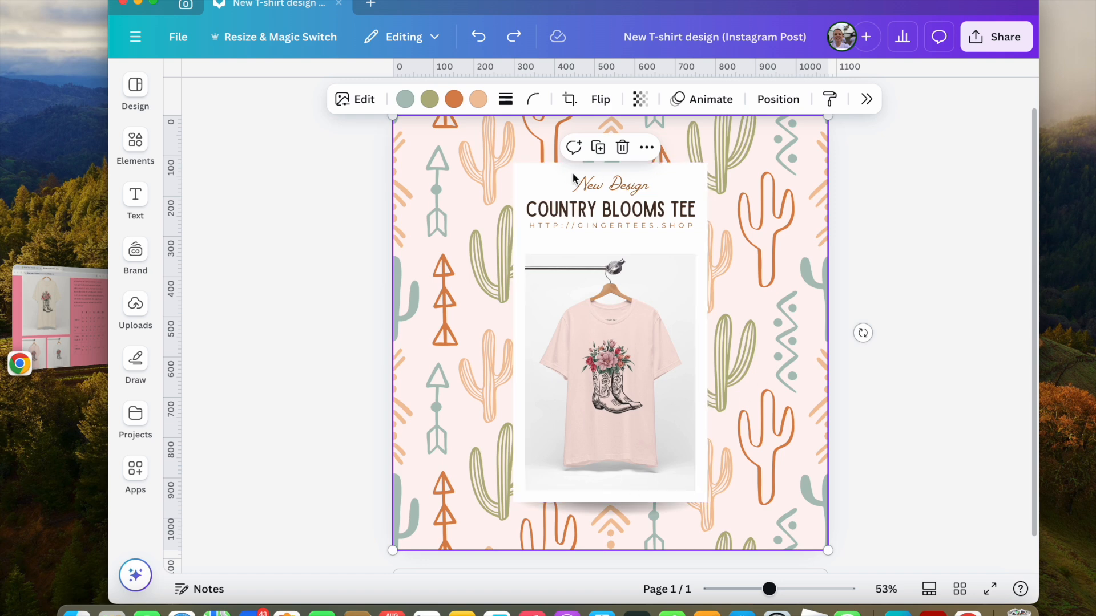
# Group the card, heading texts and t-shirt photo, and enlarge the group.
pyautogui.click(970, 313)
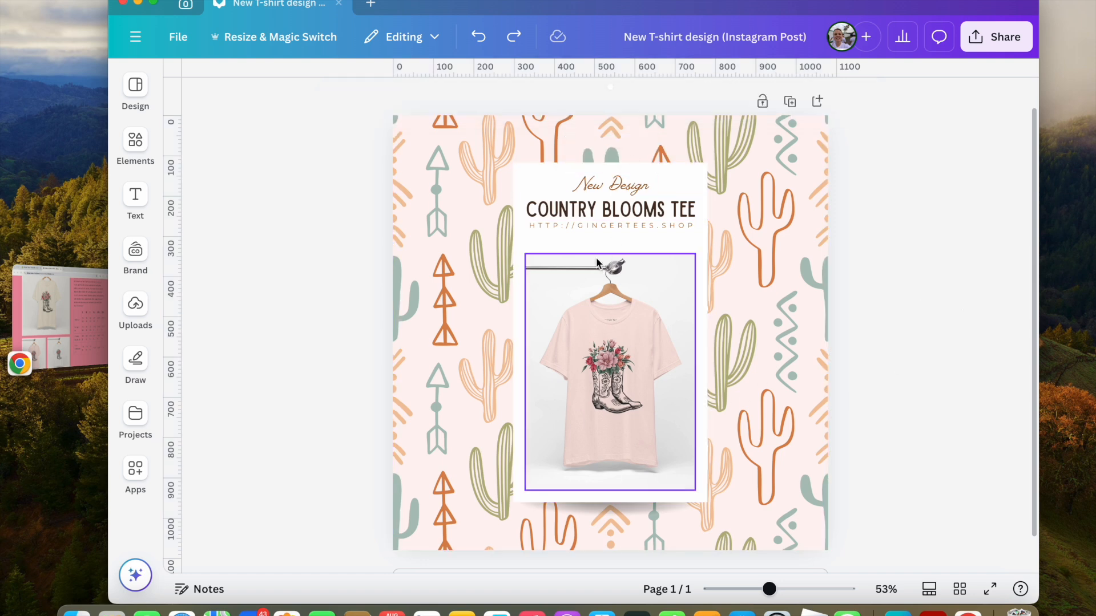
pyautogui.click(602, 187)
pyautogui.keyDown('shift'); pyautogui.click(576, 211); pyautogui.keyUp('shift')
pyautogui.keyDown('shift'); pyautogui.click(566, 224); pyautogui.keyUp('shift')
pyautogui.keyDown('shift'); pyautogui.click(568, 285); pyautogui.keyUp('shift')
pyautogui.keyDown('shift'); pyautogui.click(536, 238); pyautogui.keyUp('shift')
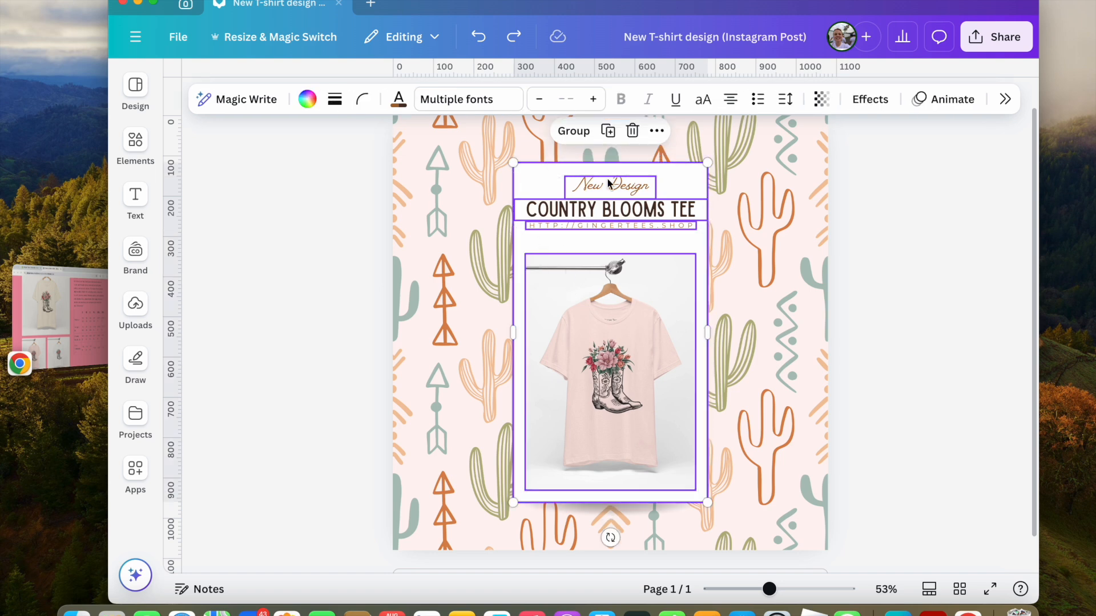
pyautogui.click(573, 131)
pyautogui.moveTo(706, 503); pyautogui.dragTo(725, 534)
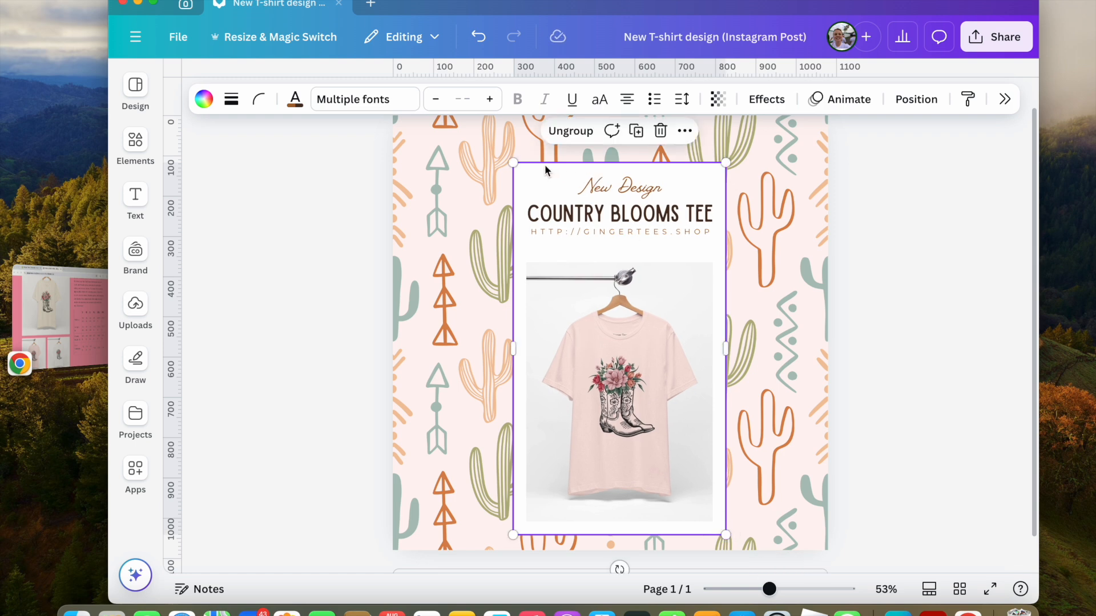
pyautogui.moveTo(513, 162); pyautogui.dragTo(492, 126)
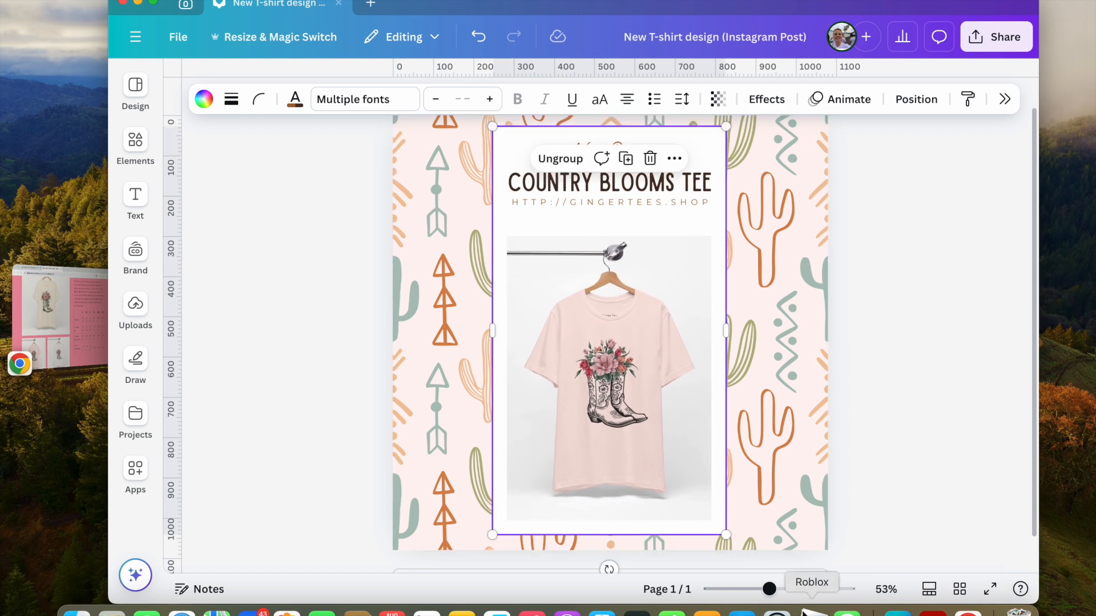
# Align the grouped card to the centre and middle of the page.
pyautogui.scroll(-3, 746, 556)
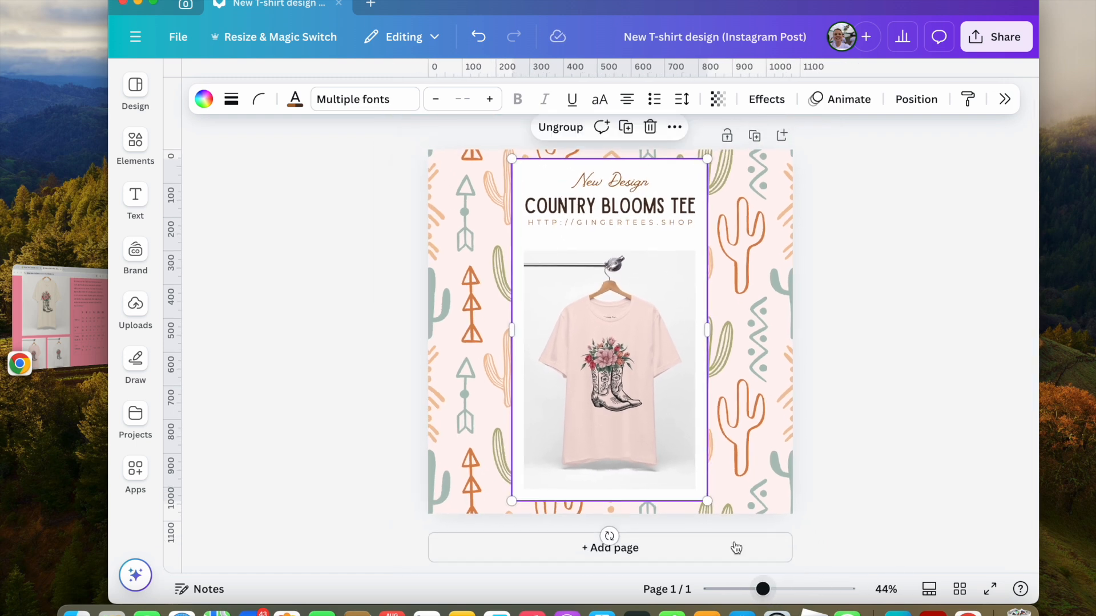
pyautogui.rightClick(622, 352)
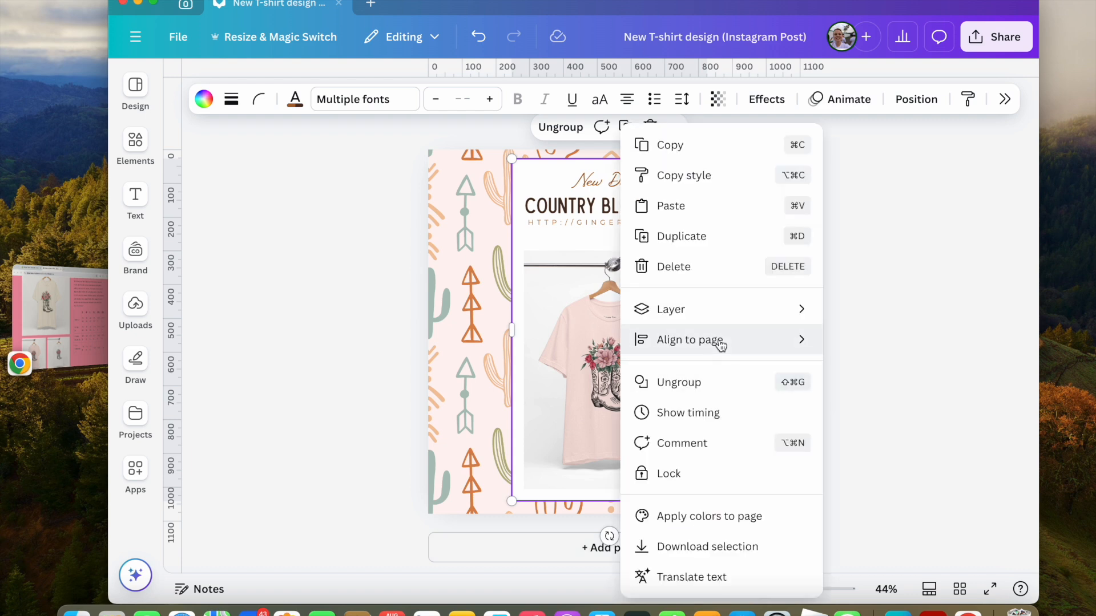
pyautogui.moveTo(722, 341)
pyautogui.click(893, 384)
pyautogui.rightClick(638, 357)
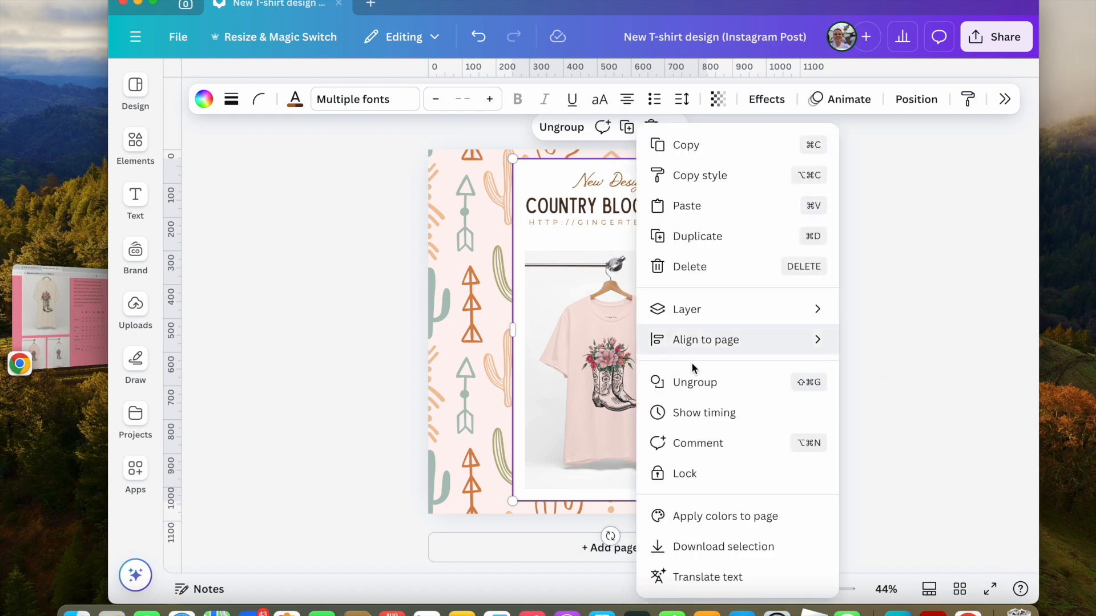
pyautogui.moveTo(805, 348)
pyautogui.click(913, 469)
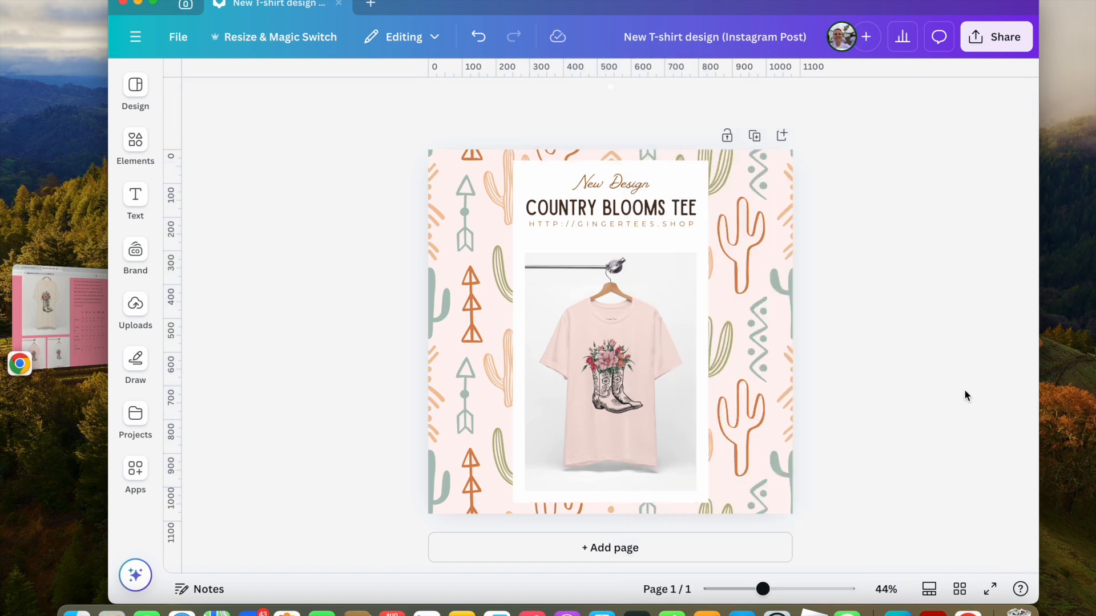
# Save the Instagram Post design and leave the editor.
pyautogui.click(178, 37)
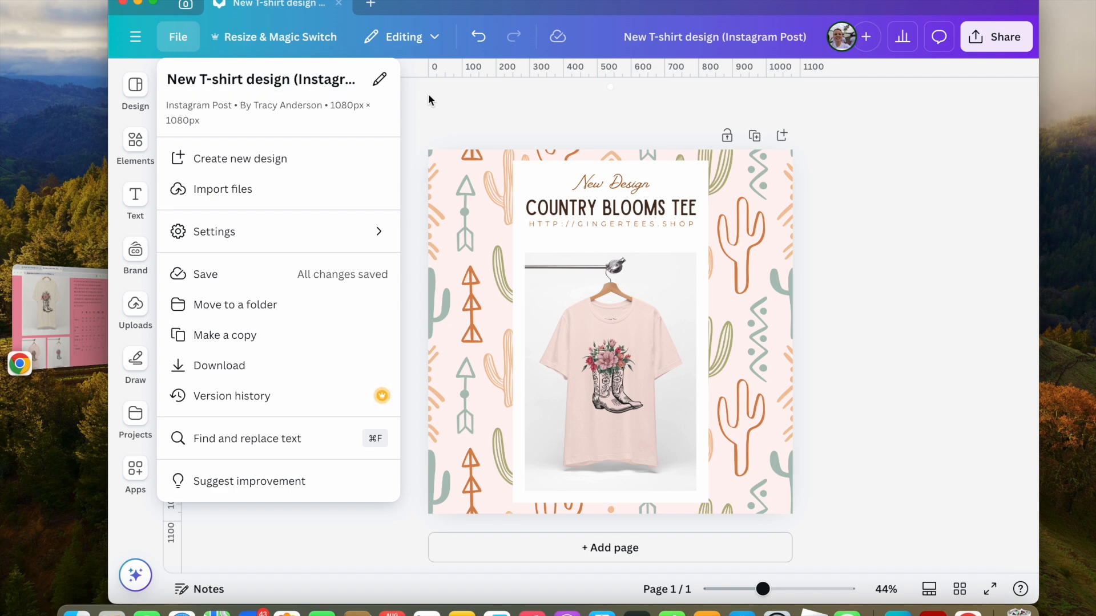
pyautogui.click(204, 277)
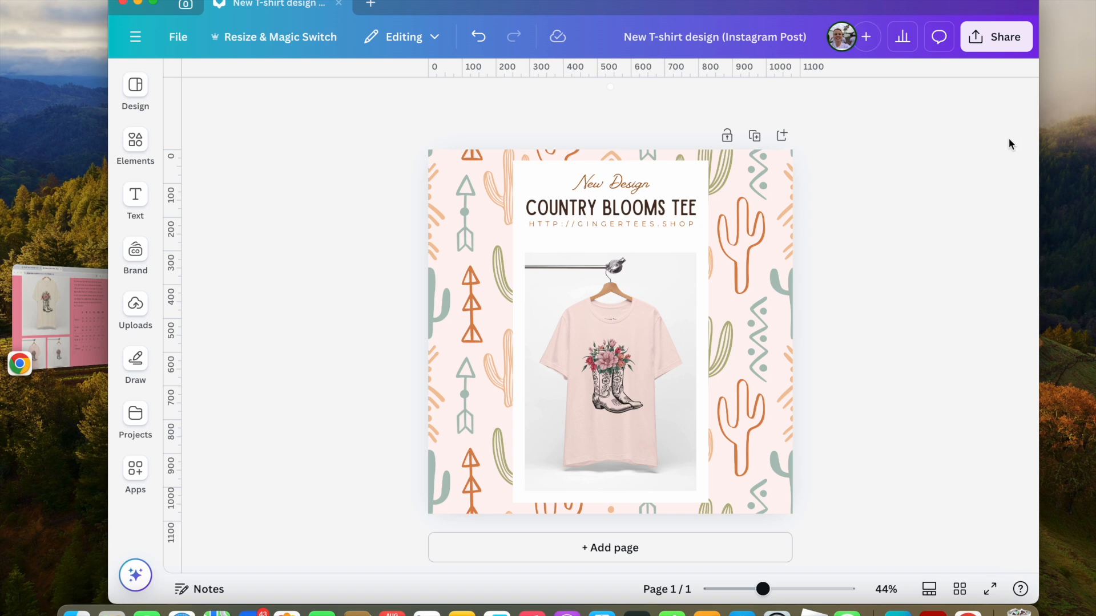
pyautogui.click(997, 49)
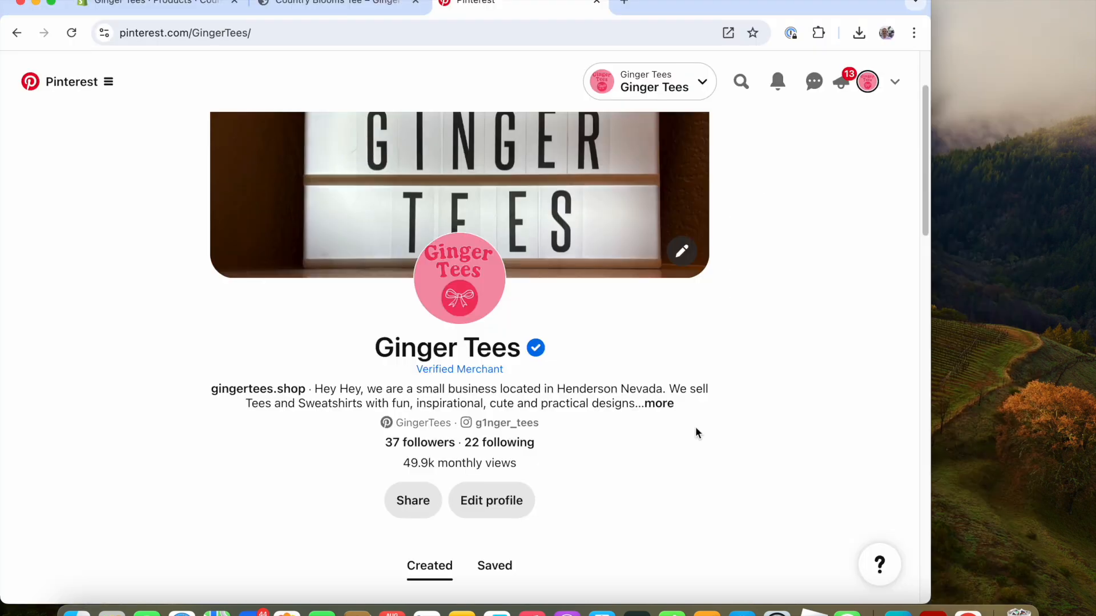
# Open the Create Pin builder from the Ginger Tees Pinterest profile.
pyautogui.scroll(-5, 696, 429)
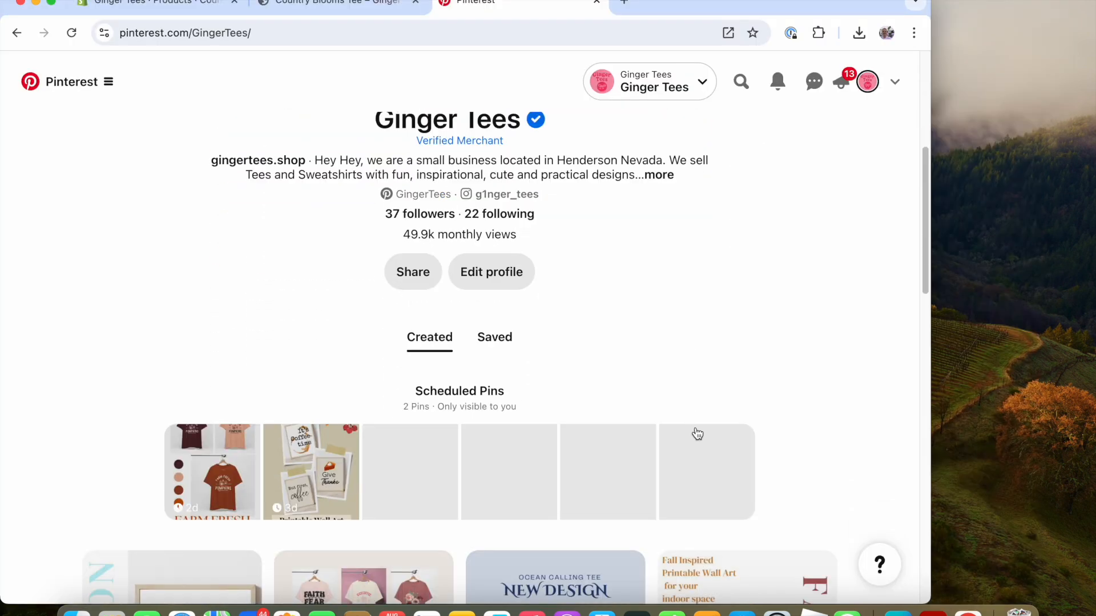
pyautogui.scroll(-2, 571, 445)
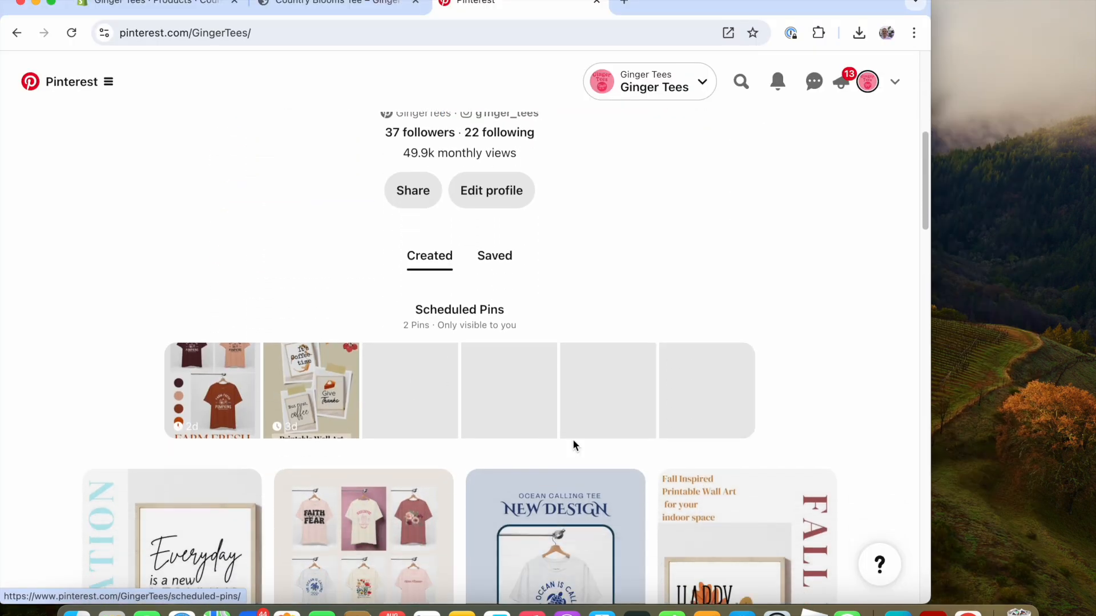
pyautogui.scroll(-4, 573, 443)
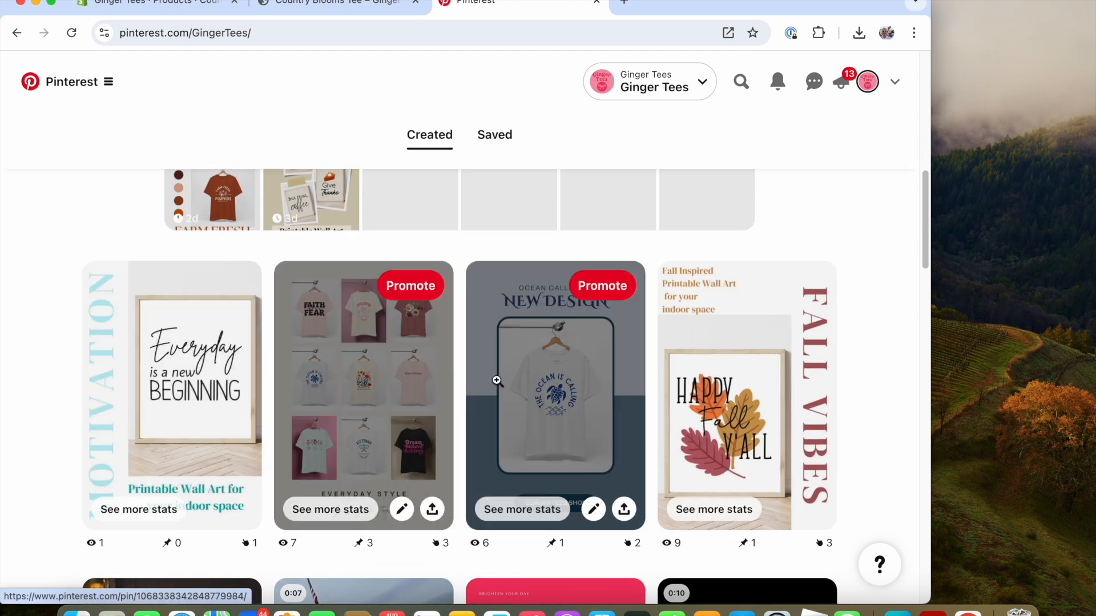
pyautogui.scroll(-3, 861, 411)
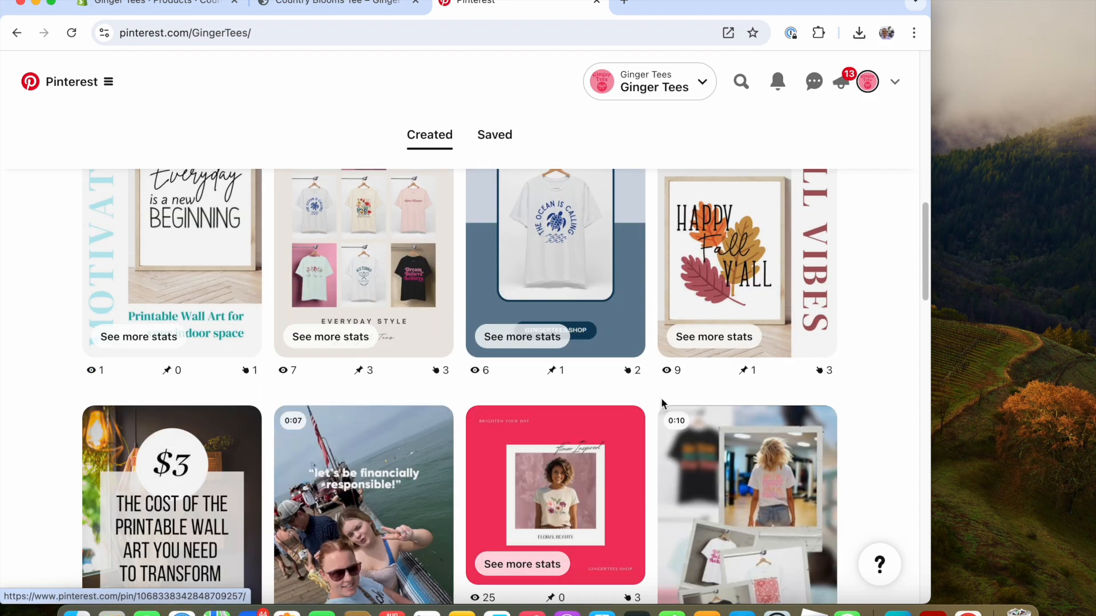
pyautogui.scroll(6, 612, 383)
pyautogui.scroll(2, 612, 388)
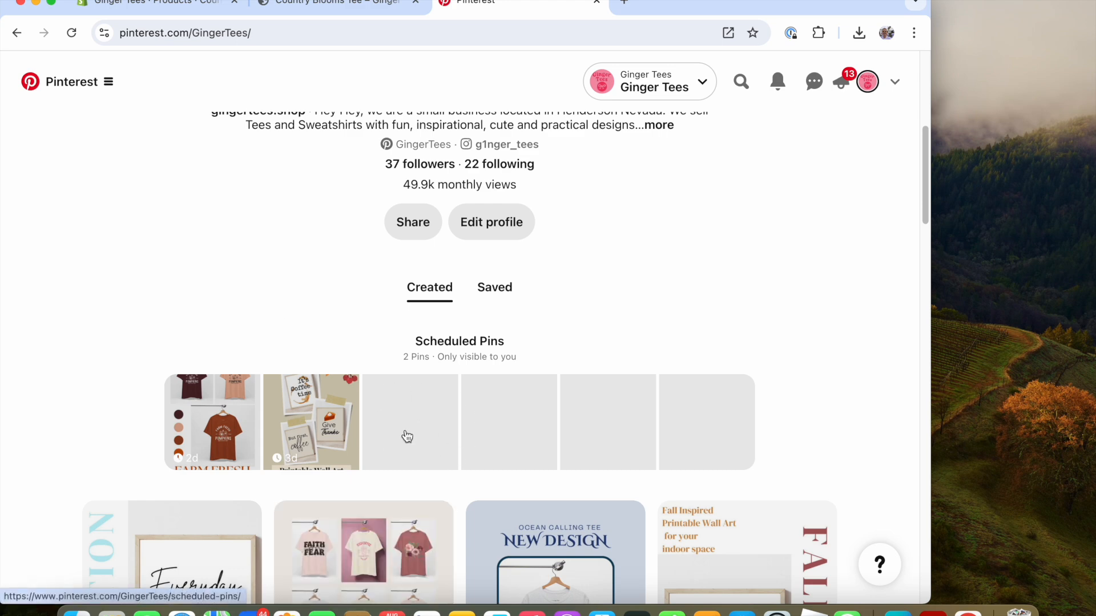
pyautogui.click(100, 92)
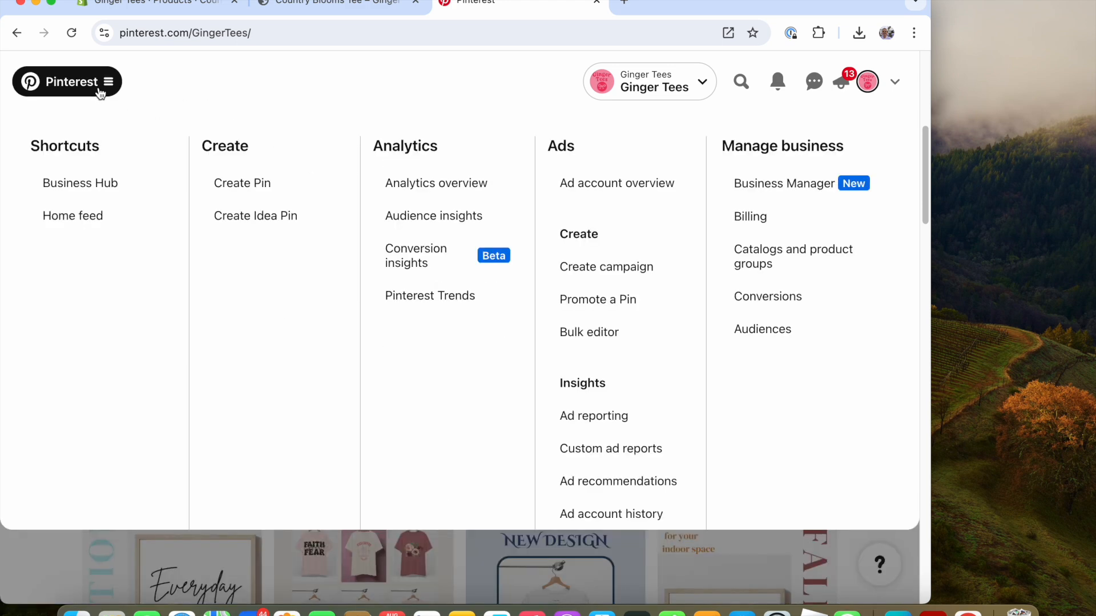
pyautogui.click(251, 183)
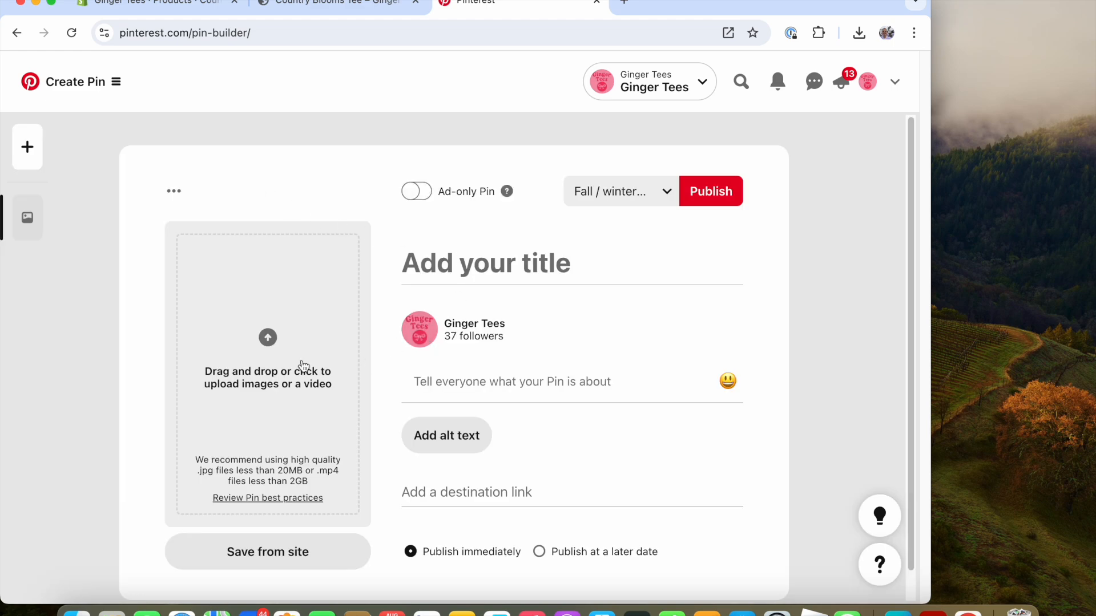
# Upload New T-shirt design.png from the August Social Media folder as the Pin image.
pyautogui.click(269, 339)
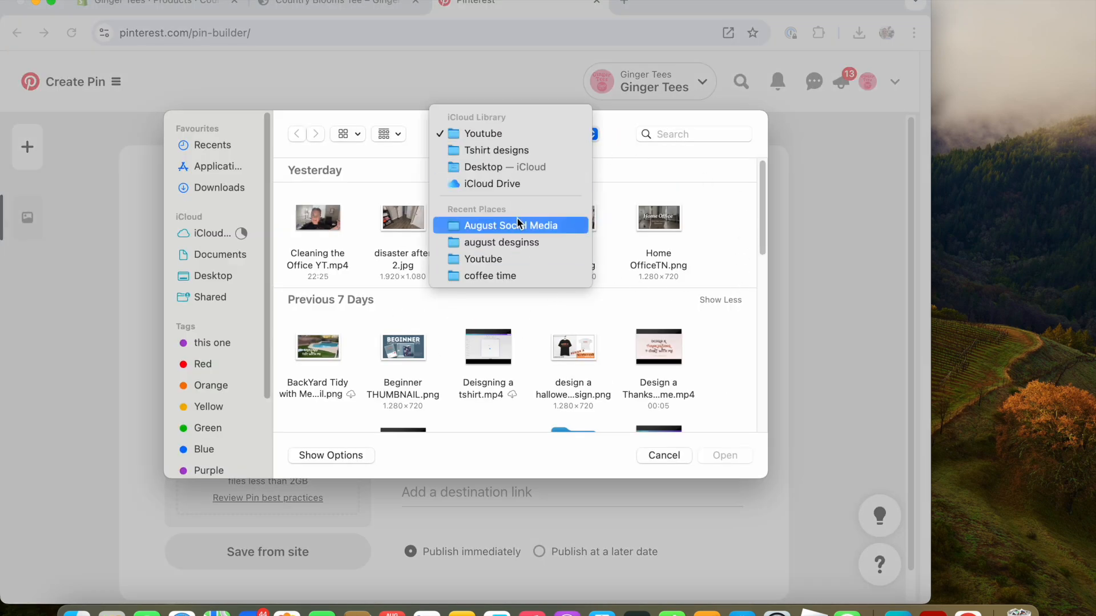
pyautogui.click(535, 223)
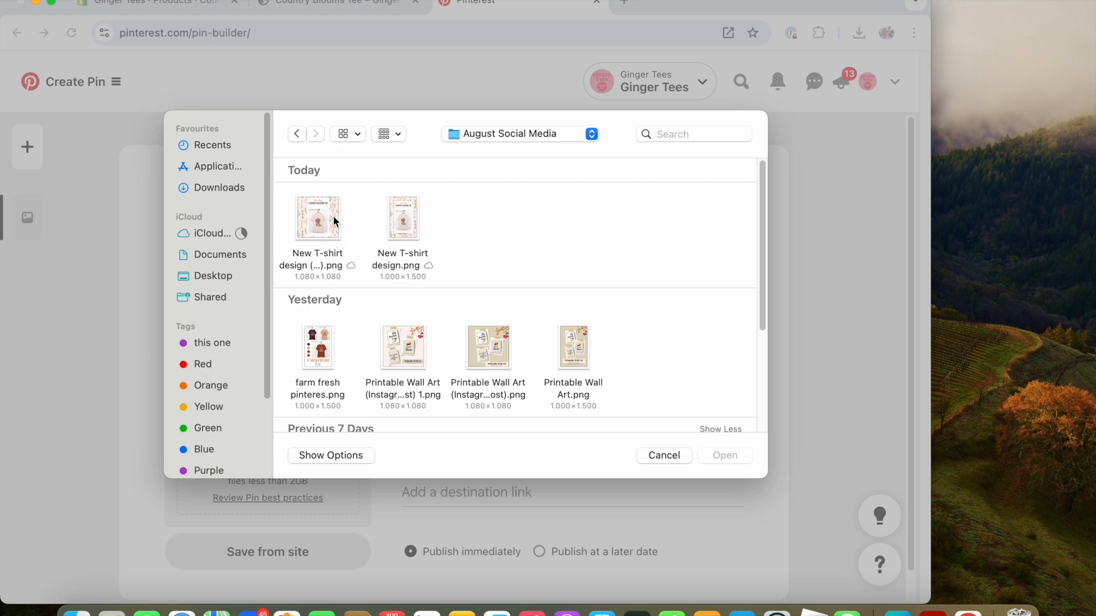
pyautogui.click(402, 227)
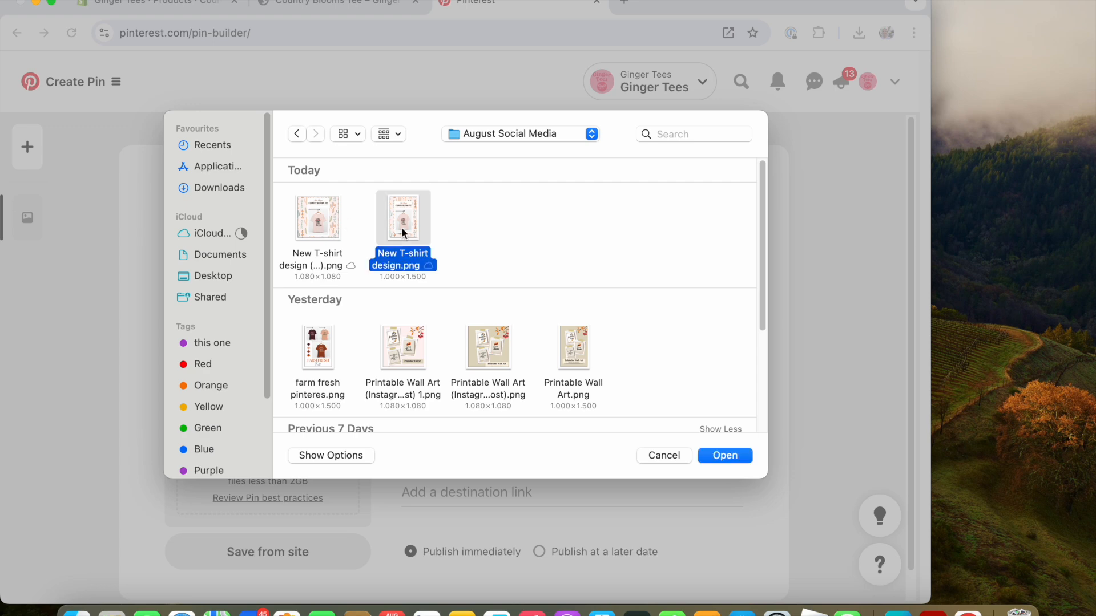
pyautogui.click(735, 460)
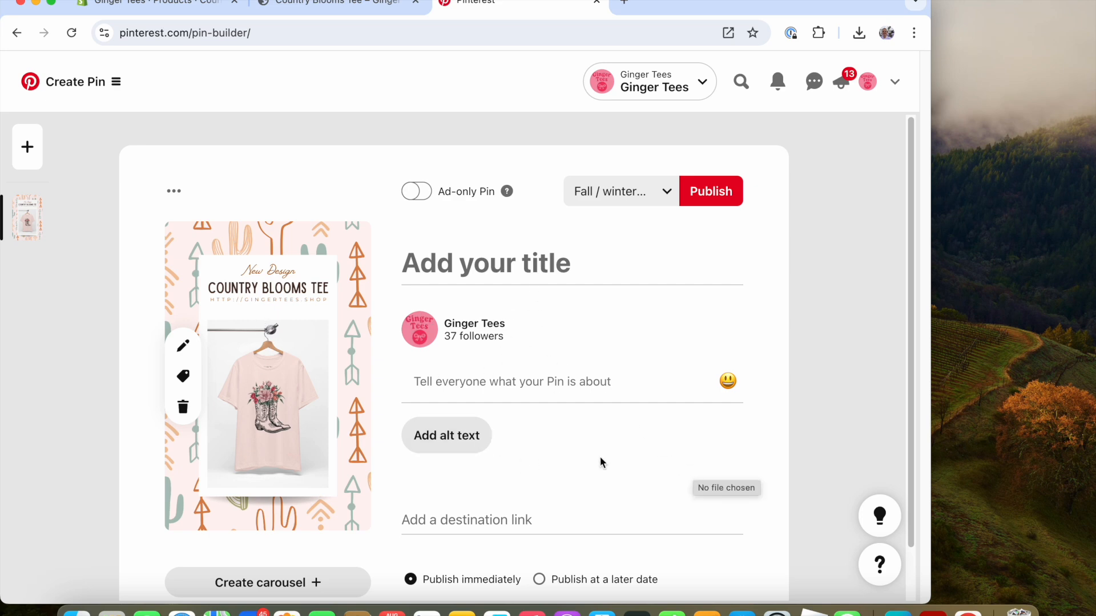
# Copy the Country Blooms Tee product page URL and paste it as the Pin's destination link.
pyautogui.scroll(-2, 567, 469)
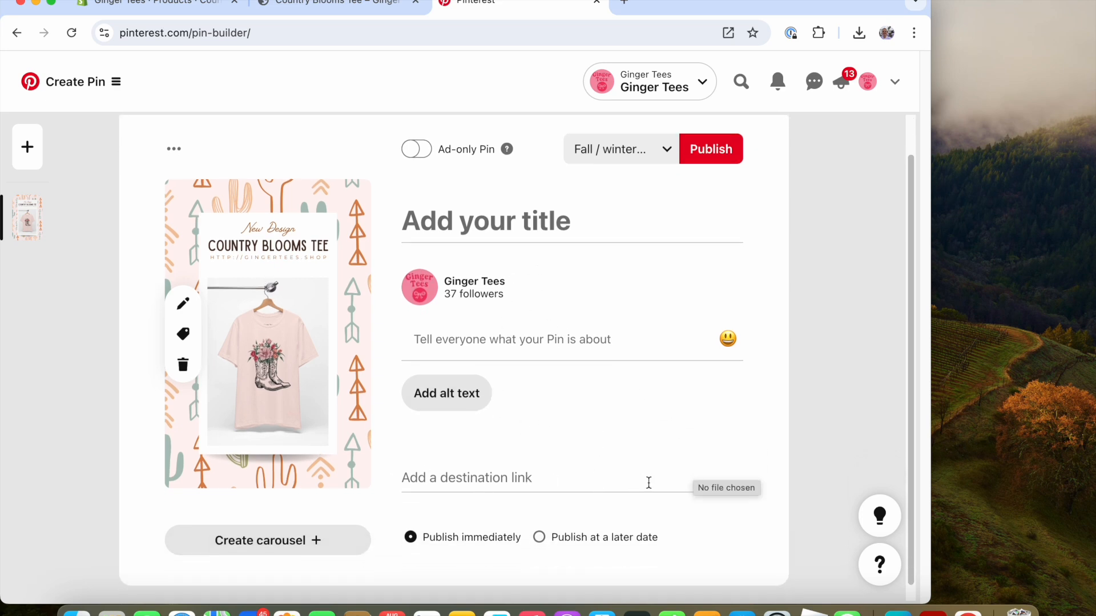
pyautogui.click(361, 8)
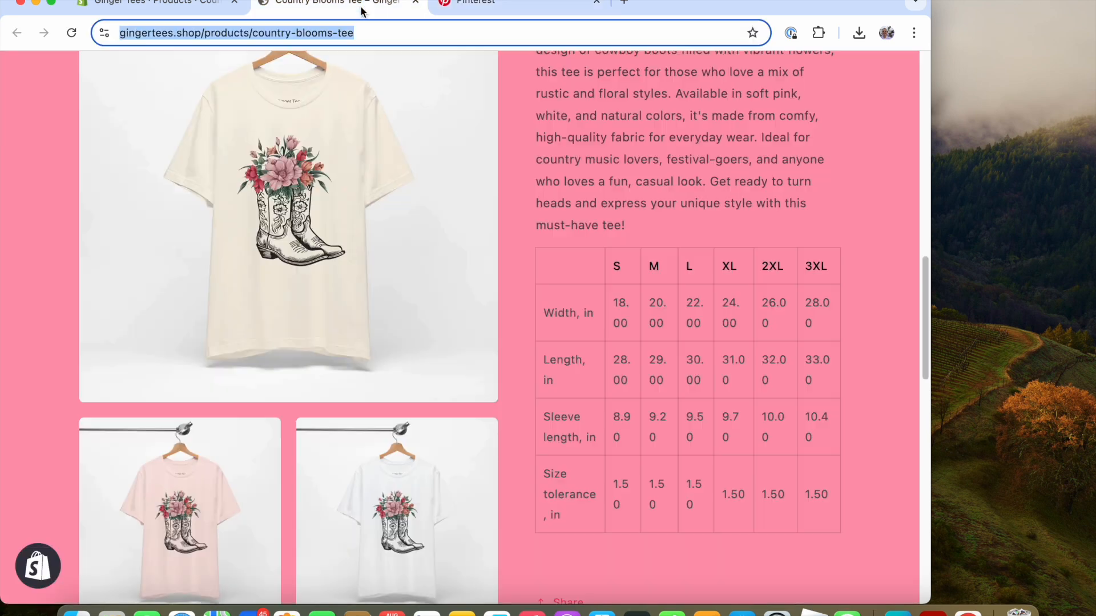
pyautogui.rightClick(388, 31)
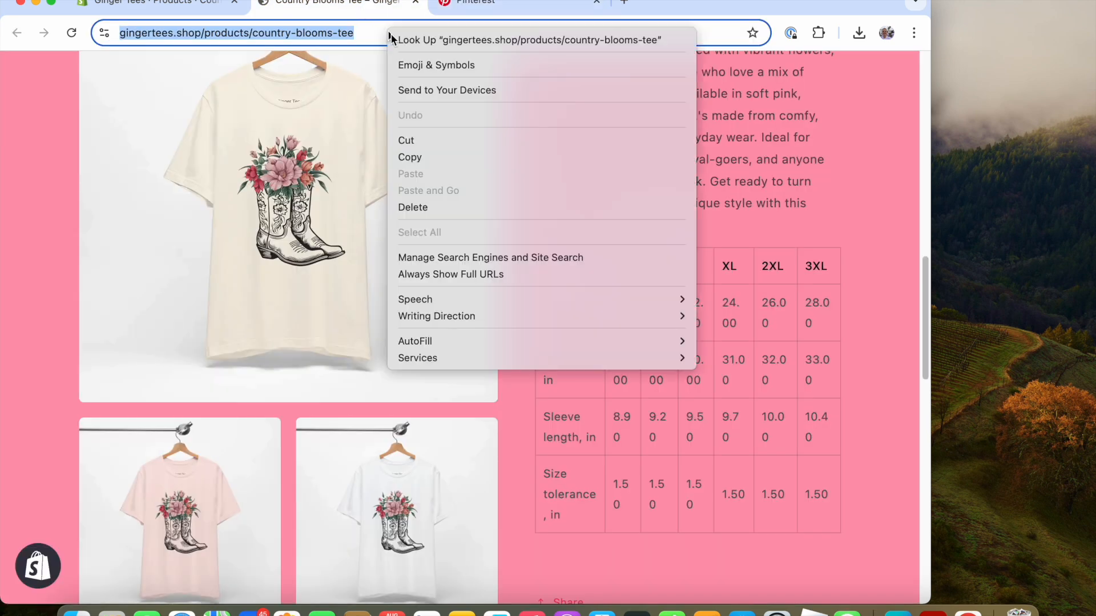
pyautogui.click(453, 156)
pyautogui.click(466, 12)
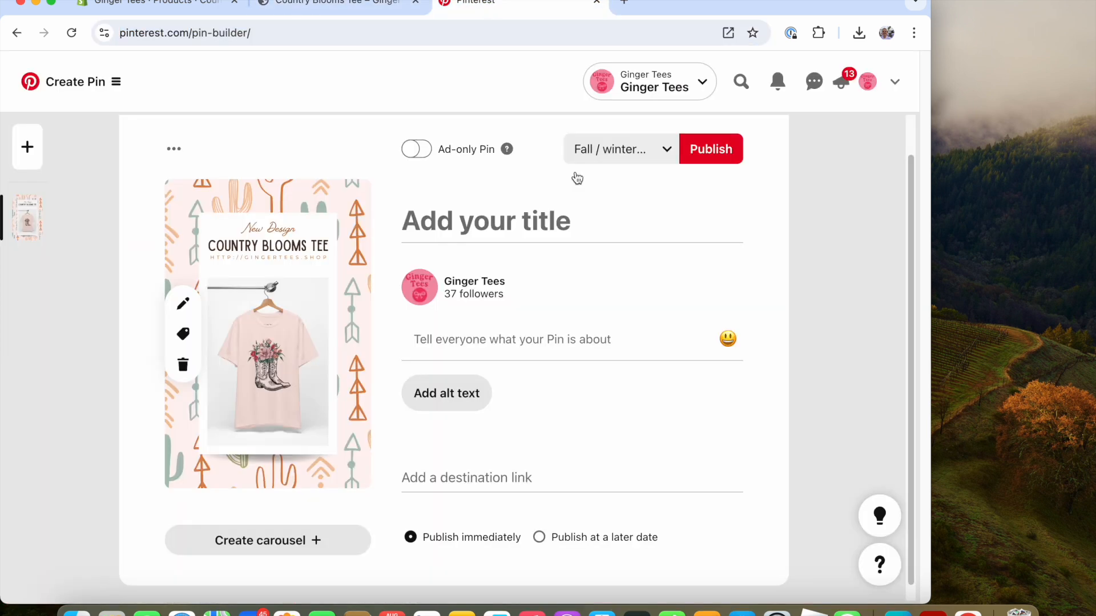
pyautogui.click(445, 478)
pyautogui.write('V')
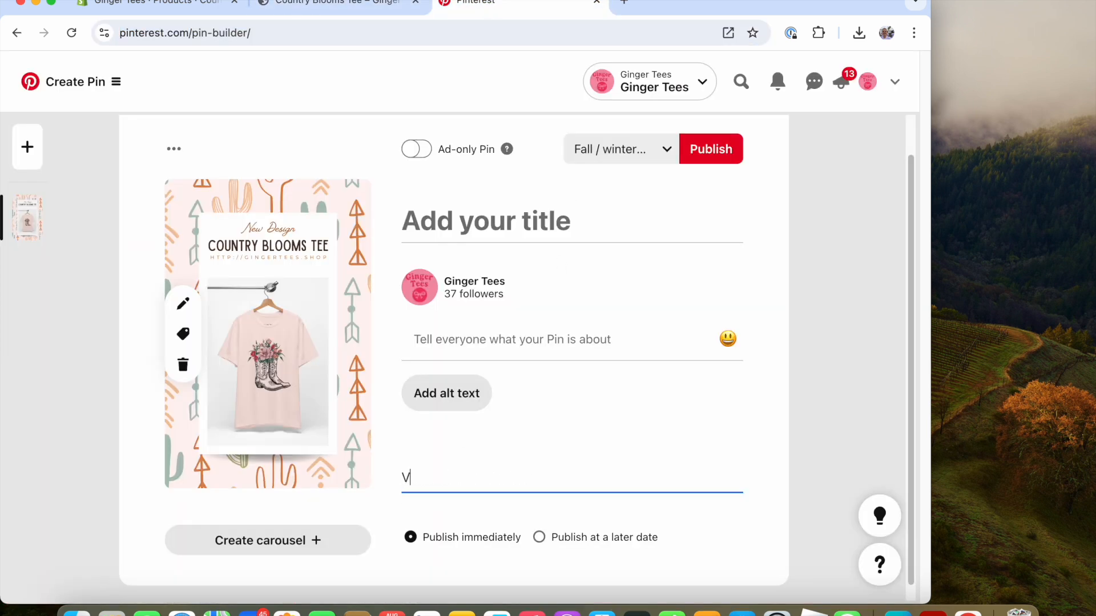
pyautogui.press('BackSpace')
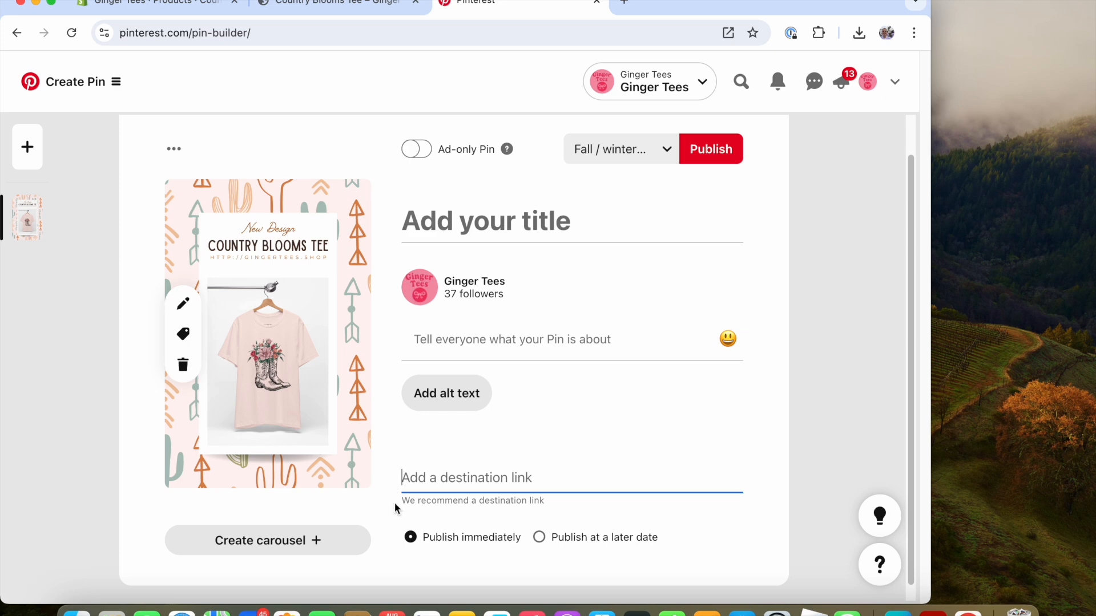
pyautogui.press('super+v')
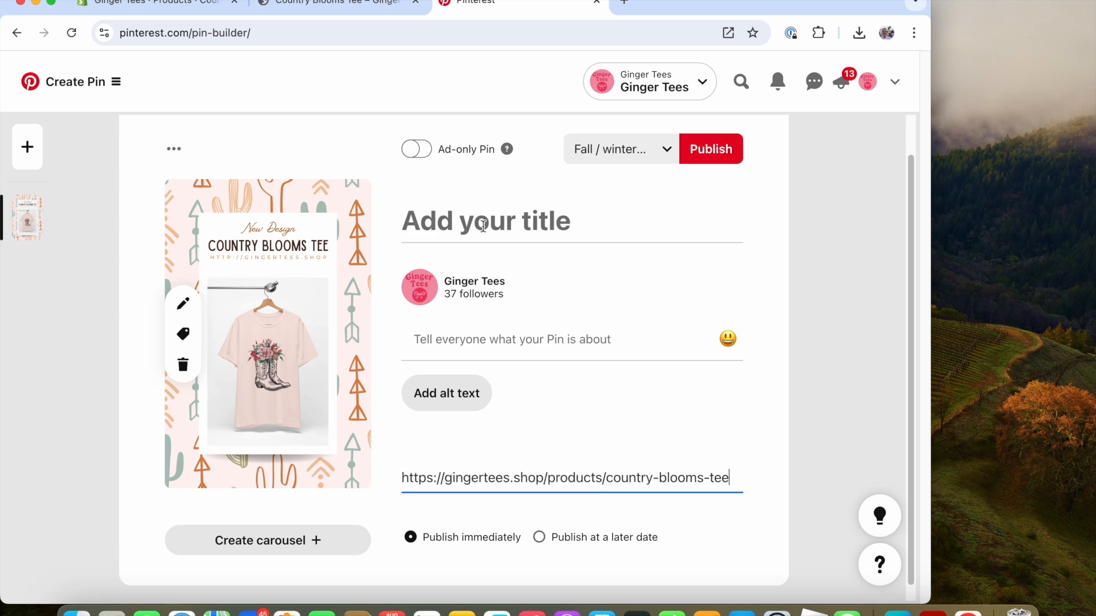
# Begin the Pin title with "New Design - ".
pyautogui.click(482, 222)
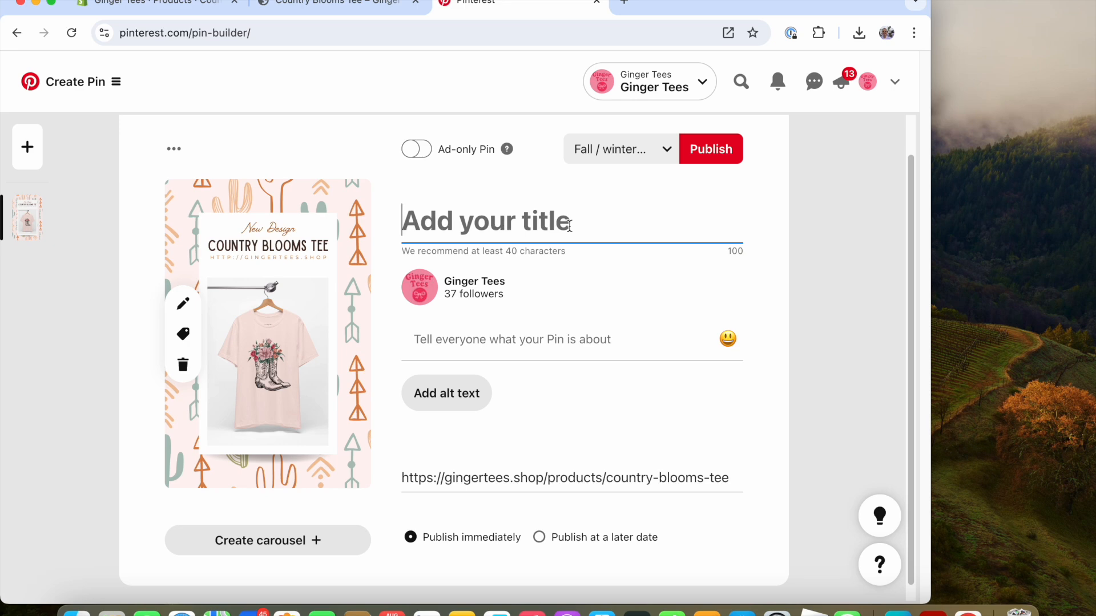
pyautogui.write('New Deis')
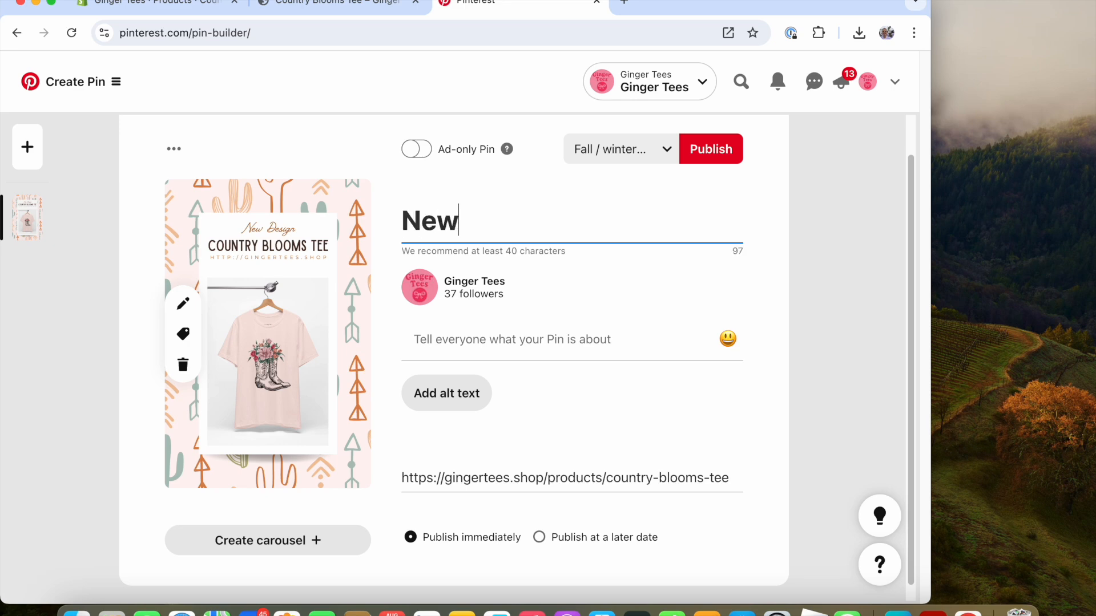
pyautogui.press('BackSpace')
pyautogui.press('BackSpace')
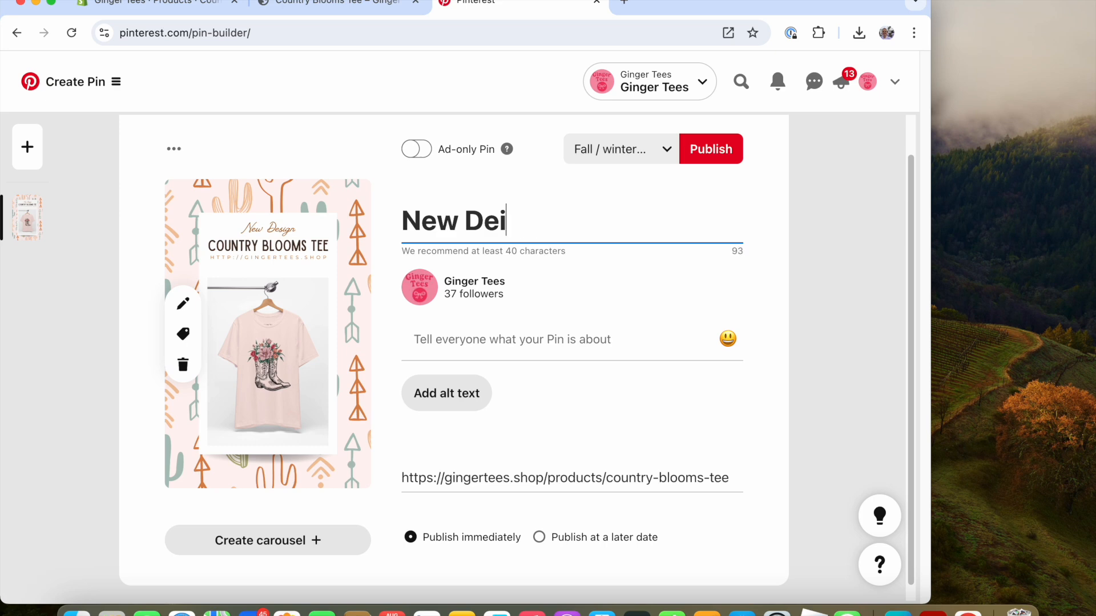
pyautogui.write('sign!')
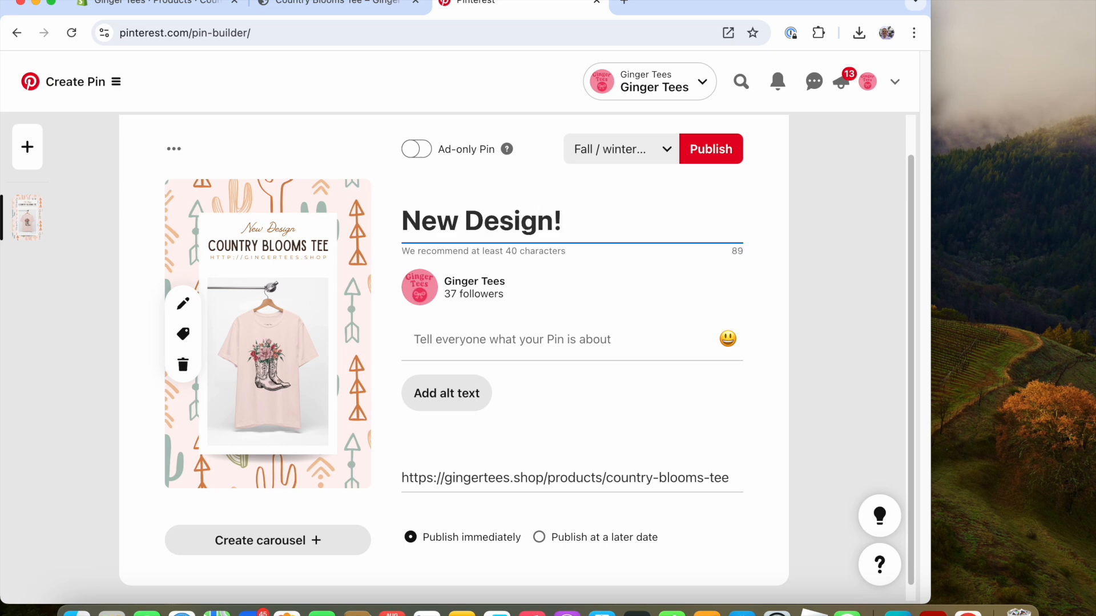
pyautogui.press('BackSpace')
pyautogui.write(' -')
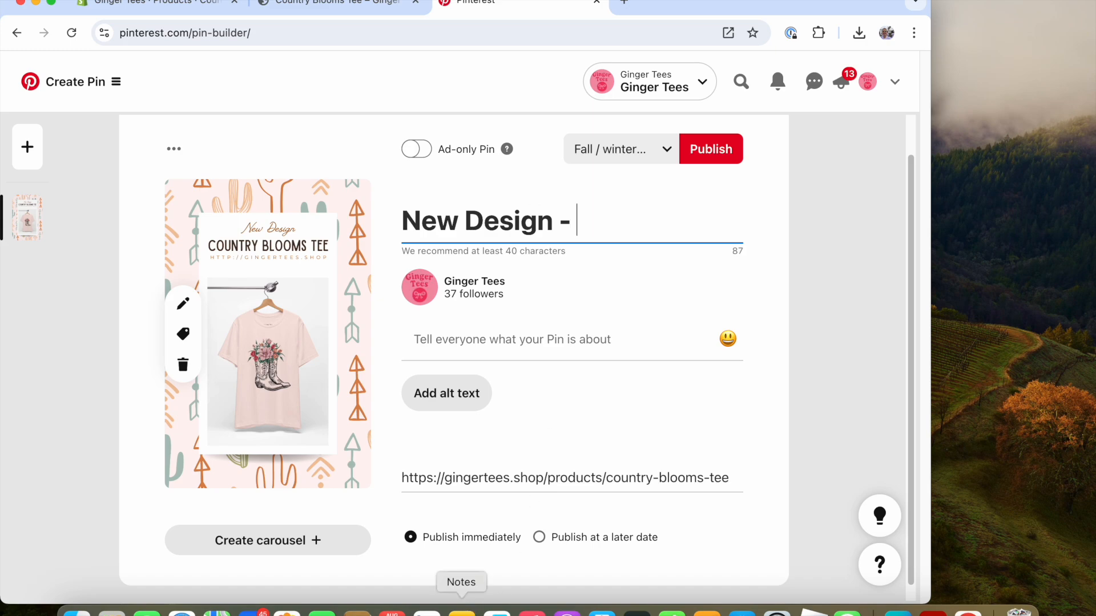
# Copy the product title line from the note, paste it into the Pin title and append "| Ginger Tees Shop".
pyautogui.click(461, 609)
pyautogui.moveTo(565, 175); pyautogui.dragTo(804, 179)
pyautogui.rightClick(805, 178)
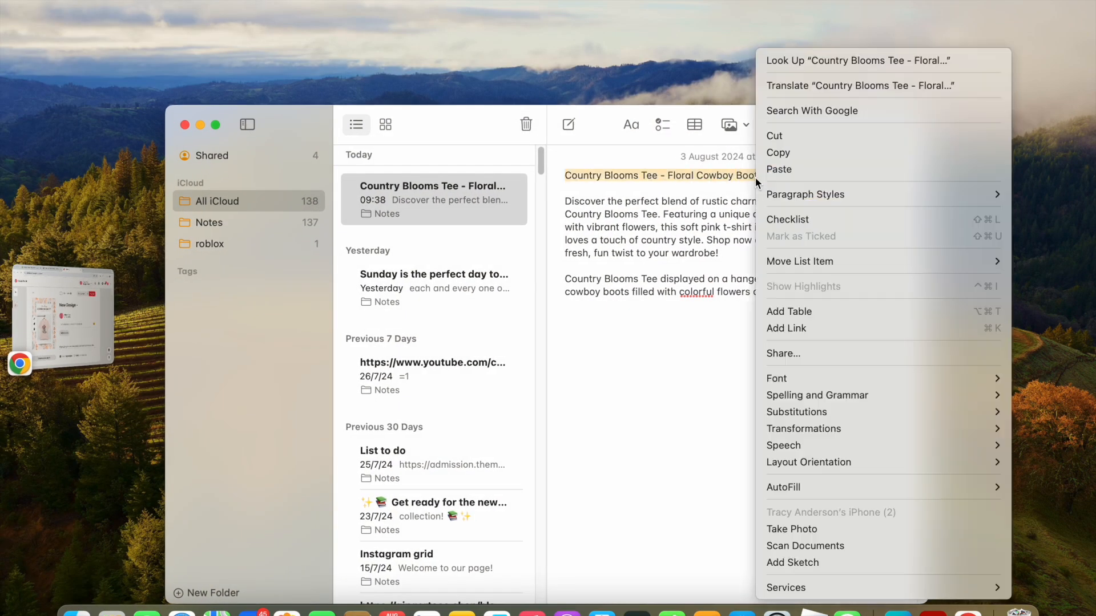
pyautogui.click(777, 149)
pyautogui.click(114, 306)
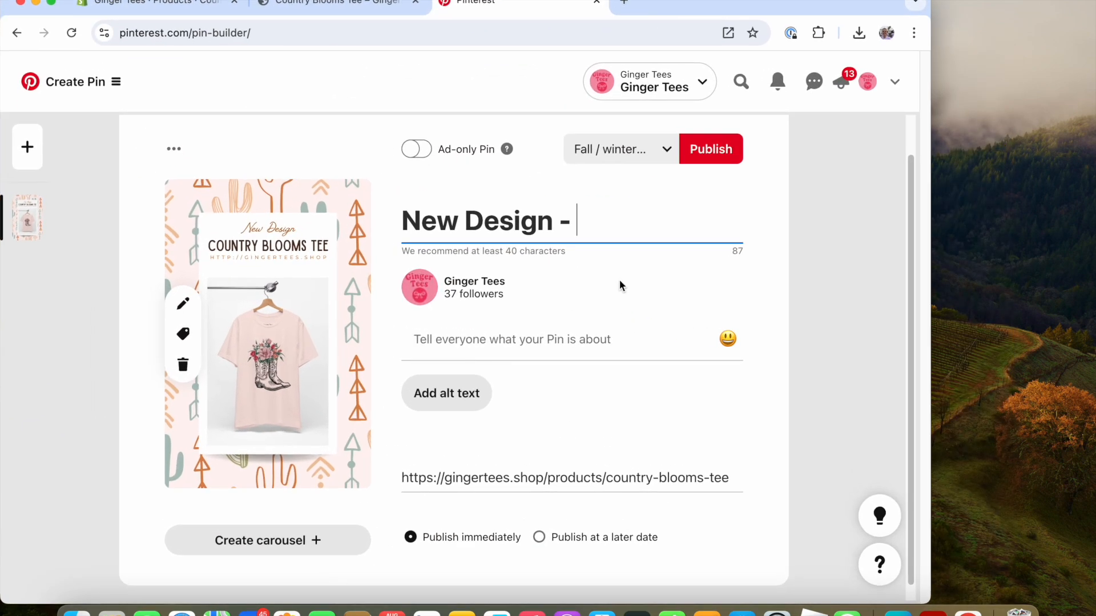
pyautogui.press('super+v')
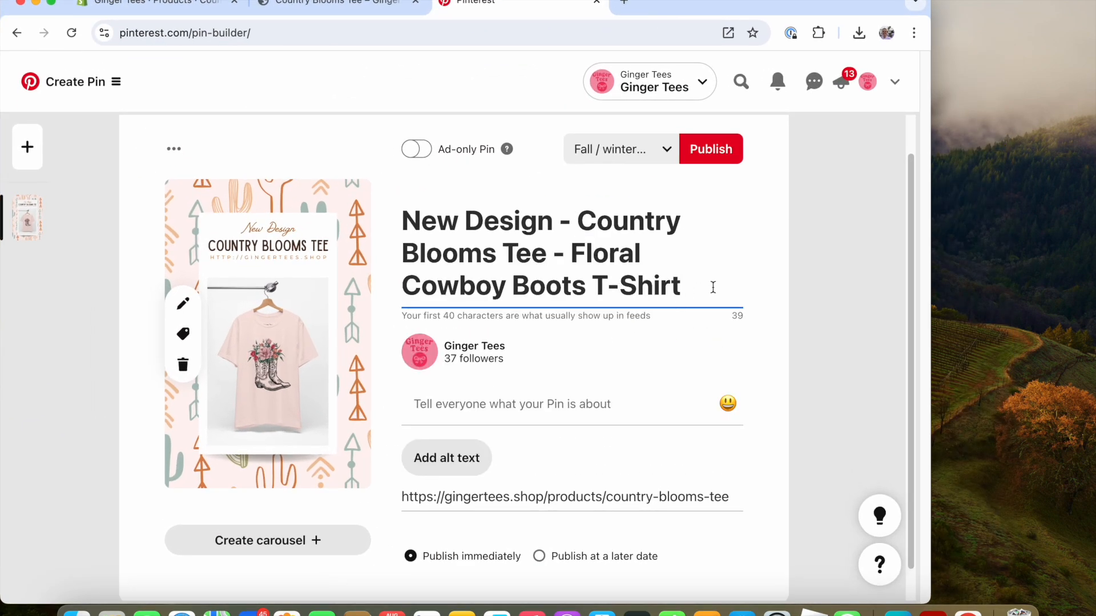
pyautogui.write('| Ginger Te')
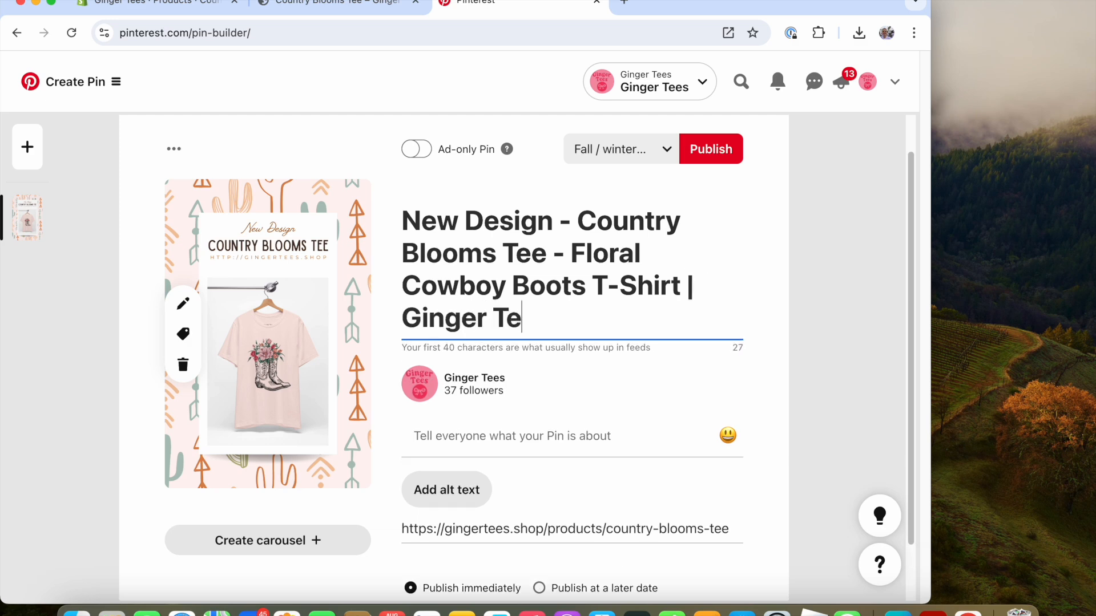
pyautogui.write('es Shop')
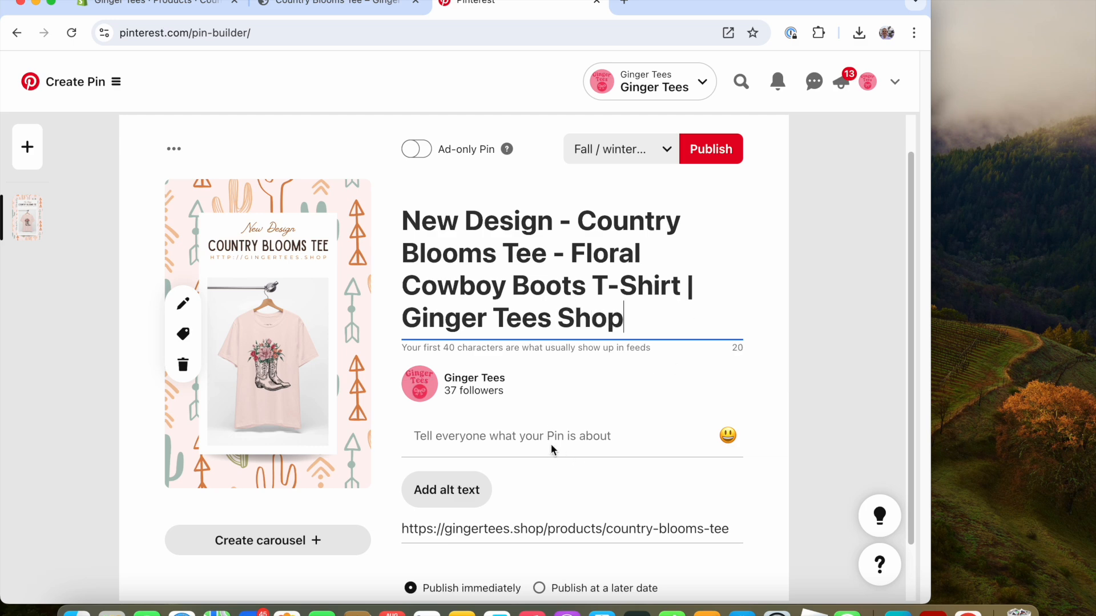
# Copy the product description paragraph from the note and paste it into the Pin's description.
pyautogui.click(506, 434)
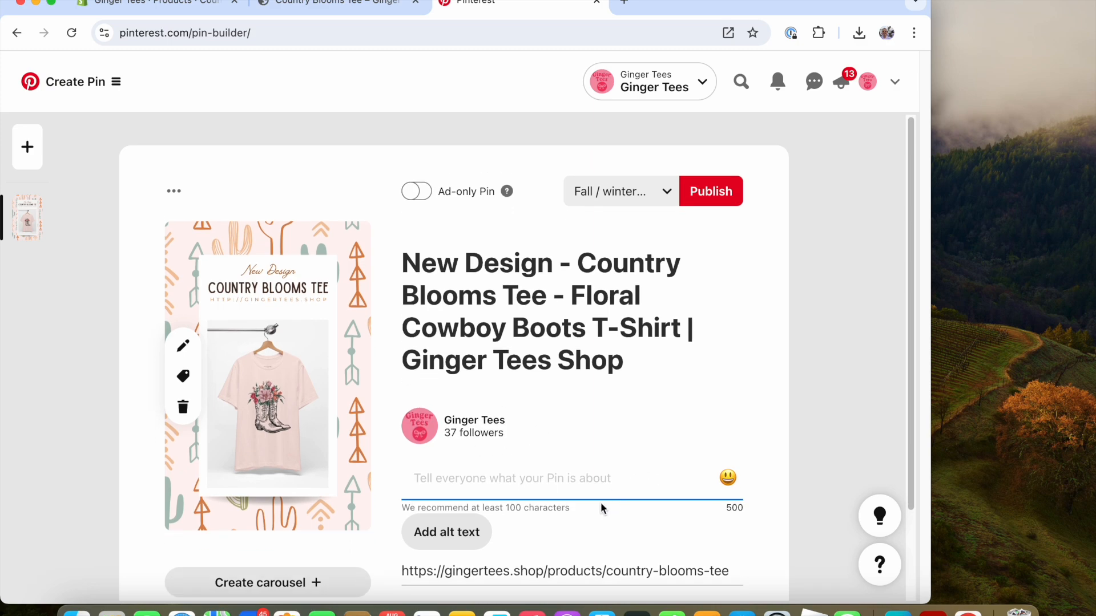
pyautogui.click(462, 614)
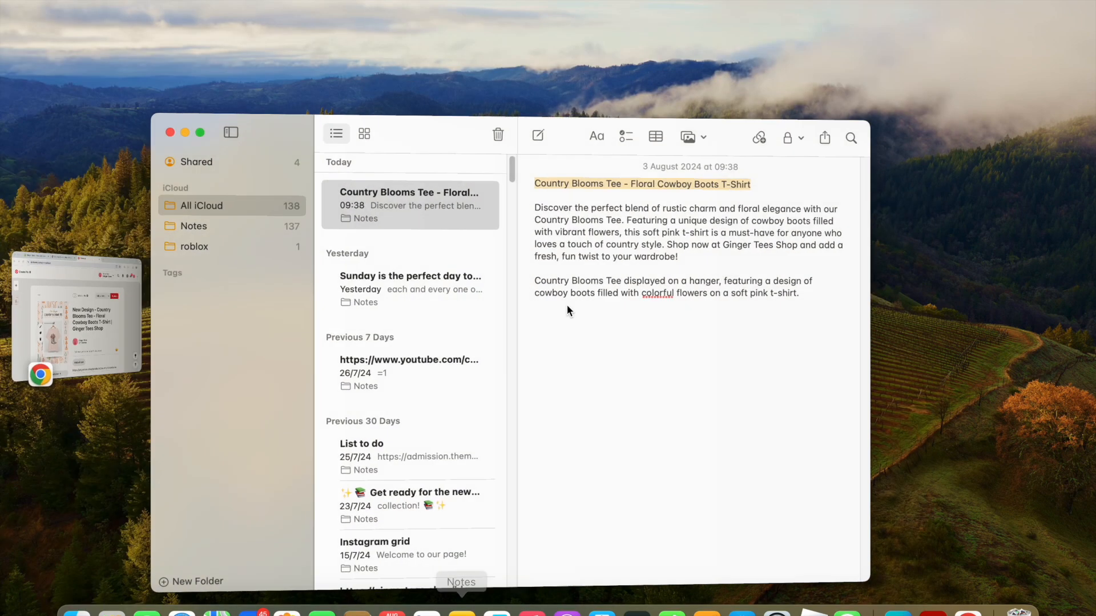
pyautogui.moveTo(564, 205); pyautogui.dragTo(721, 249)
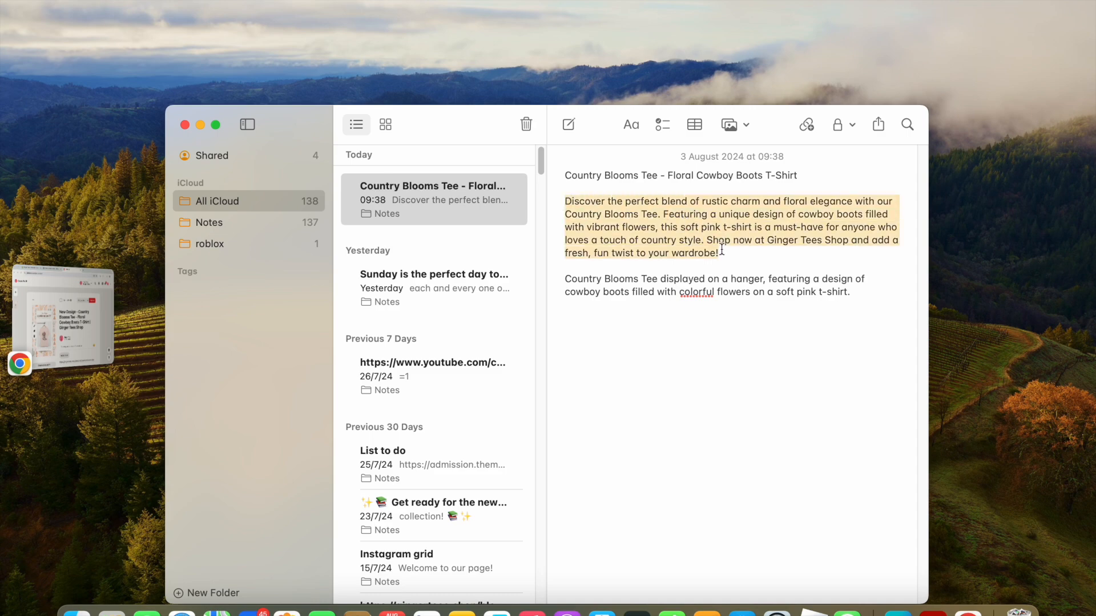
pyautogui.rightClick(712, 245)
pyautogui.click(730, 156)
pyautogui.click(108, 308)
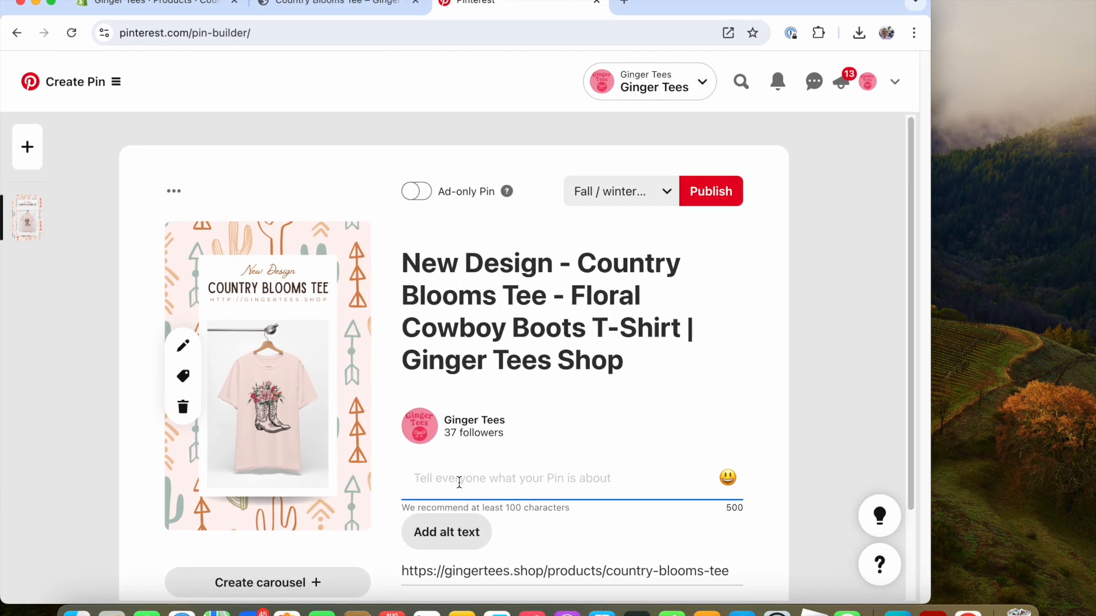
pyautogui.press('super+v')
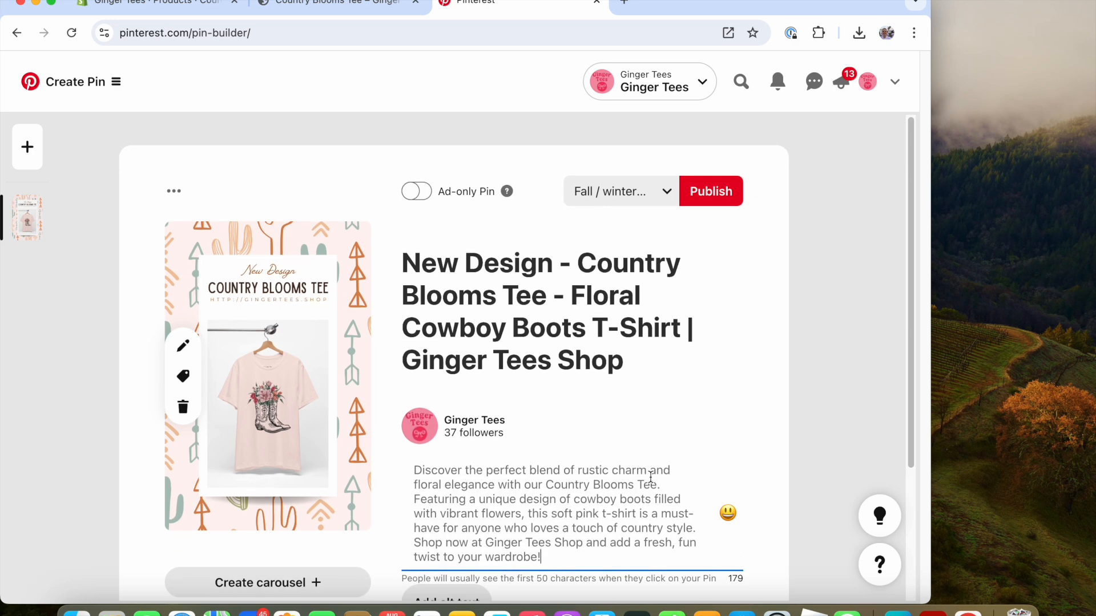
# Copy the image description line from the note and paste it as the Pin's alt text.
pyautogui.moveTo(911, 200); pyautogui.dragTo(924, 300)
pyautogui.click(446, 470)
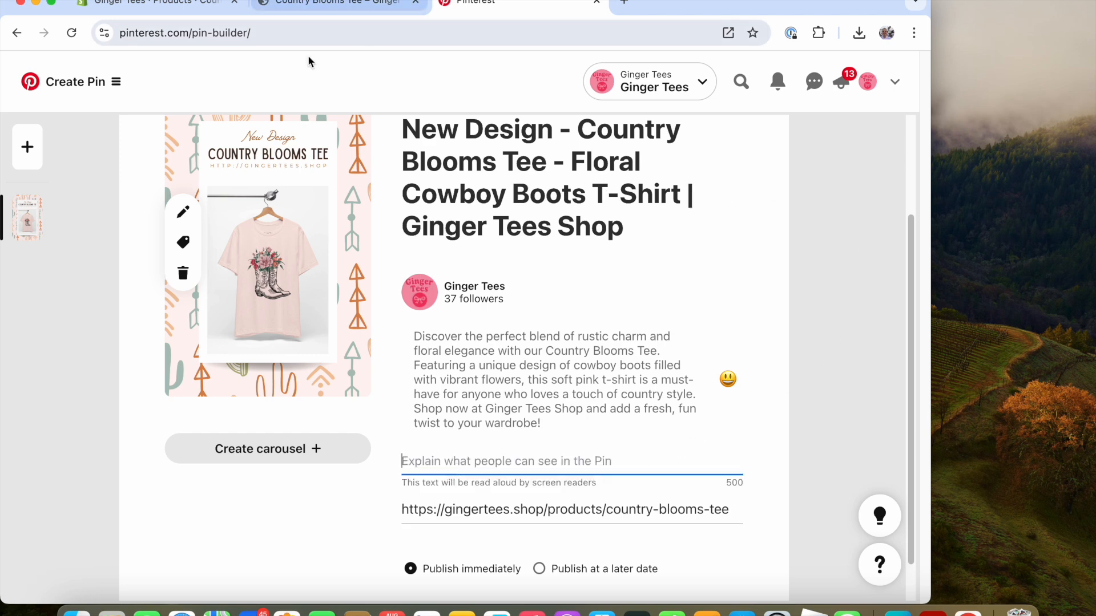
pyautogui.click(461, 610)
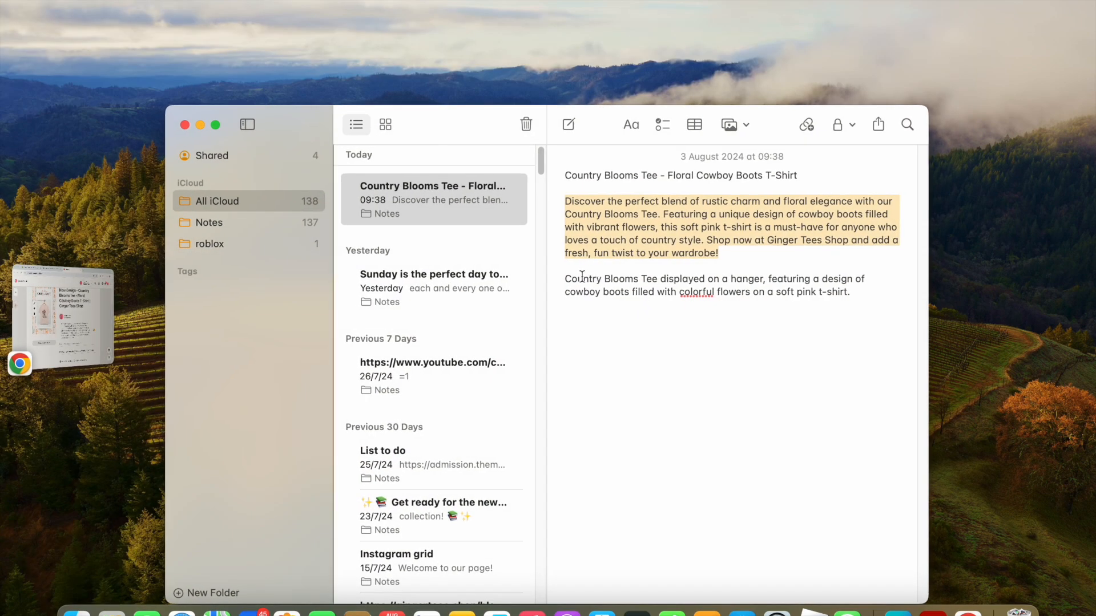
pyautogui.moveTo(567, 279); pyautogui.dragTo(655, 301)
pyautogui.rightClick(684, 301)
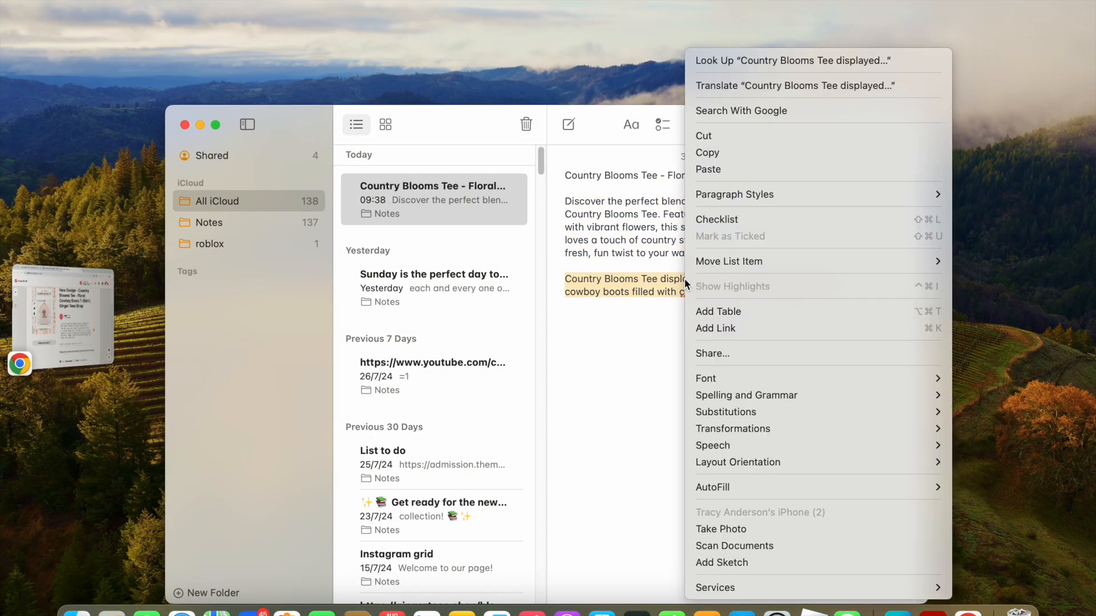
pyautogui.click(728, 158)
pyautogui.click(17, 368)
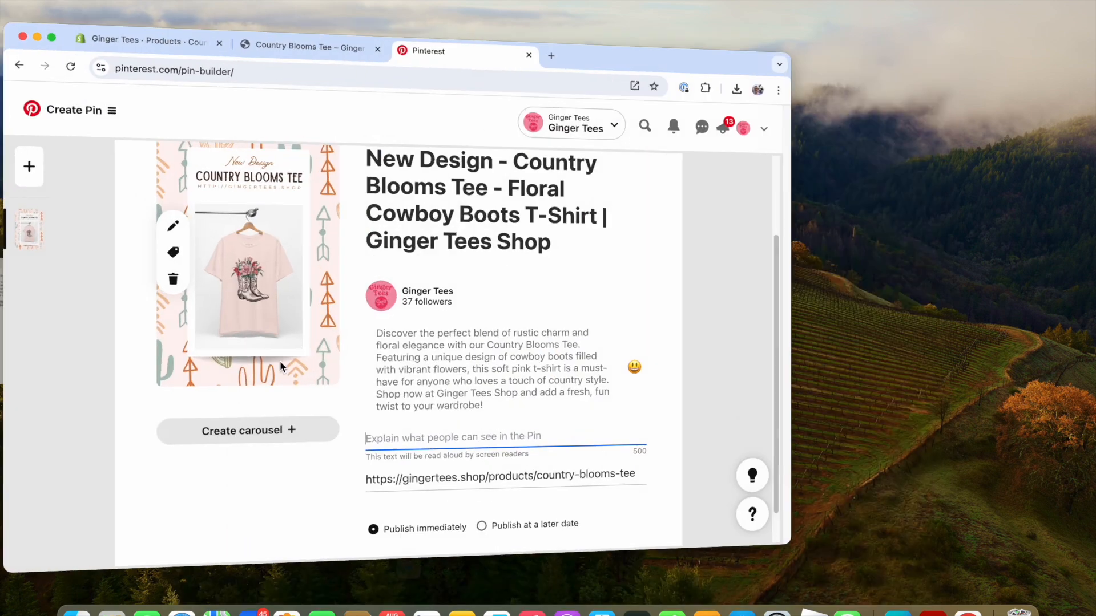
pyautogui.click(465, 465)
pyautogui.press('super+v')
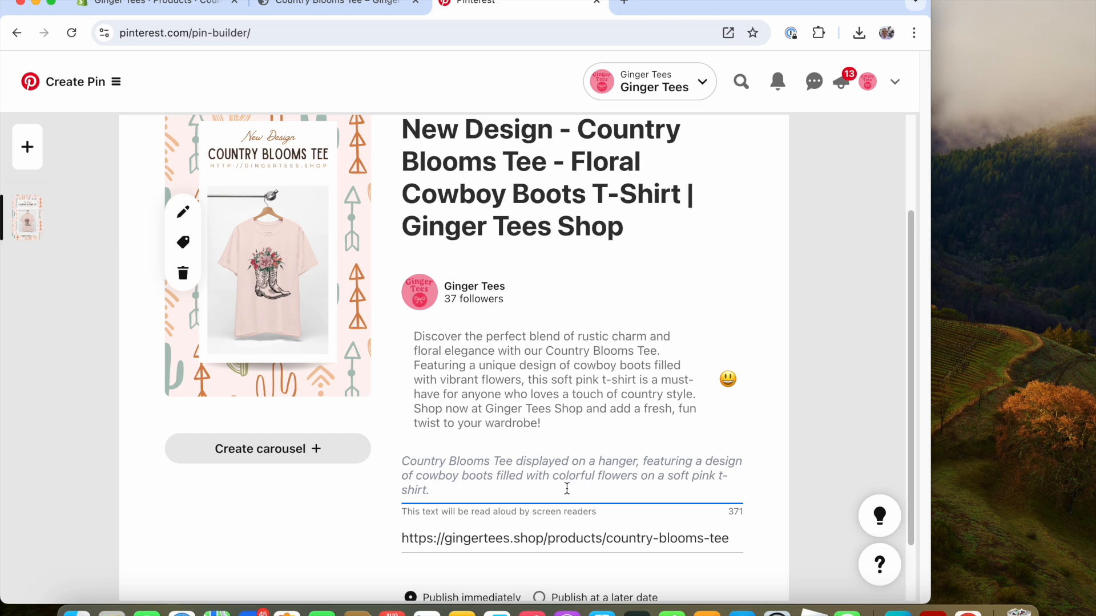
# Append "Western Cowgirl" to the end of the alt text.
pyautogui.write('WEstern')
pyautogui.press('BackSpace')
pyautogui.press('BackSpace')
pyautogui.press('BackSpace')
pyautogui.write('stern Cou')
pyautogui.write('girl')
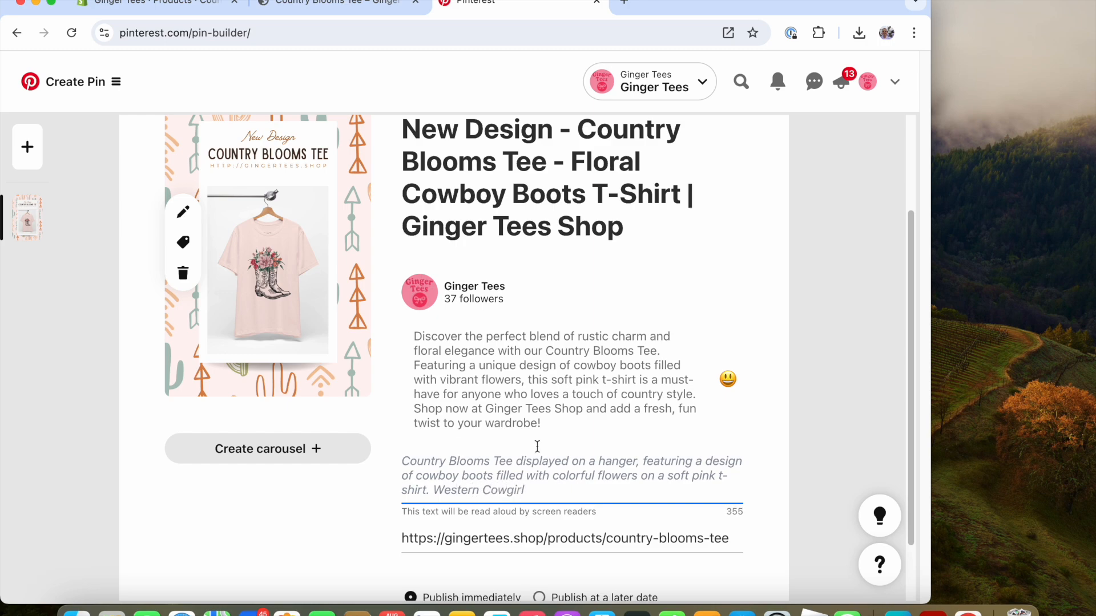
# Search boards for "eve" and choose the "This is For Your Everyday Fashion" board for the Pin.
pyautogui.scroll(-2, 556, 468)
pyautogui.scroll(4, 605, 452)
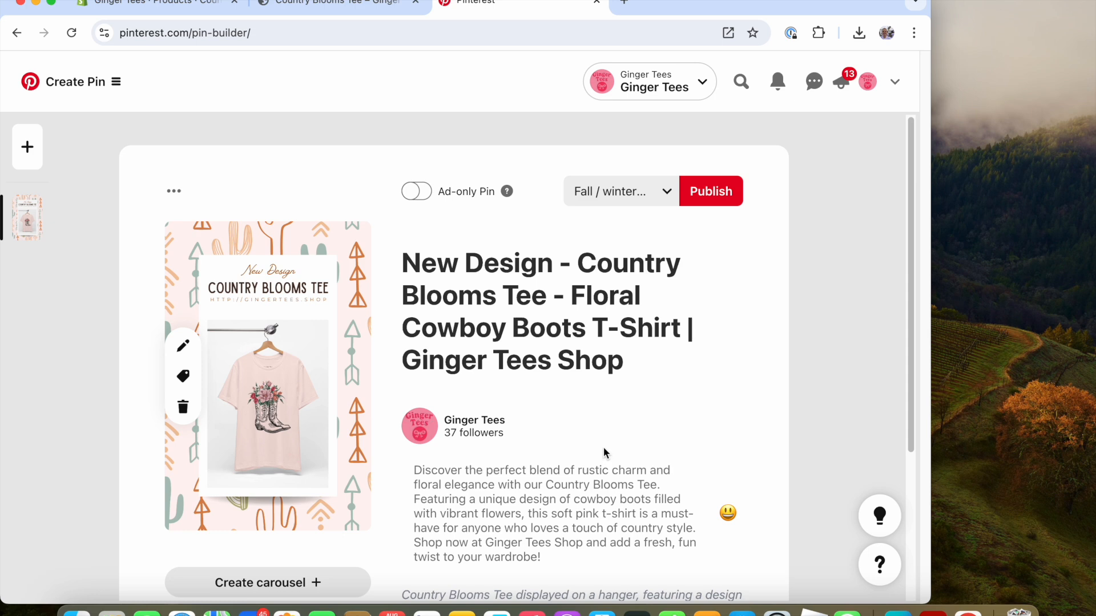
pyautogui.click(634, 202)
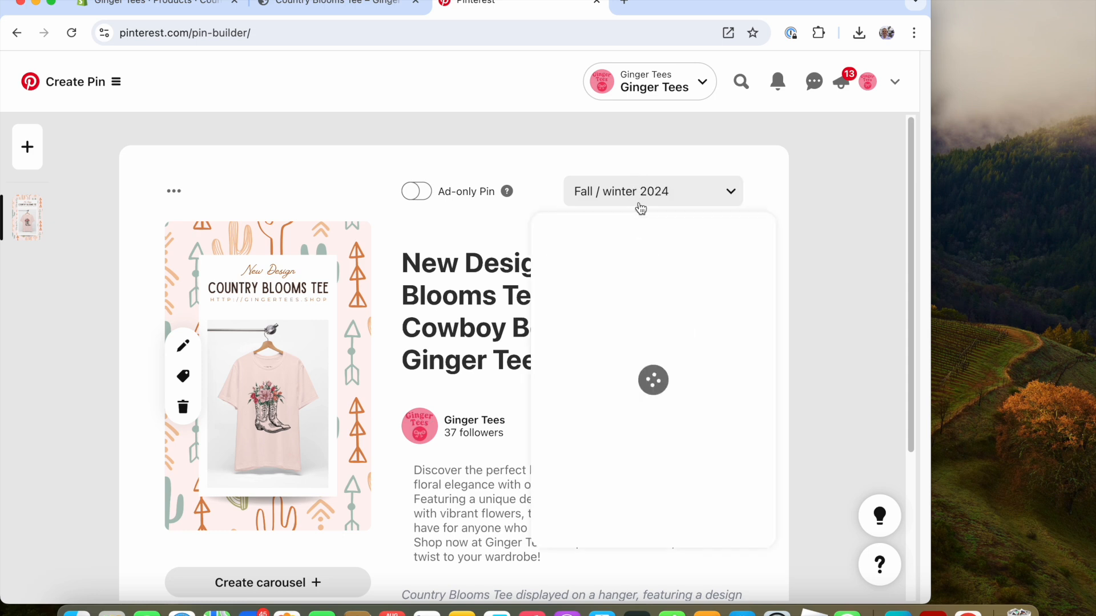
pyautogui.write('eve')
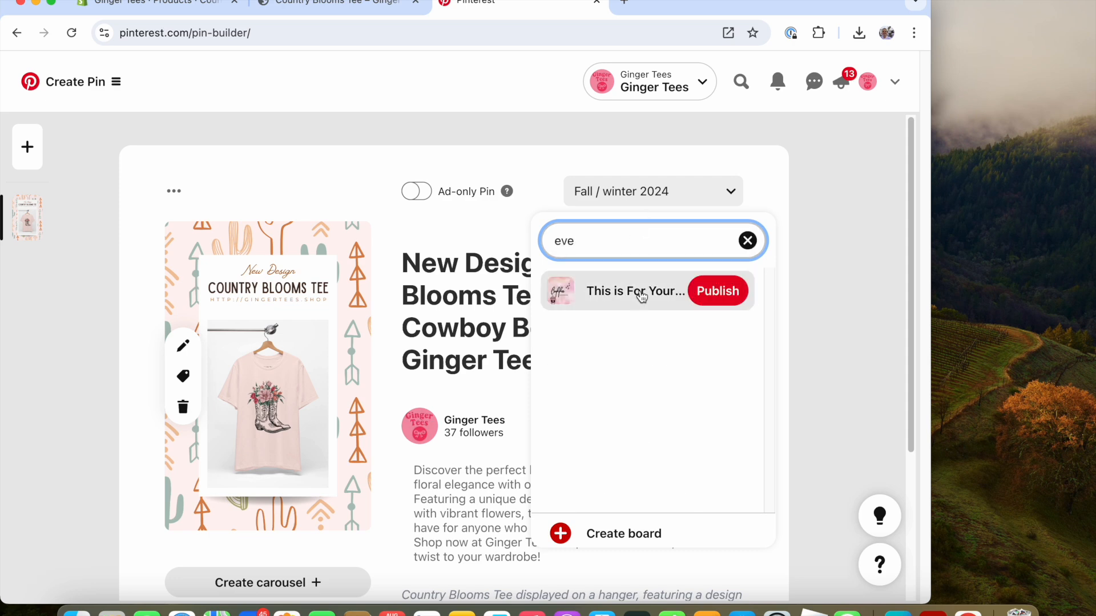
pyautogui.click(641, 295)
# Schedule the Pin to publish at a later date, 08/05/2024 at 09:00 AM.
pyautogui.scroll(-4, 706, 381)
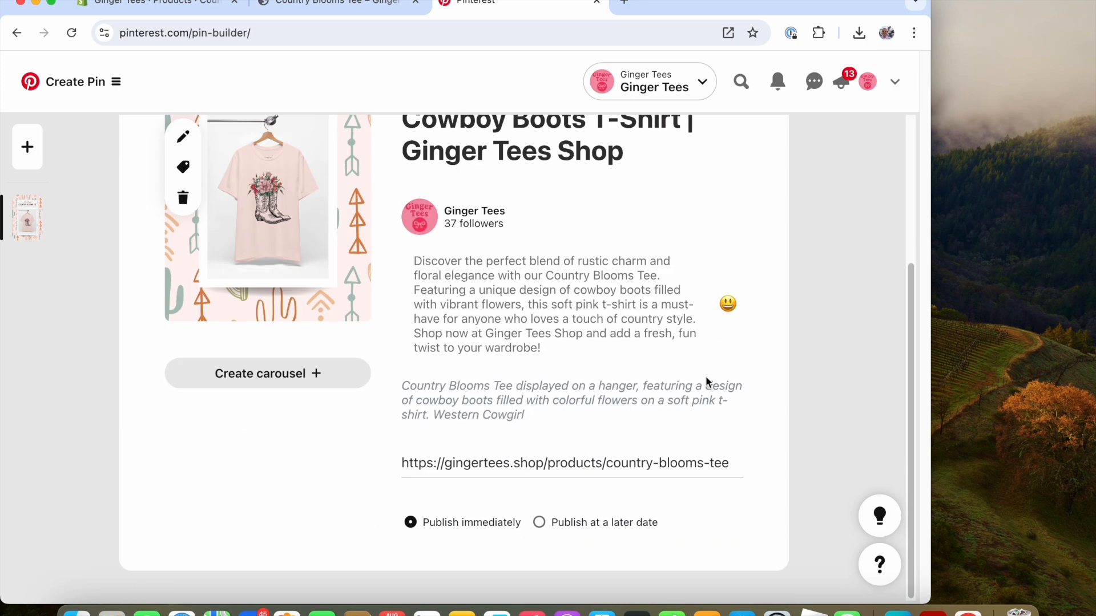
pyautogui.click(540, 526)
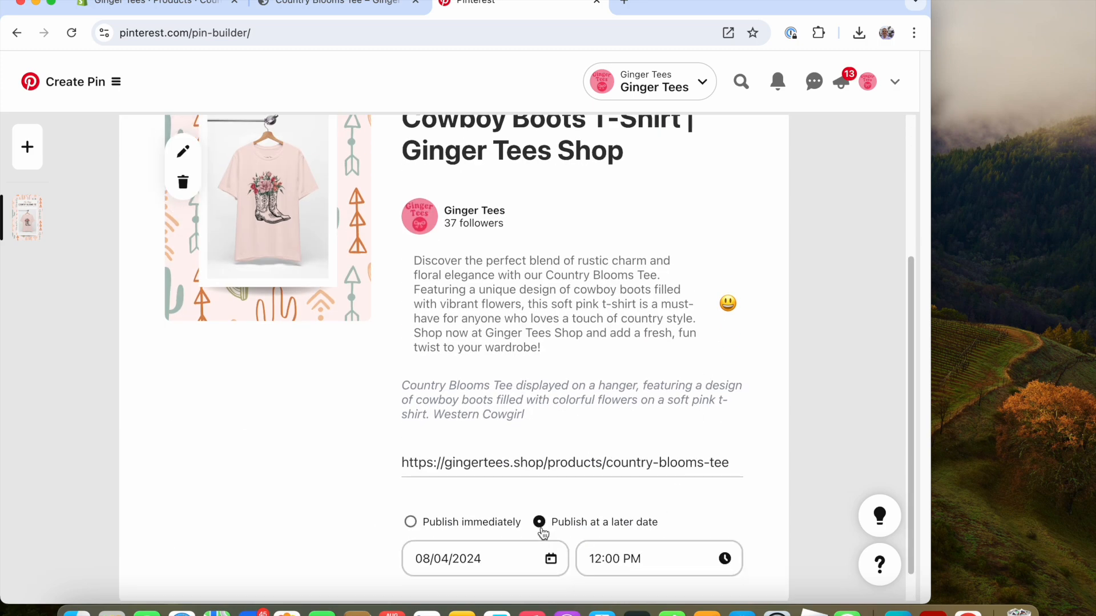
pyautogui.click(506, 559)
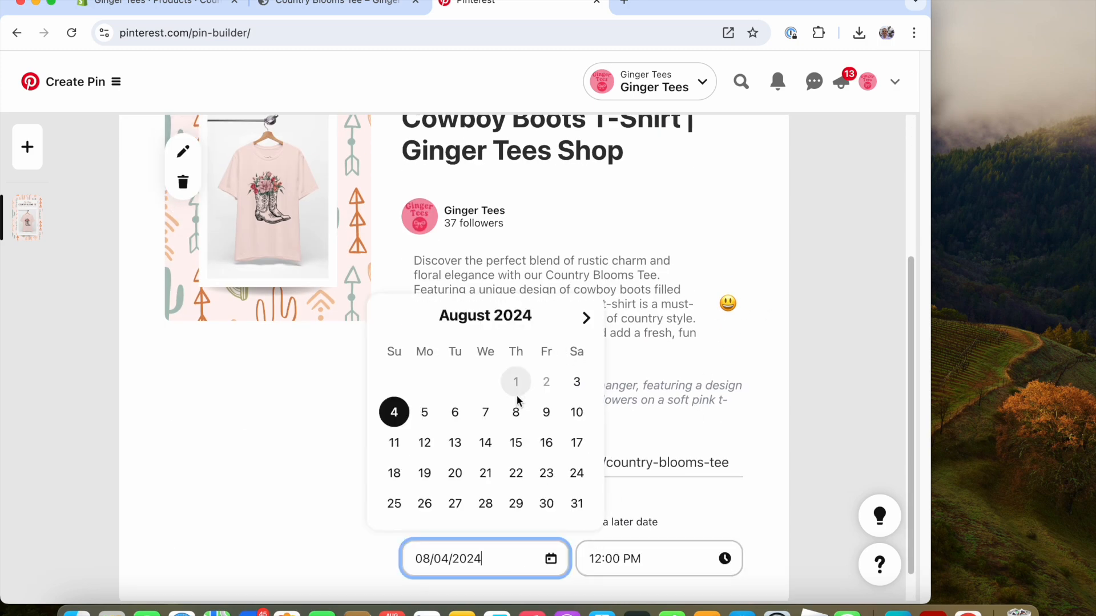
pyautogui.click(434, 417)
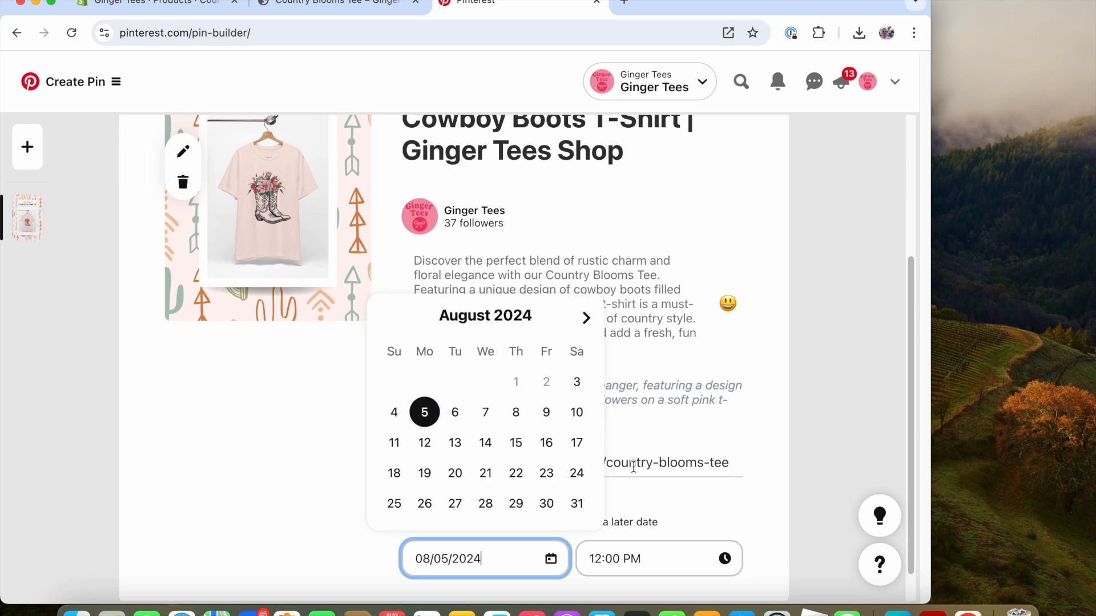
pyautogui.click(643, 558)
pyautogui.scroll(-3, 644, 465)
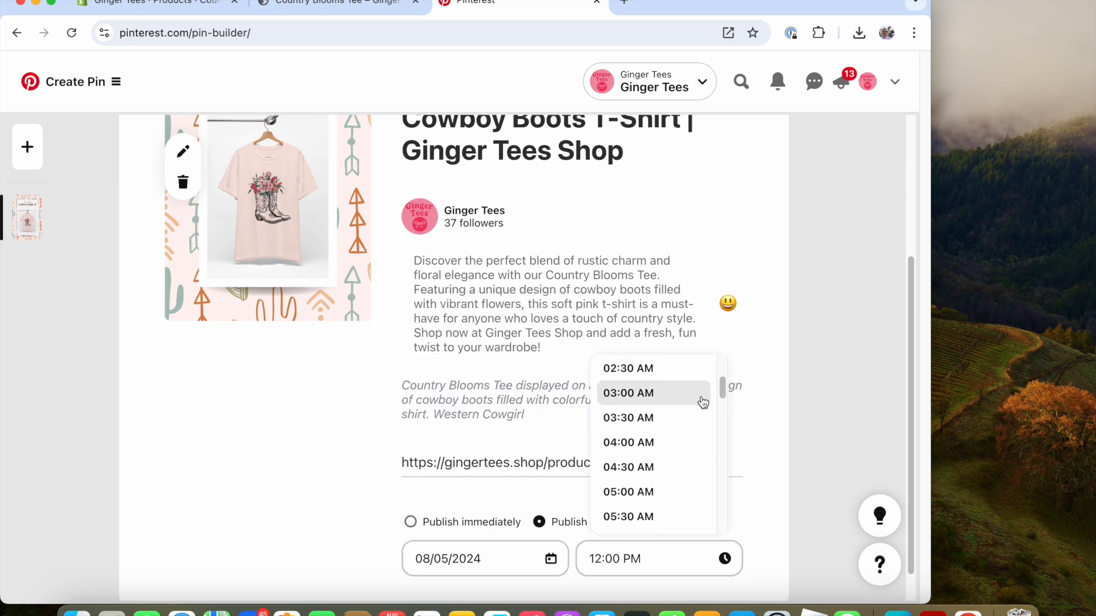
pyautogui.moveTo(721, 389); pyautogui.dragTo(720, 418)
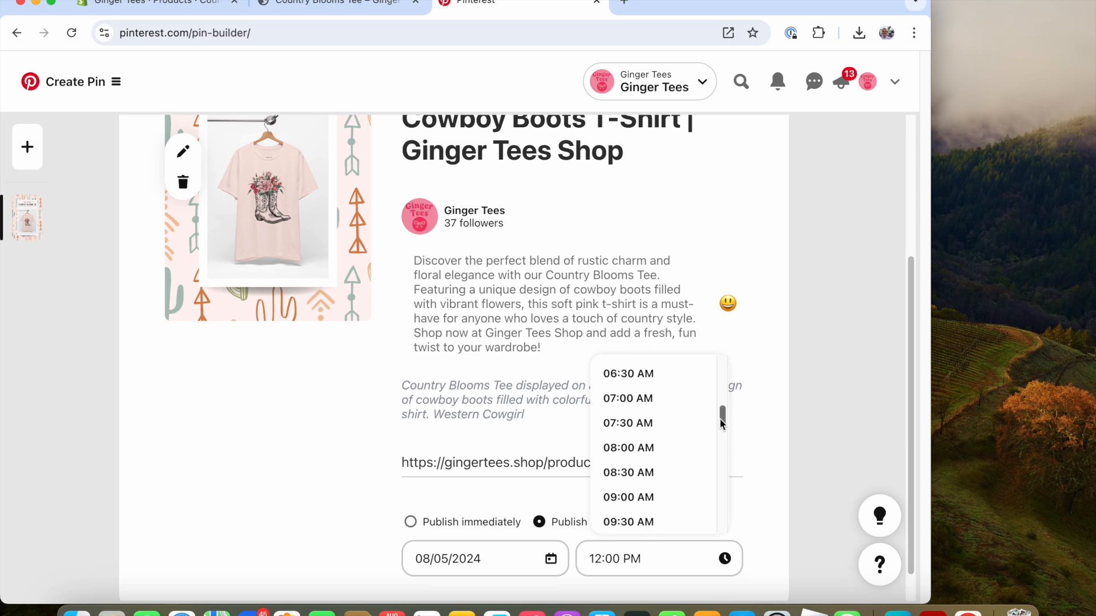
pyautogui.click(633, 497)
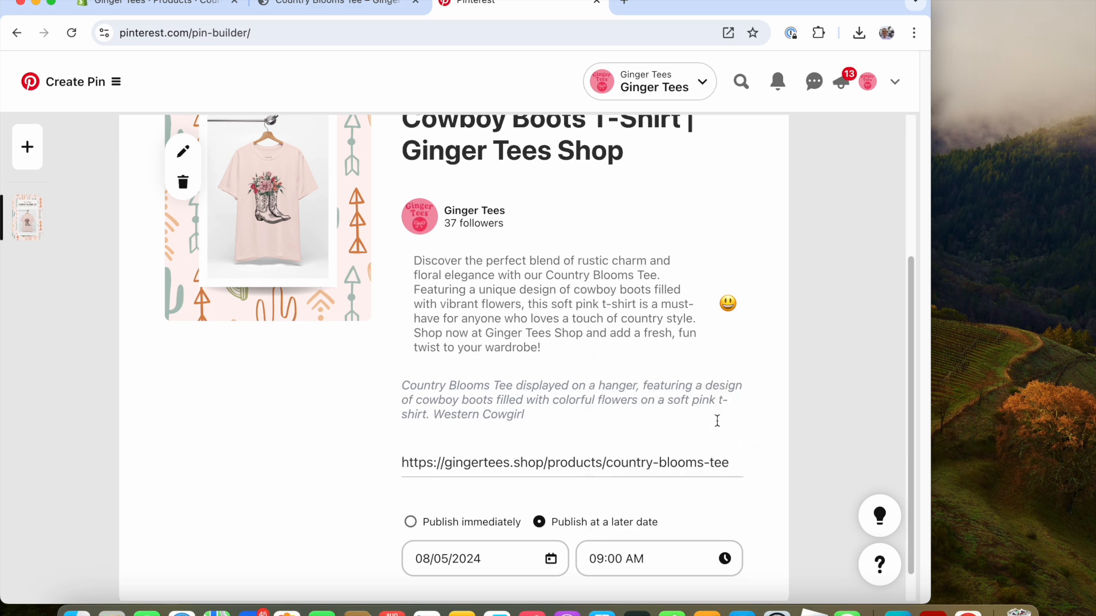
# Publish the scheduled Pin and open the list of scheduled Pins.
pyautogui.scroll(-1, 717, 417)
pyautogui.scroll(5, 718, 408)
pyautogui.click(709, 197)
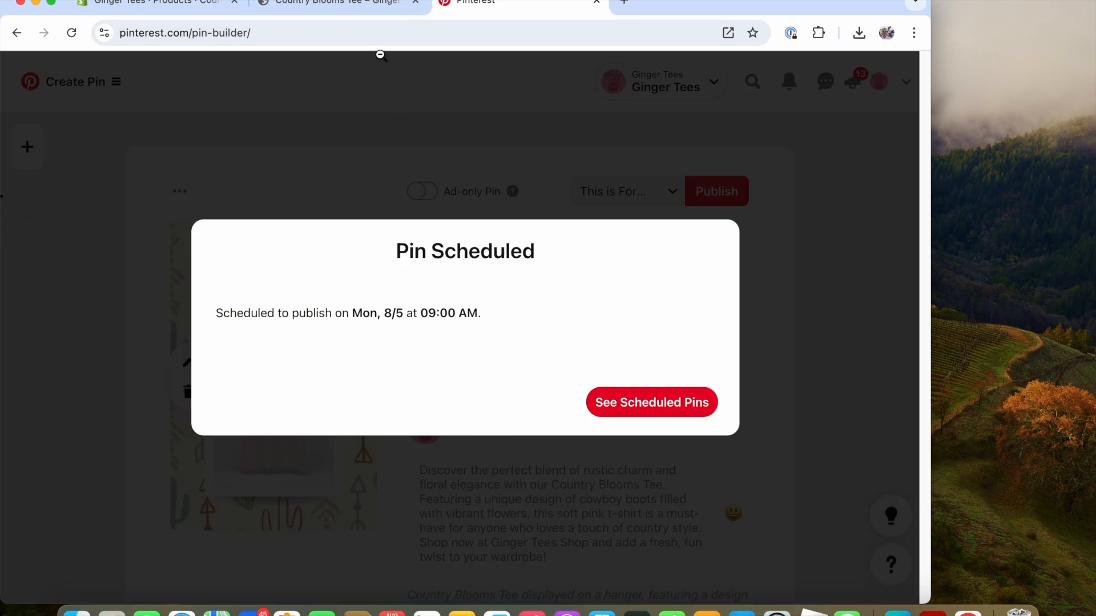
pyautogui.click(638, 416)
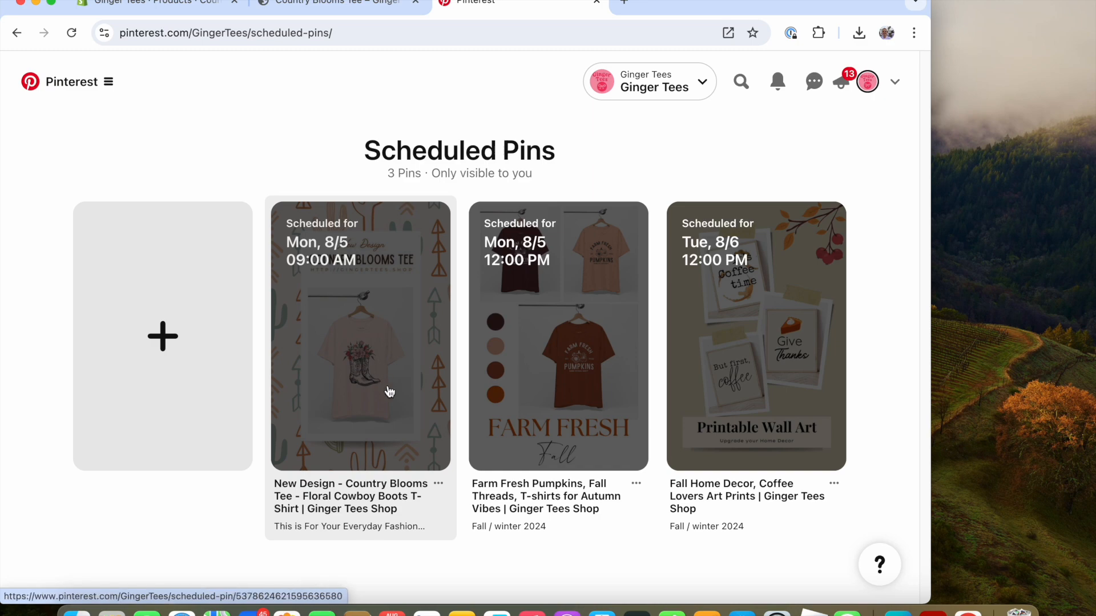
# Open the newly scheduled Country Blooms Tee Pin to review its details, then return to the list.
pyautogui.click(364, 395)
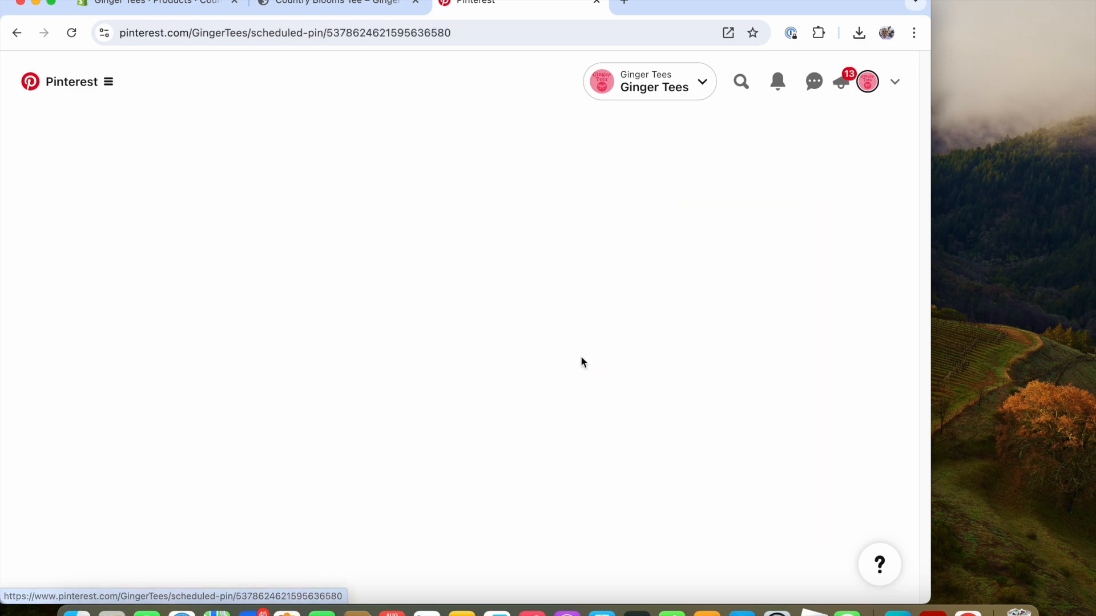
pyautogui.scroll(-2, 611, 399)
pyautogui.scroll(-3, 625, 464)
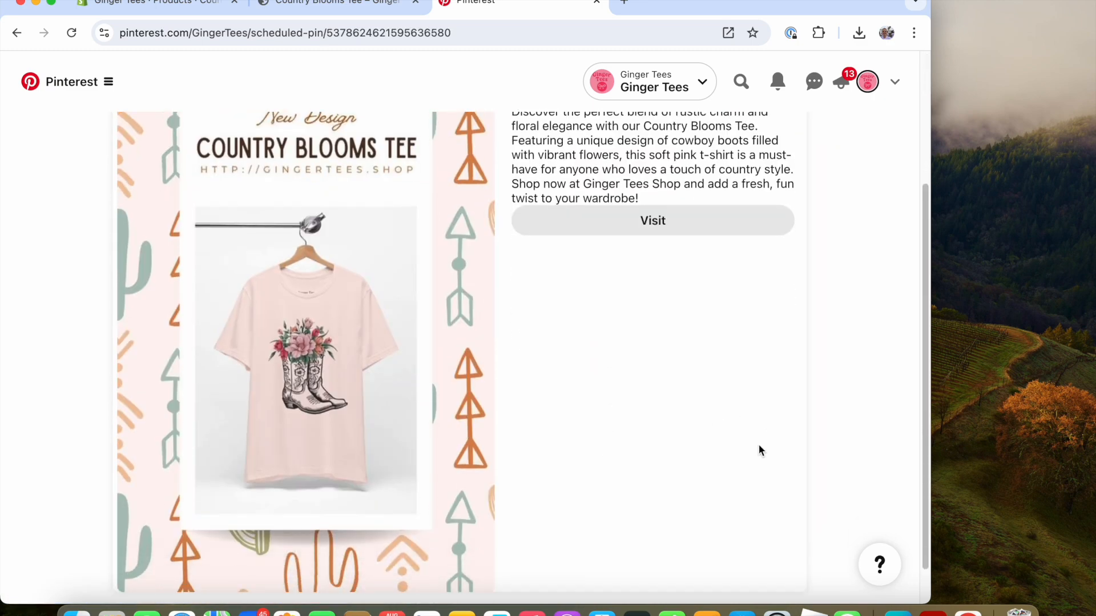
pyautogui.scroll(5, 630, 424)
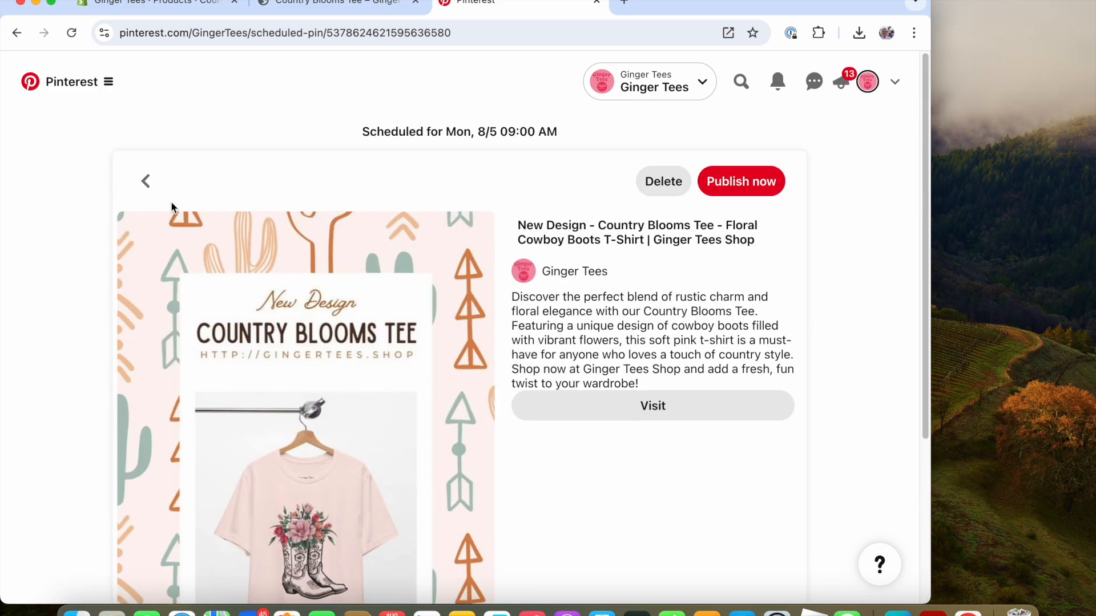
pyautogui.click(144, 181)
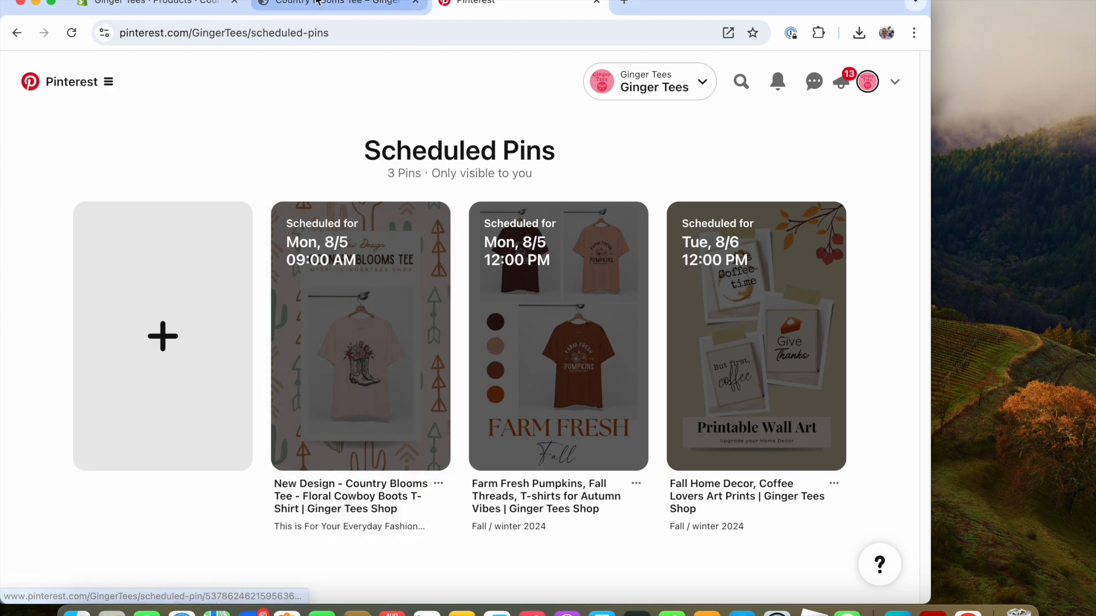
pyautogui.click(337, 3)
pyautogui.scroll(10, 472, 320)
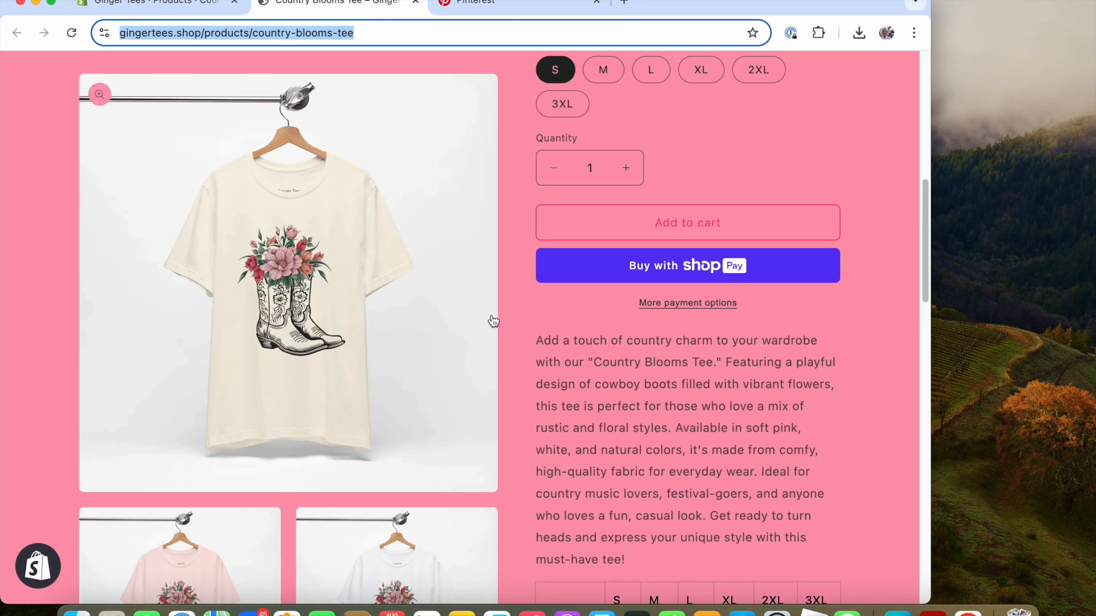
pyautogui.scroll(-3, 458, 324)
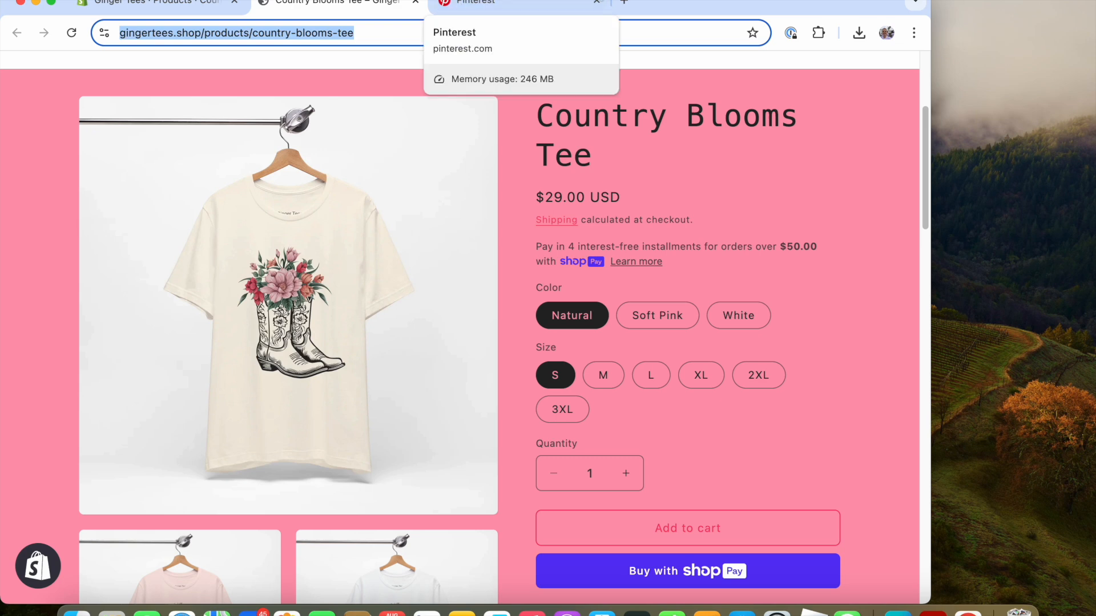
pyautogui.click(596, 2)
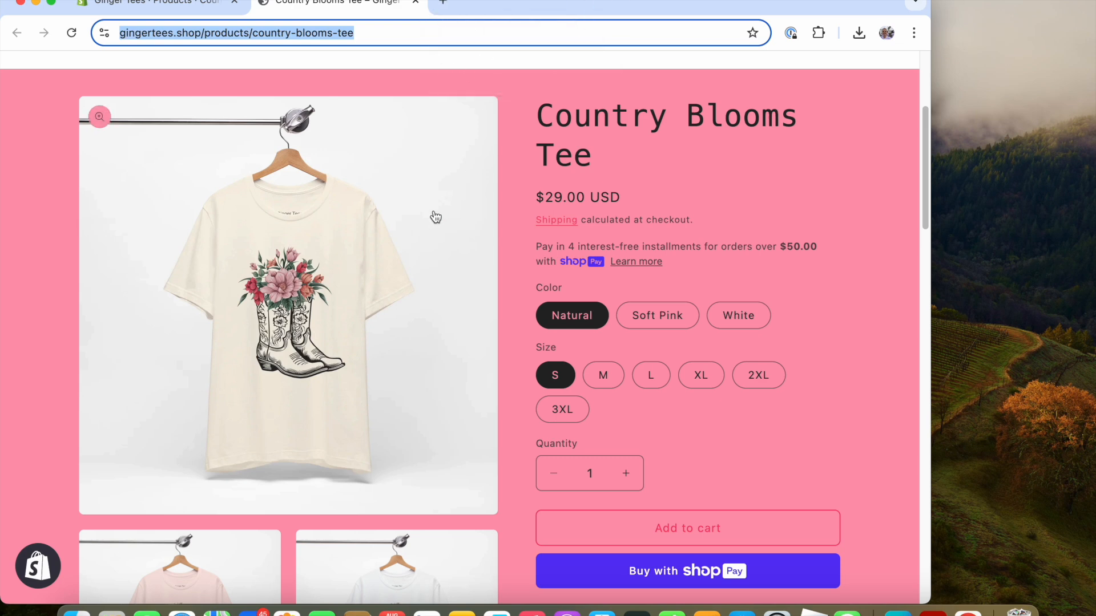